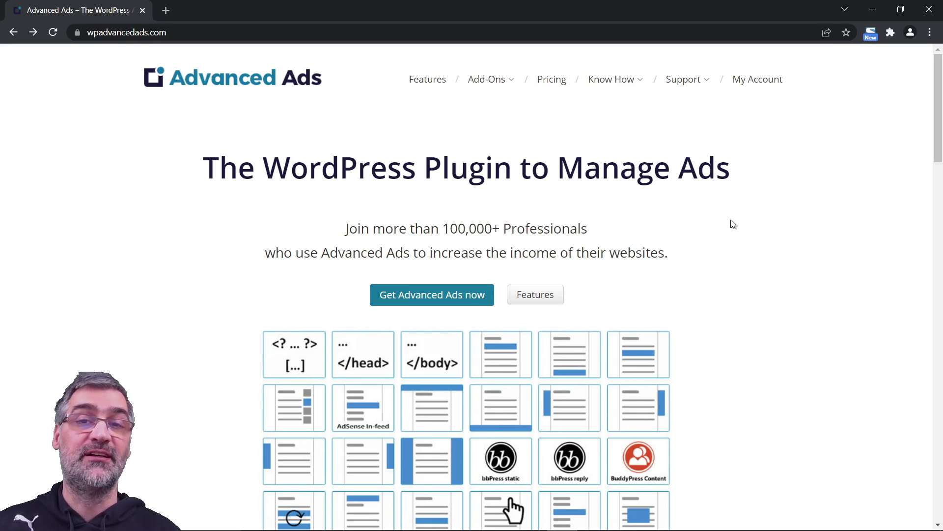
Review the Advanced Ads plans and the add-ons each includes on the pricing page, then return to the home page.
mouse_move(505, 80)
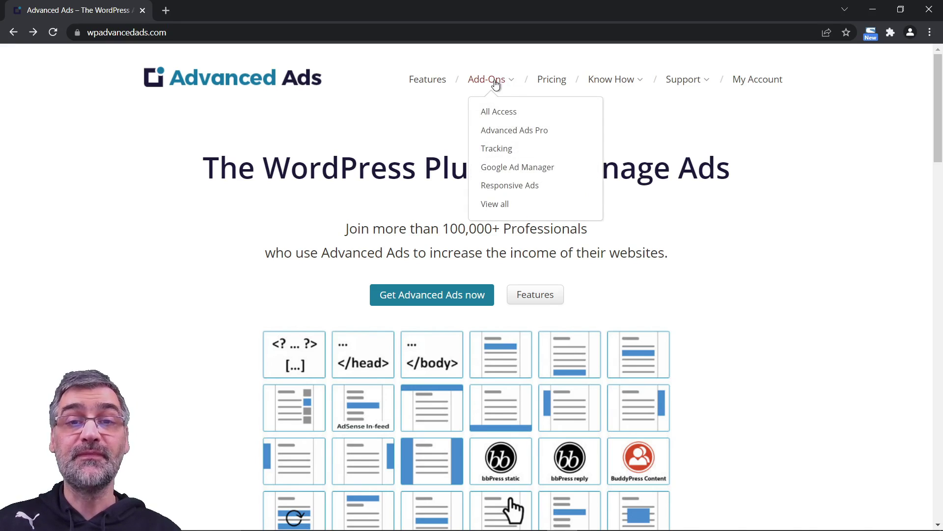
left_click(562, 80)
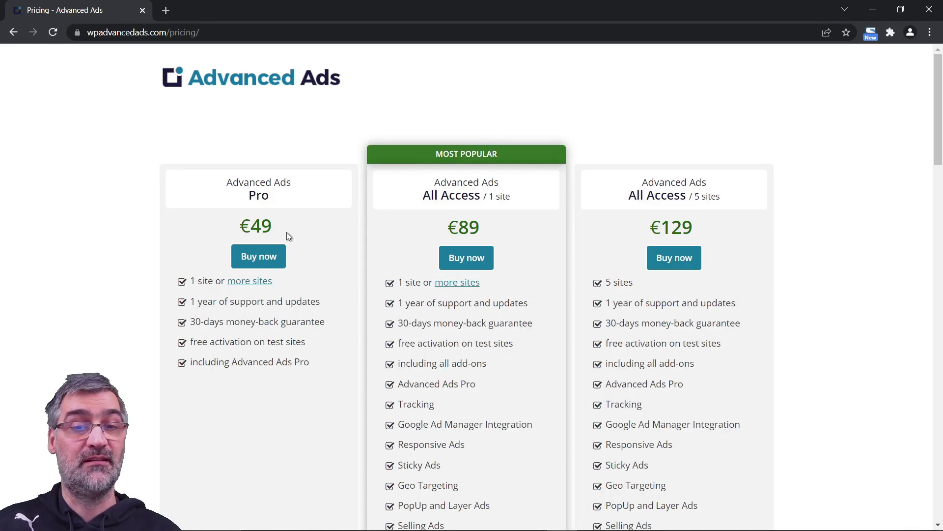
scroll(543, 322, "down", 4)
scroll(547, 309, "up", 4)
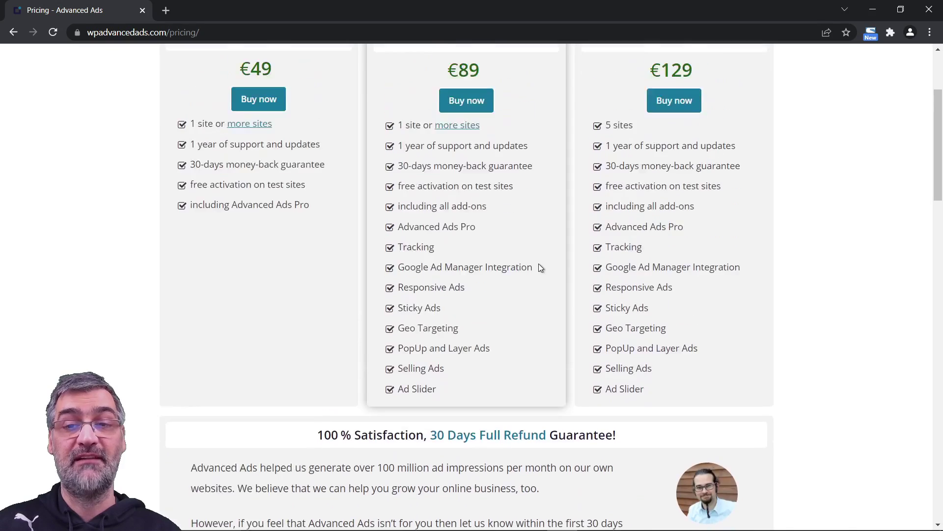
left_click(13, 33)
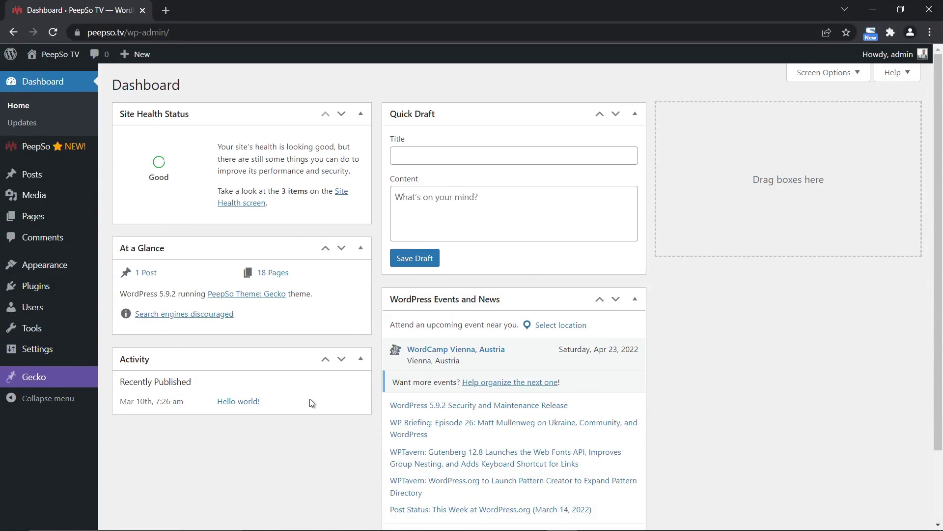
Search the WordPress plugin directory for "Advanced Ads" to add a new plugin.
mouse_move(59, 266)
mouse_move(46, 290)
left_click(132, 307)
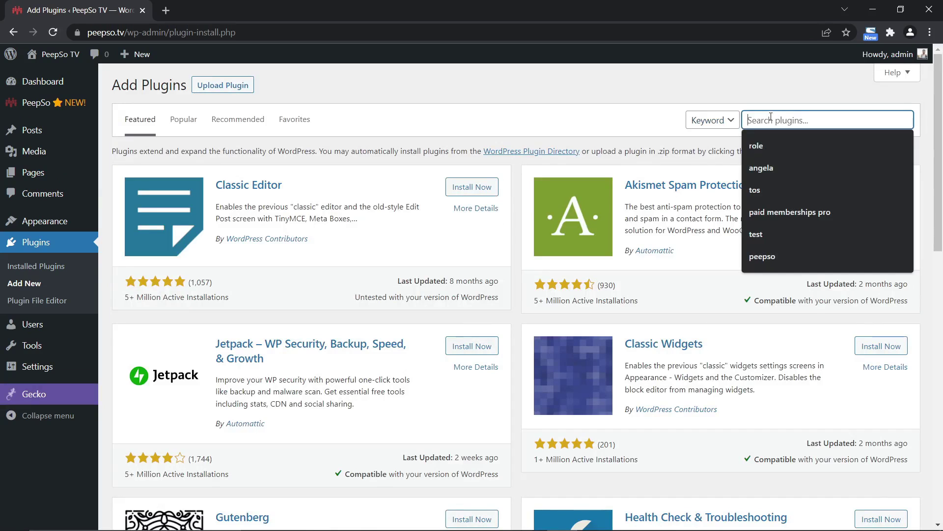
left_click(776, 120)
type("adve")
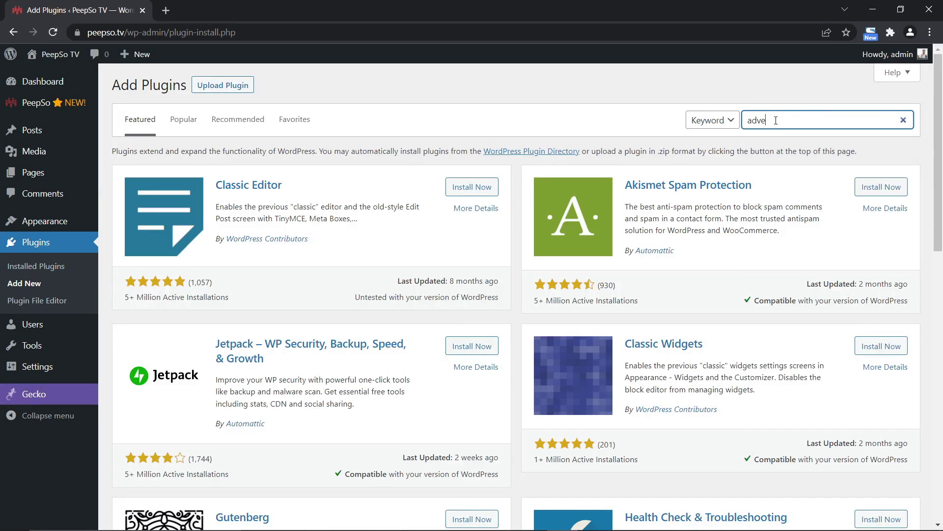
key("BackSpace")
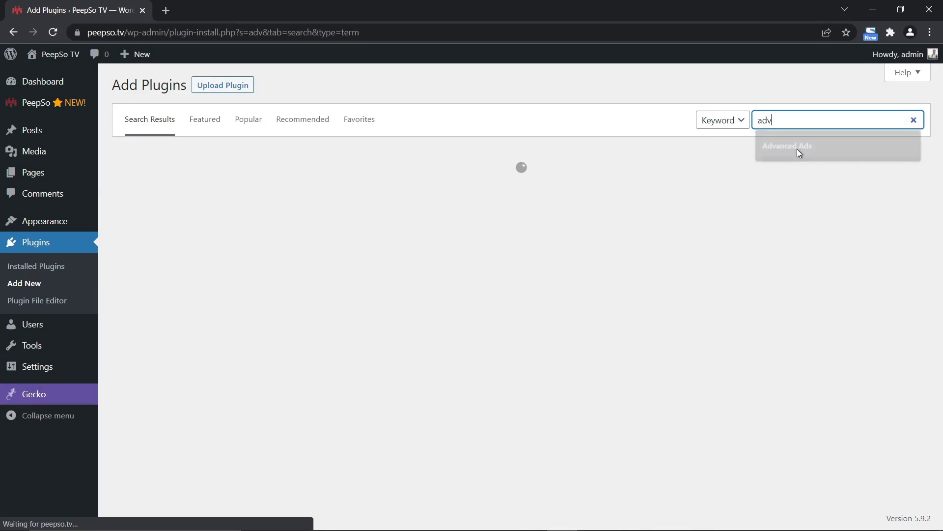
left_click(788, 120)
left_click(796, 145)
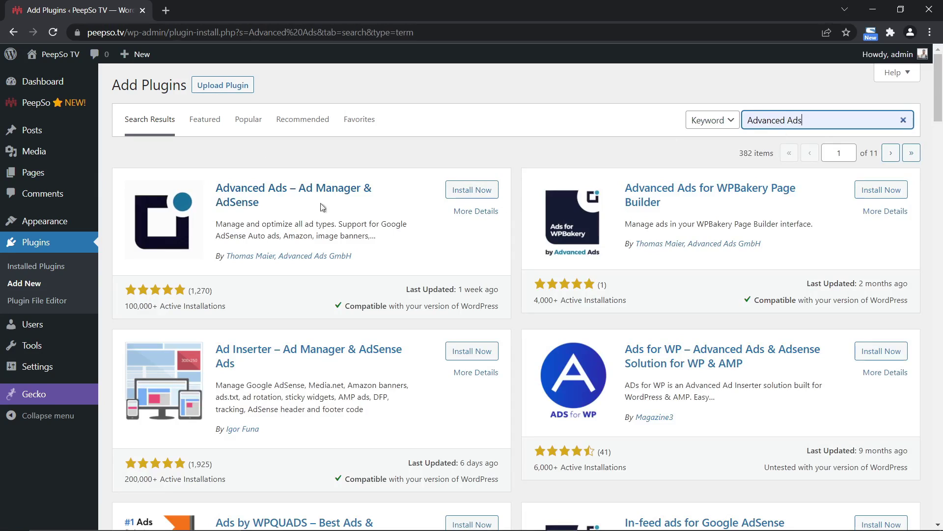
Install and activate the Advanced Ads – Ad Manager & AdSense plugin, and dismiss the activation notice.
left_click(489, 190)
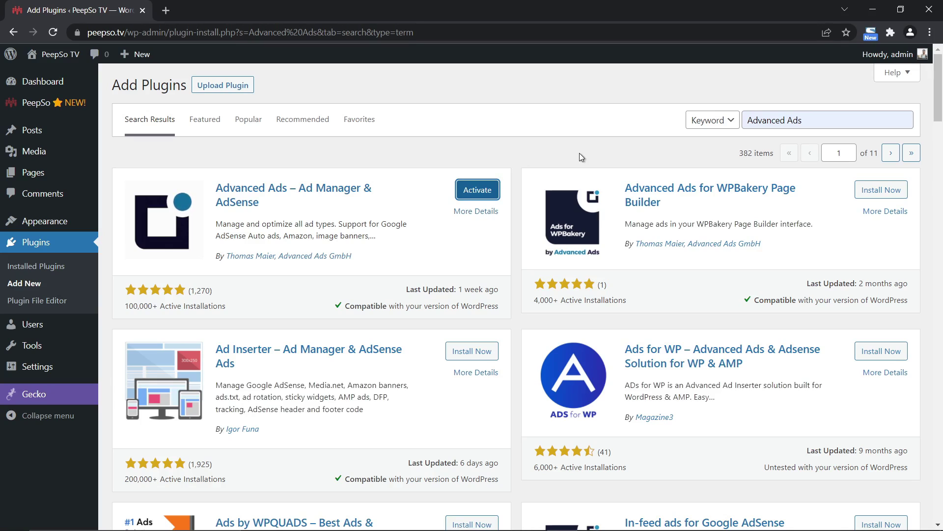
left_click(482, 191)
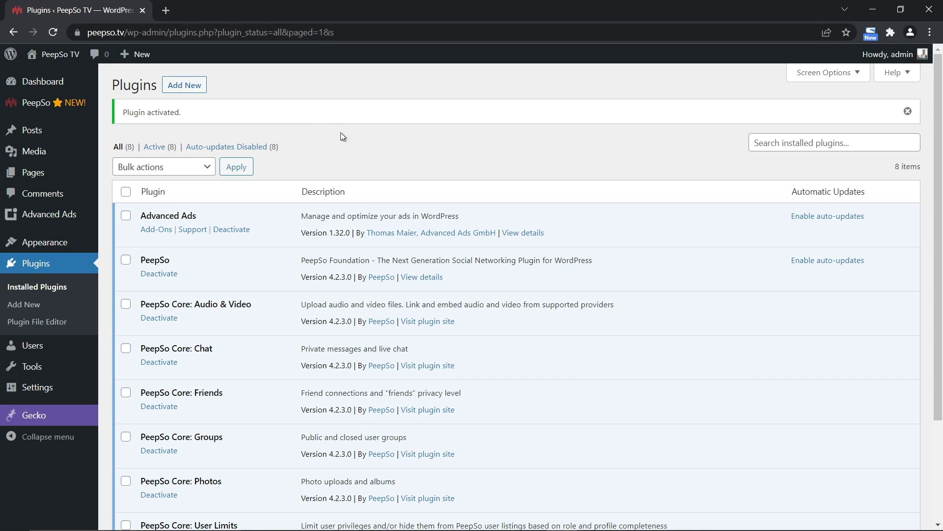
left_click(907, 111)
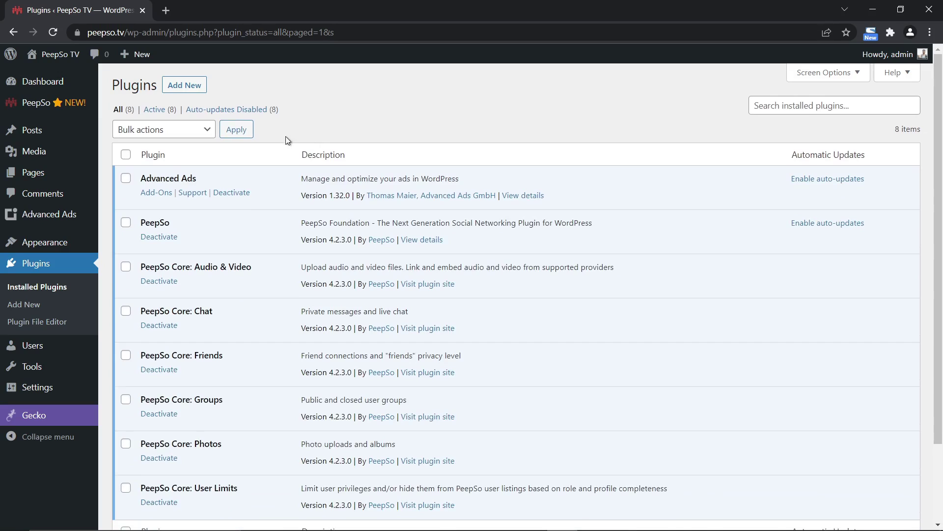
Install and activate the Advanced Ads monetization integration through the PeepSo Installer.
mouse_move(30, 102)
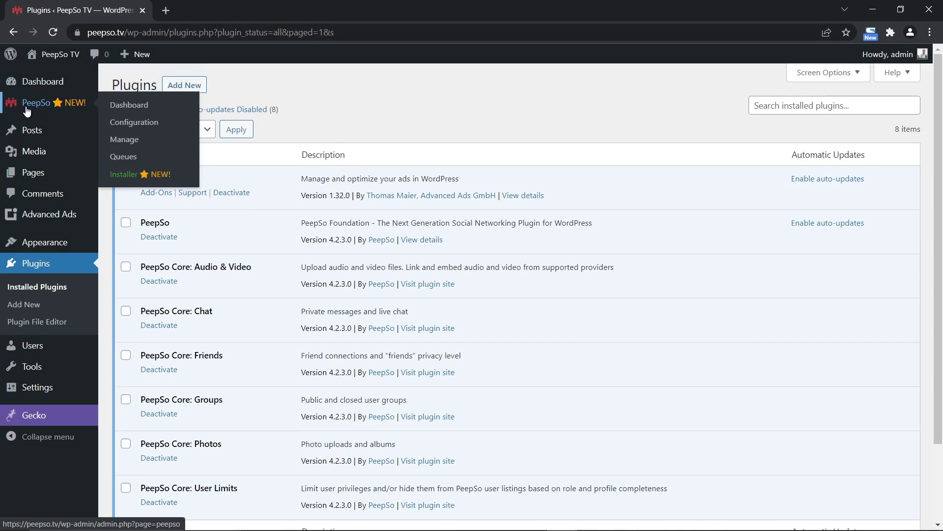
left_click(124, 175)
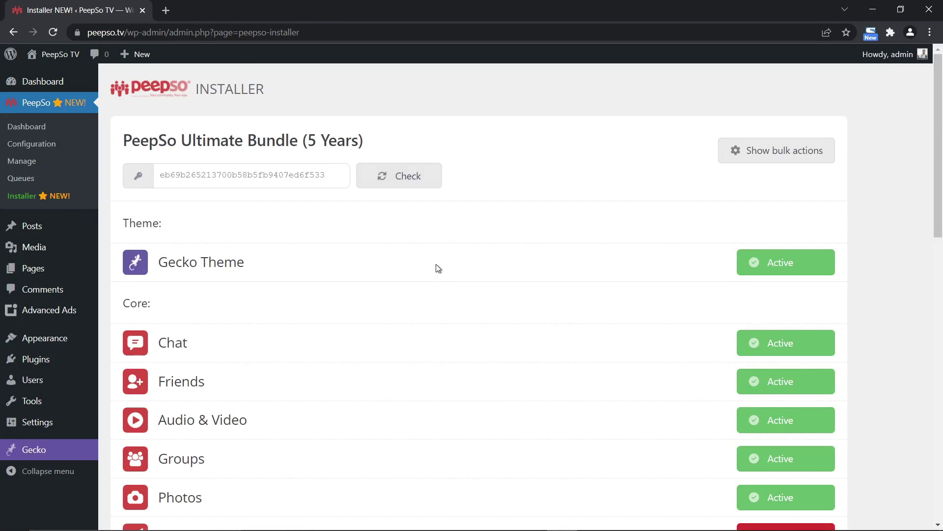
scroll(437, 270, "down", 3)
scroll(439, 274, "down", 10)
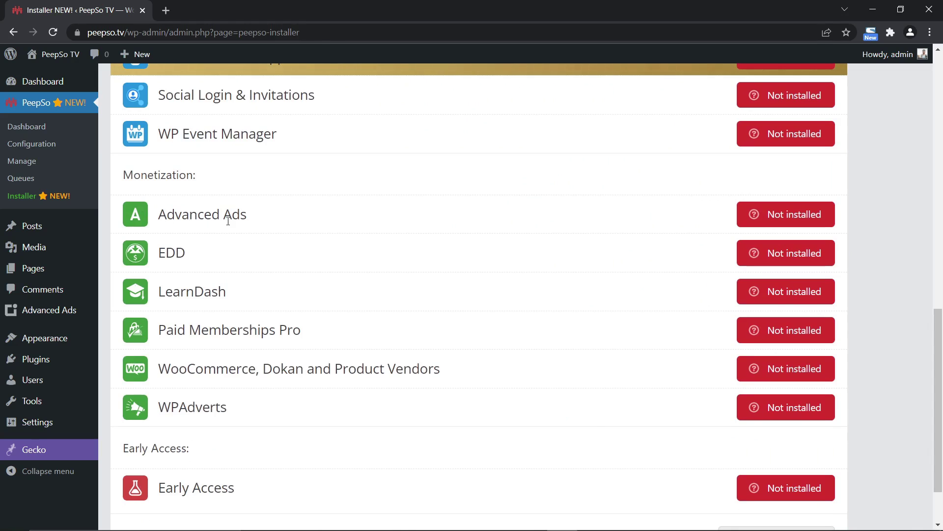
left_click(786, 216)
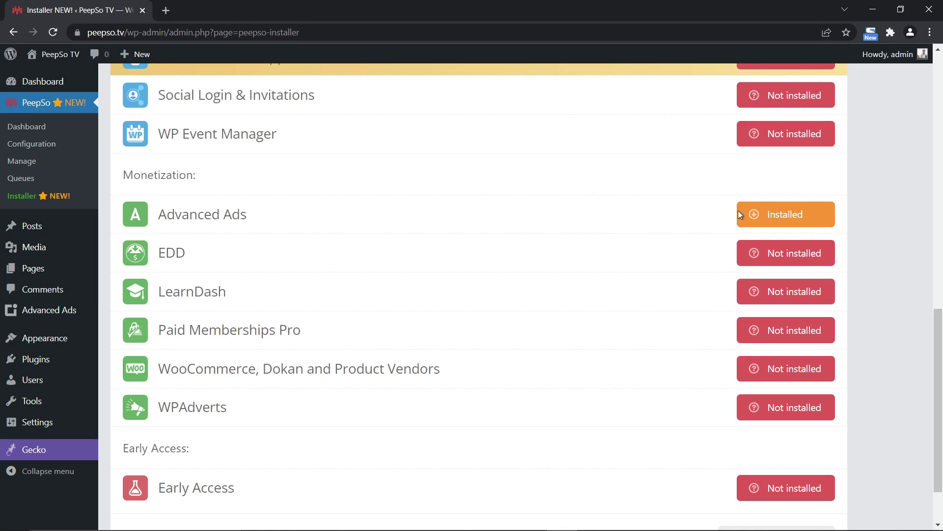
left_click(772, 216)
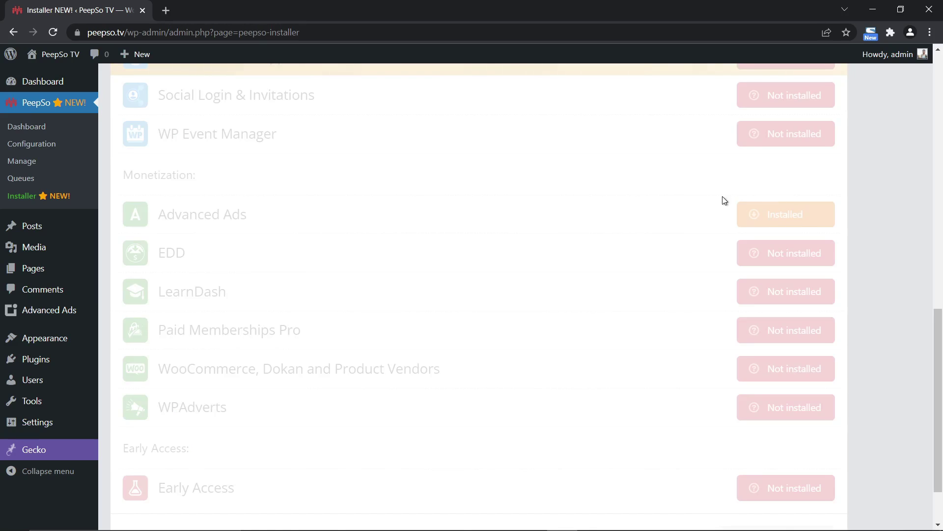
left_click(775, 216)
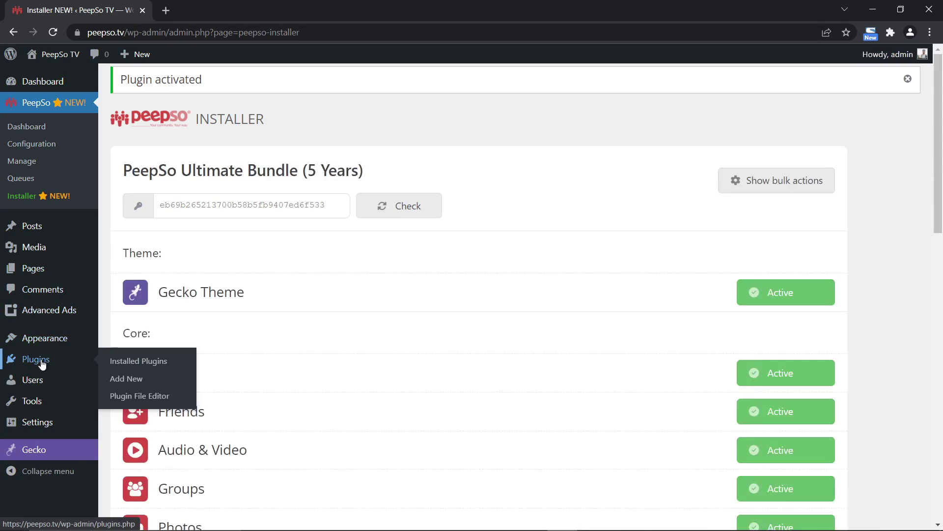
Check the installed plugins list for Advanced Ads and PeepSo Monetization: Advanced Ads.
left_click(133, 362)
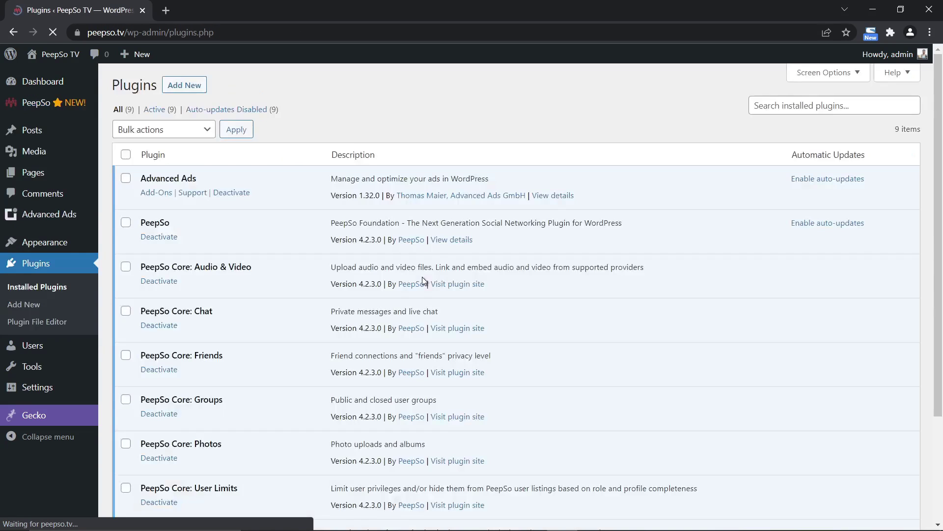
left_click_drag(199, 178, 117, 183)
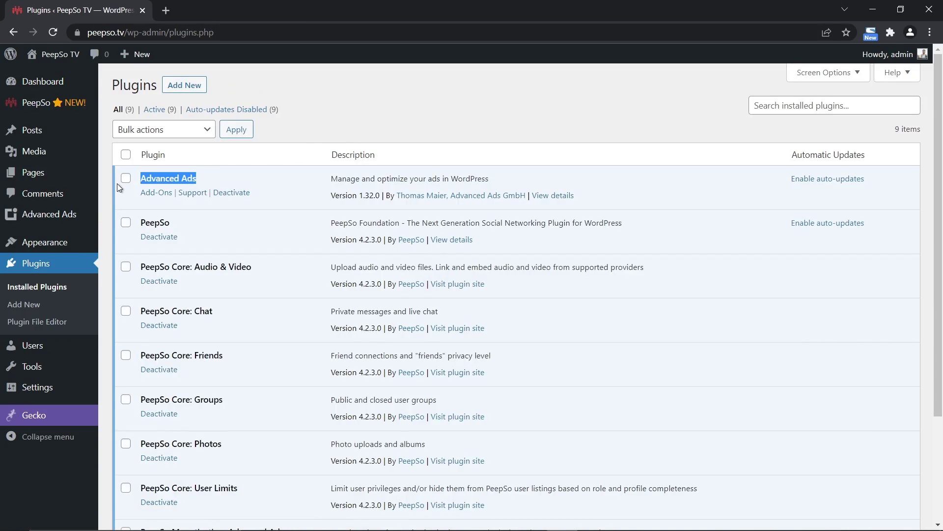
scroll(233, 356, "down", 3)
scroll(233, 357, "down", 1)
left_click_drag(145, 393, 287, 404)
left_click(284, 416)
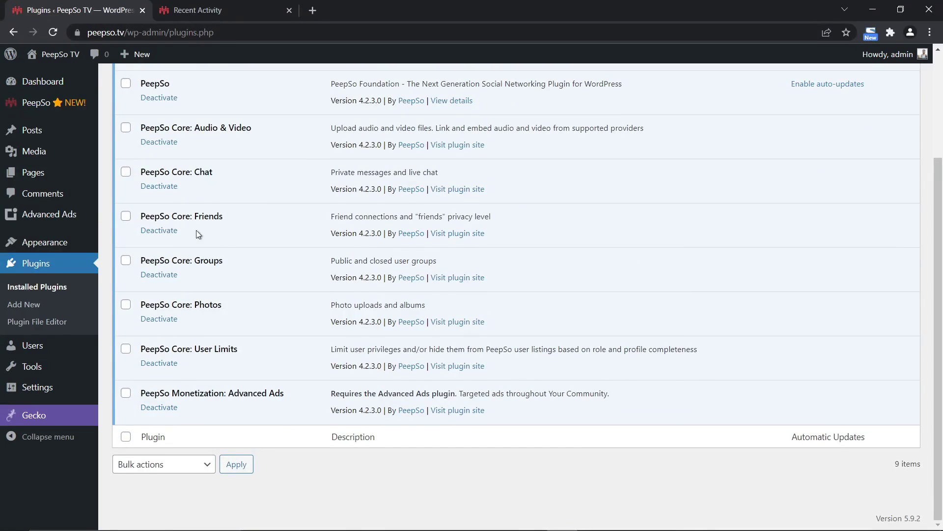
Open the Advanced Ads settings in the PeepSo configuration.
mouse_move(82, 104)
left_click(135, 121)
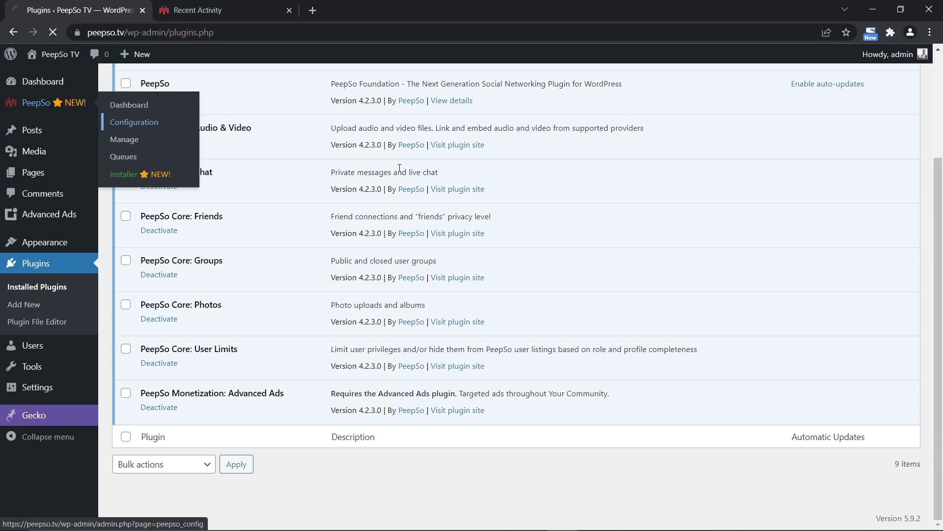
left_click(656, 151)
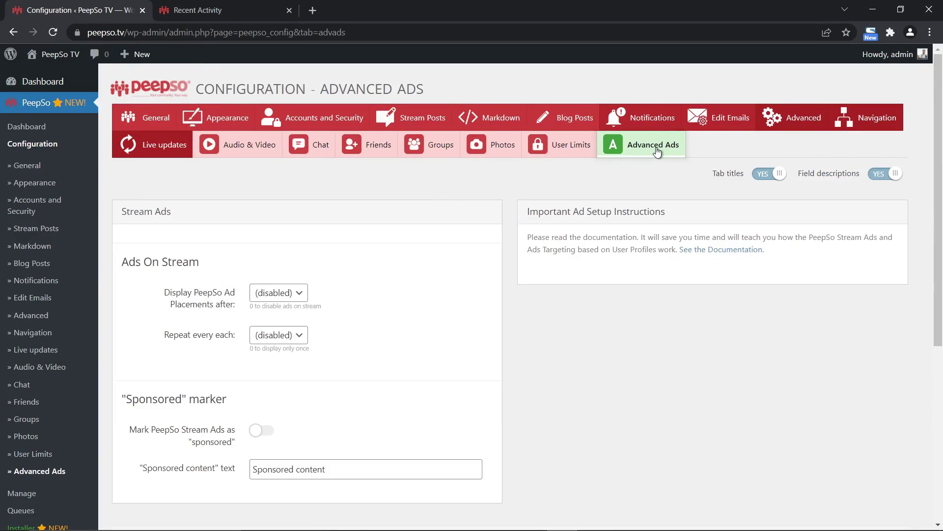
Set PeepSo ad placements on the stream to display after 1 post.
left_click(305, 294)
scroll(272, 123, "up", 1)
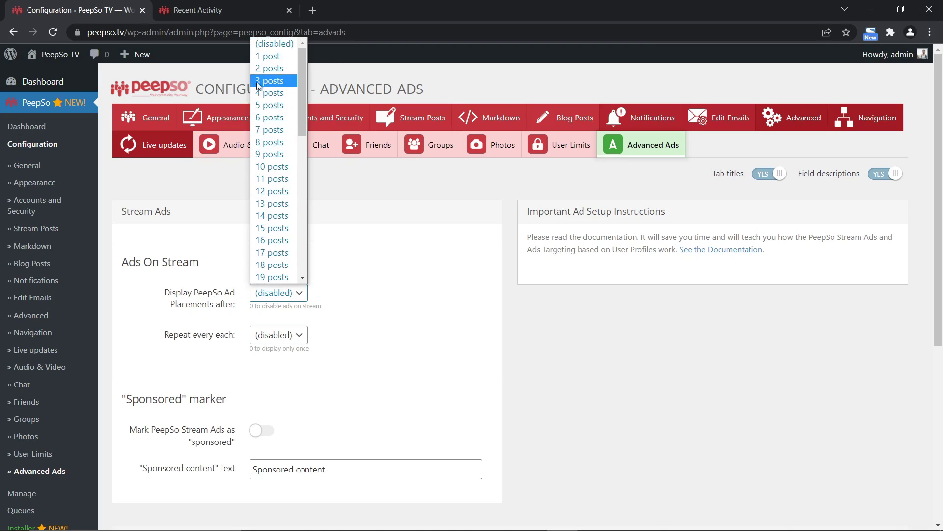
left_click(270, 55)
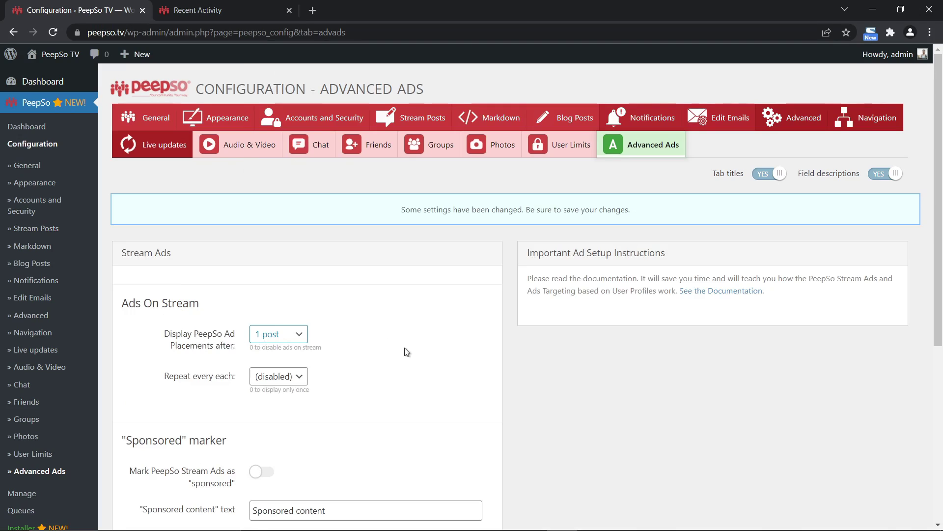
Examine the first post in the community's Recent Activity stream and the spot just below it.
left_click(211, 10)
scroll(575, 305, "up", 10)
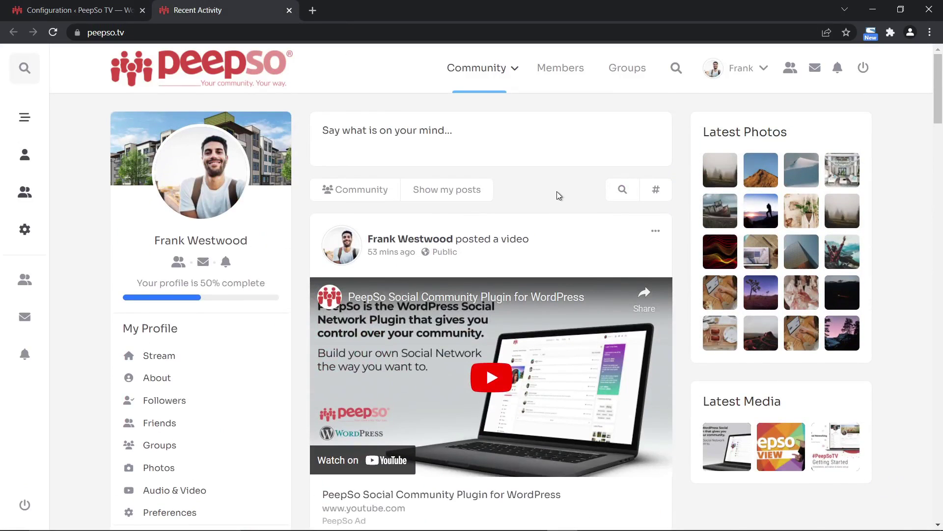
scroll(555, 193, "down", 3)
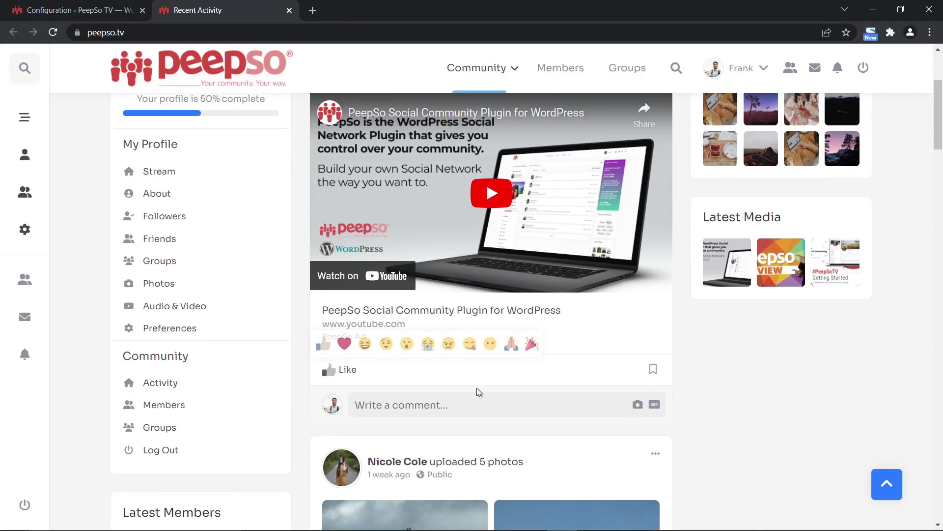
Set PeepSo ad placements on the stream to display after 3 posts and save the settings.
left_click(106, 15)
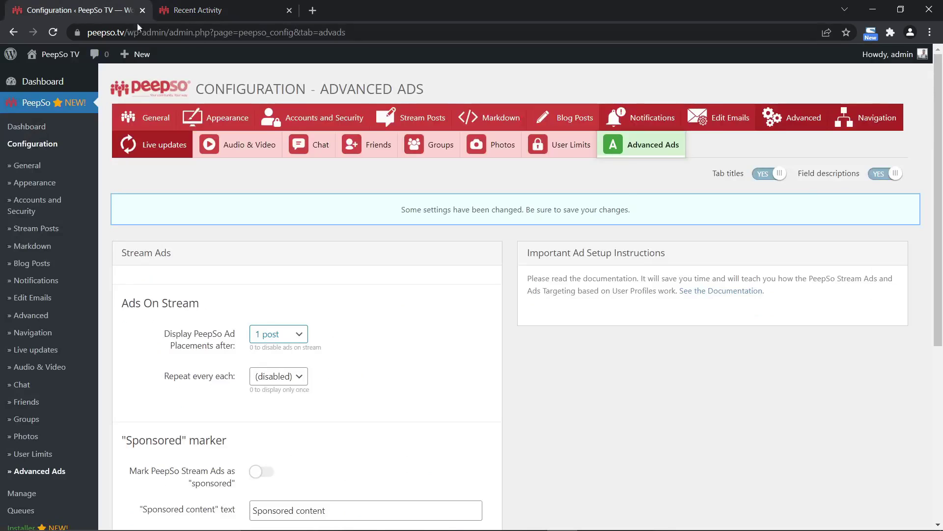
left_click(299, 334)
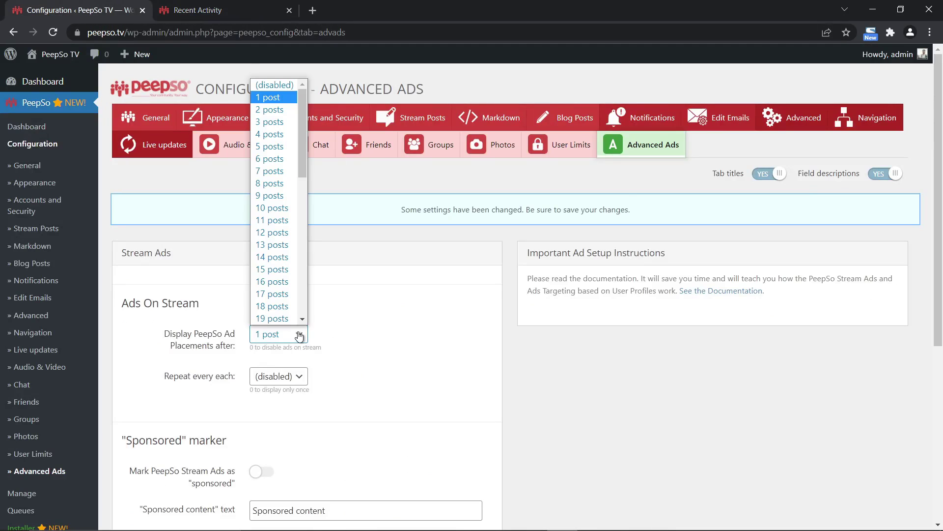
left_click(272, 122)
scroll(431, 340, "down", 2)
scroll(431, 341, "down", 5)
left_click(473, 309)
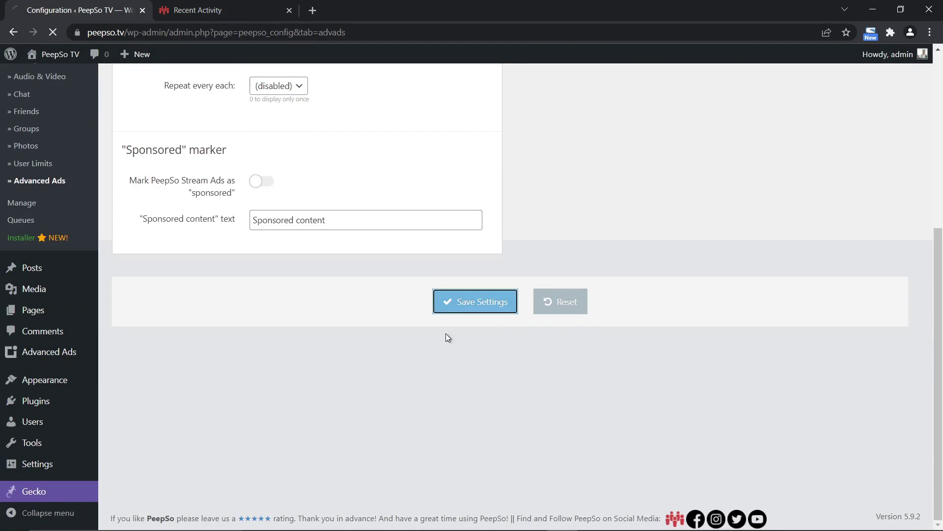
Look through the first several posts of the community stream to find where an ad placement falls.
left_click(197, 9)
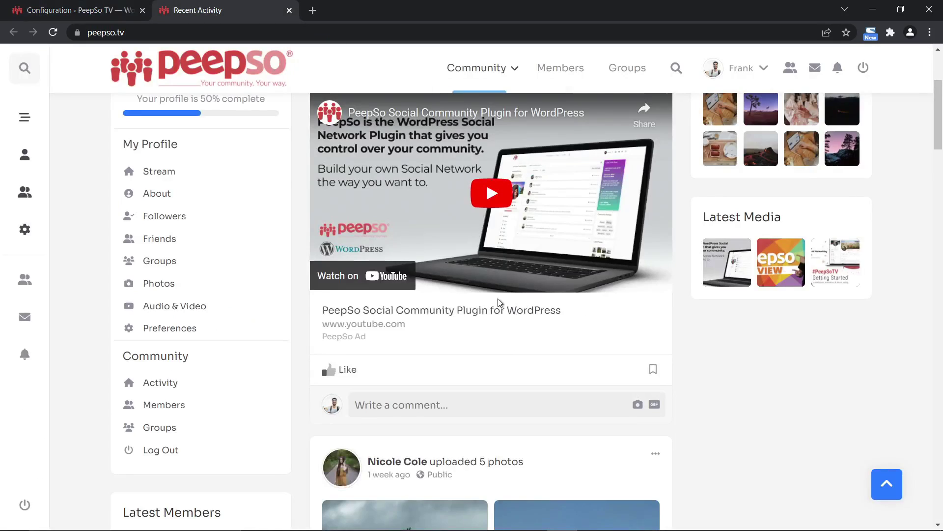
scroll(499, 297, "up", 4)
scroll(540, 216, "down", 5)
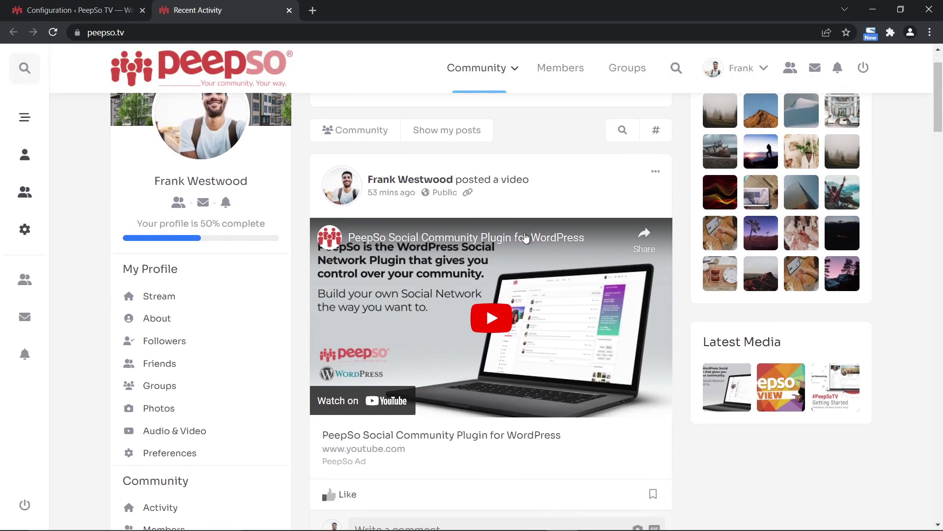
scroll(565, 207, "down", 12)
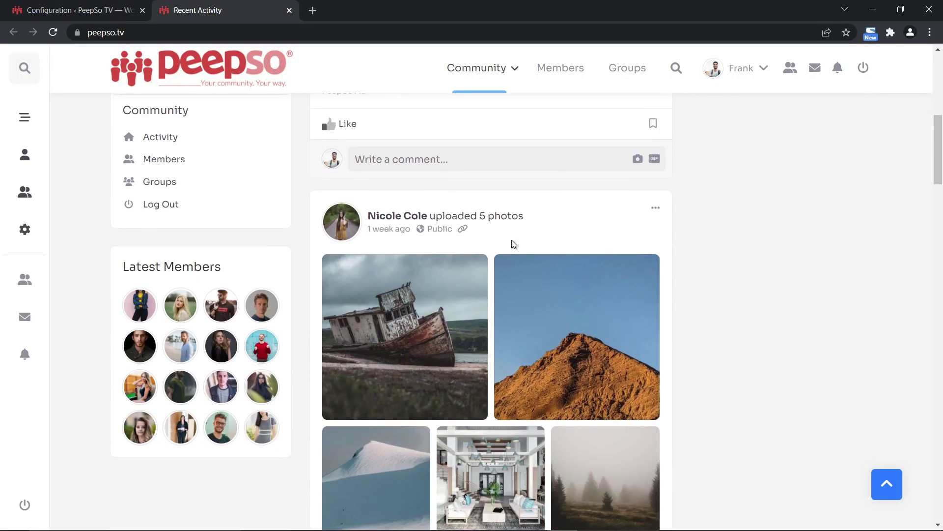
scroll(534, 251, "down", 5)
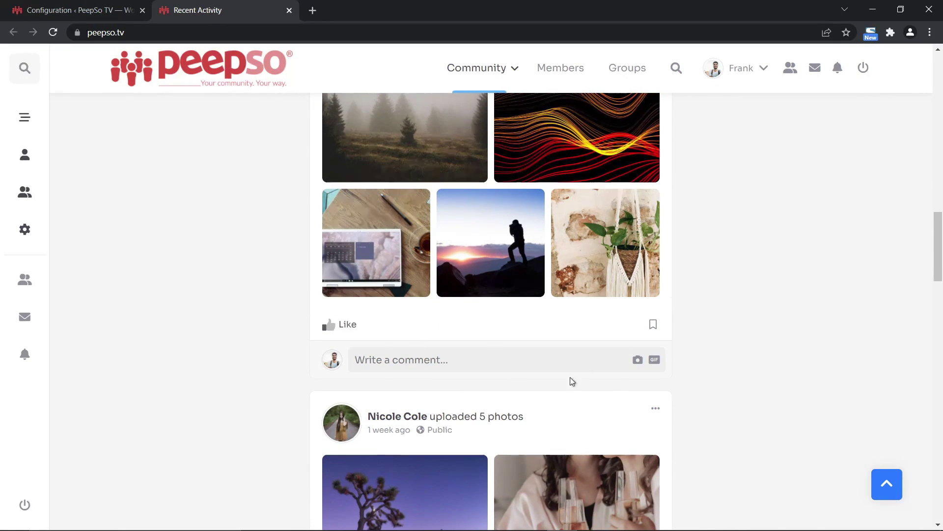
Set PeepSo ad placements on the stream to display after 1 post in the Advanced Ads configuration.
key("ctrl+shift+Tab")
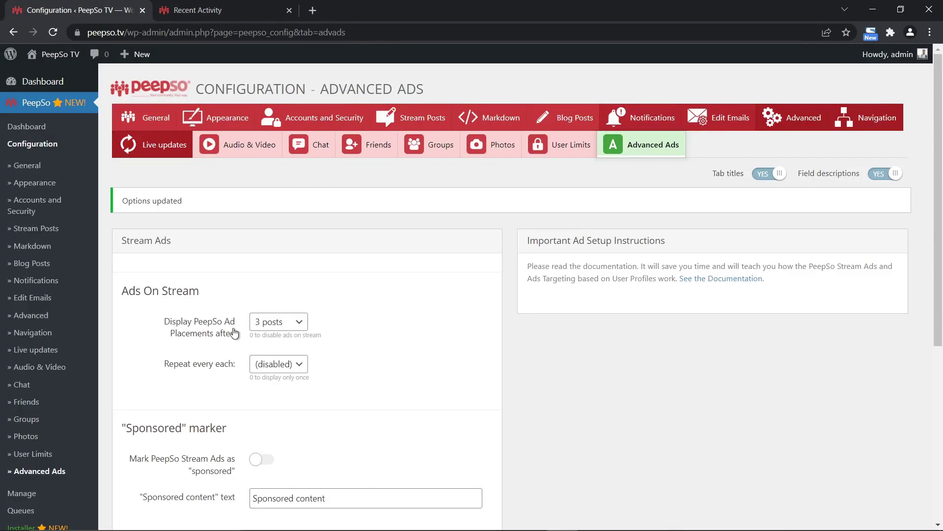
left_click(299, 322)
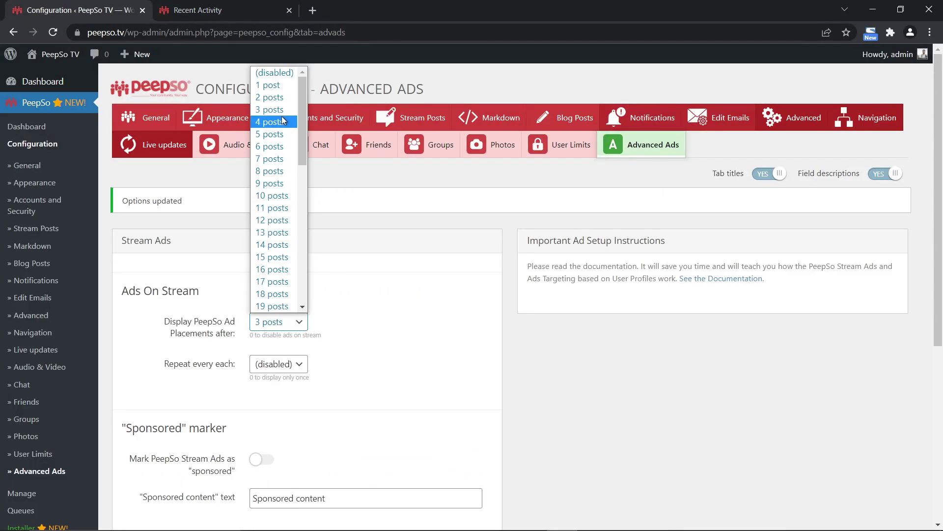
left_click(272, 85)
Set the stream ads to repeat every 4 posts and save the settings.
scroll(349, 362, "down", 5)
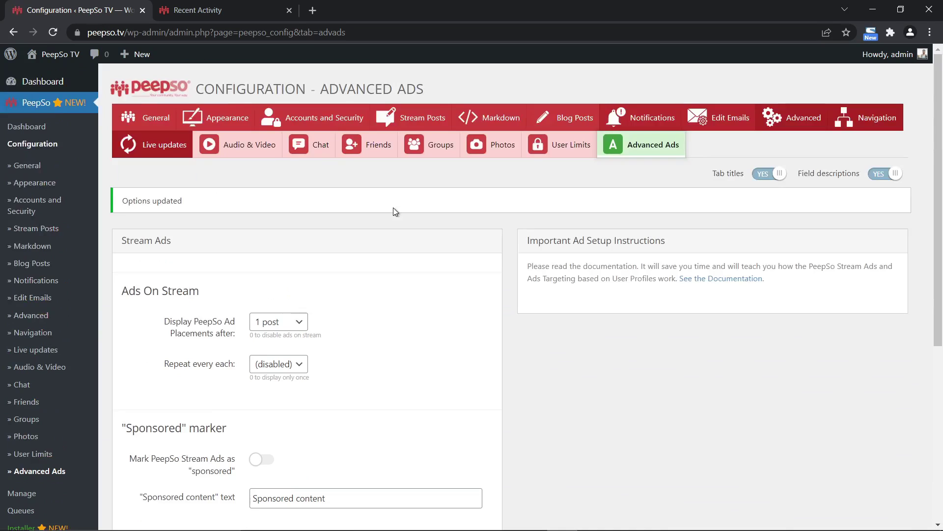
scroll(361, 290, "down", 1)
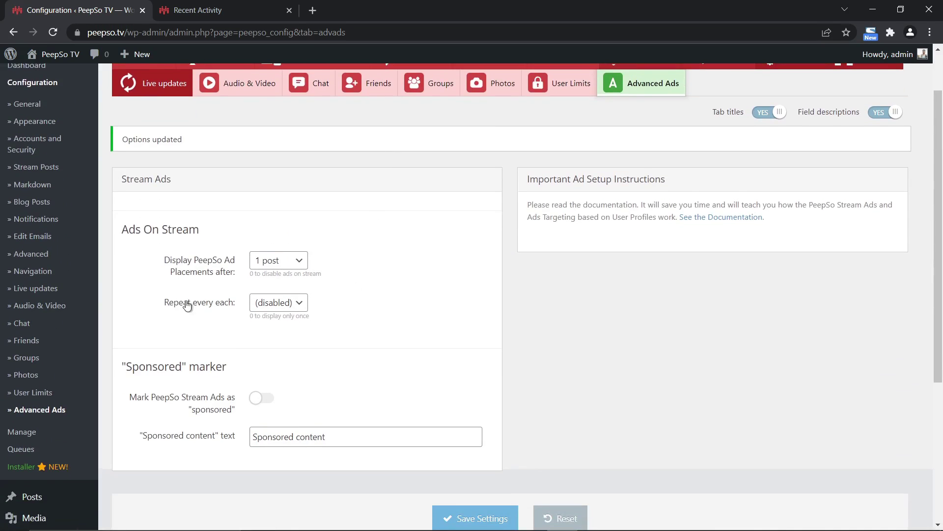
left_click(292, 302)
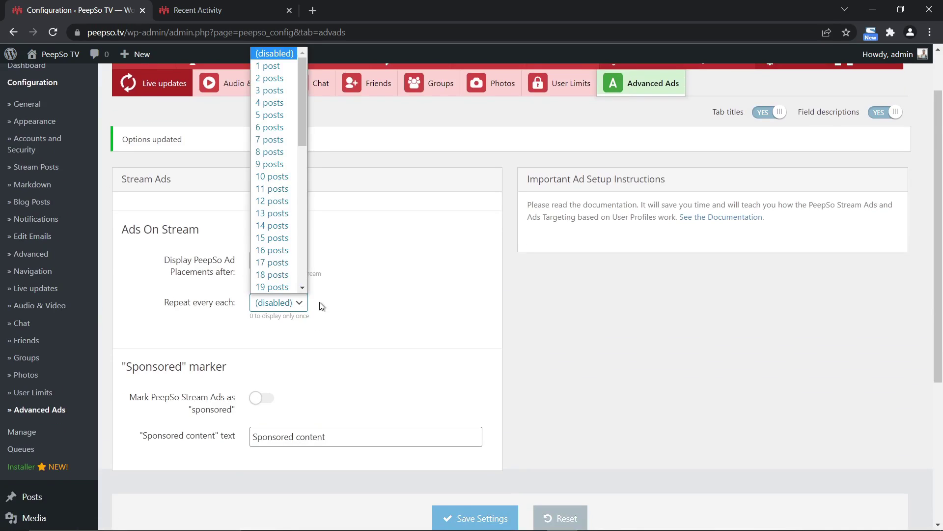
left_click(278, 109)
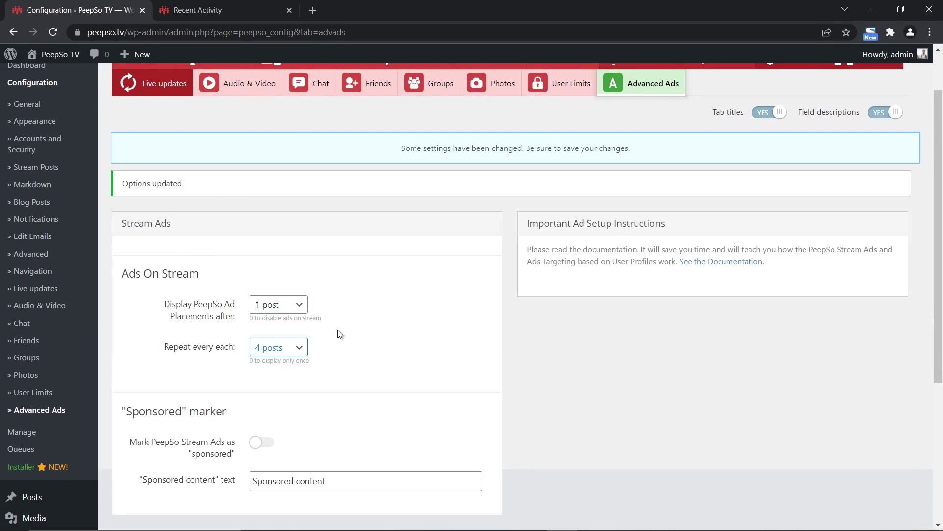
scroll(498, 445, "down", 3)
left_click(460, 383)
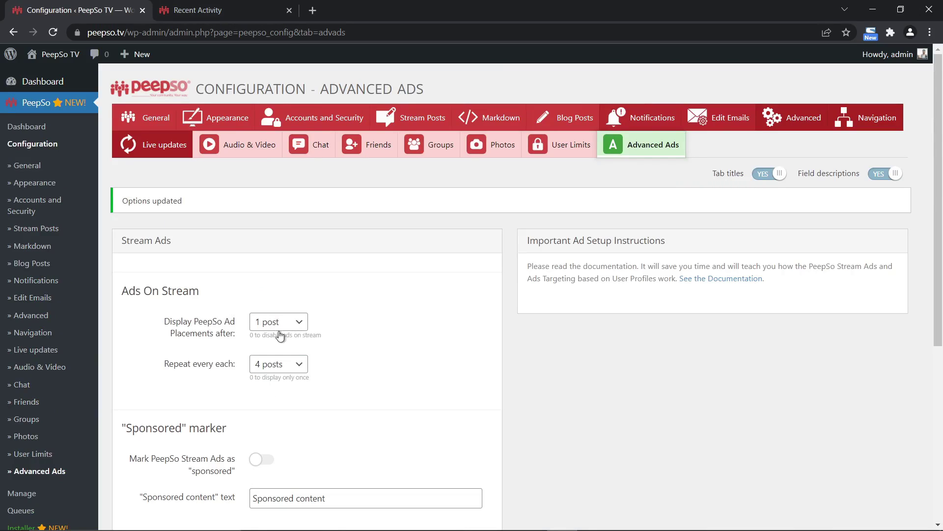
Set the stream ads to repeat every 3 posts and save the settings.
left_click(299, 366)
left_click(260, 140)
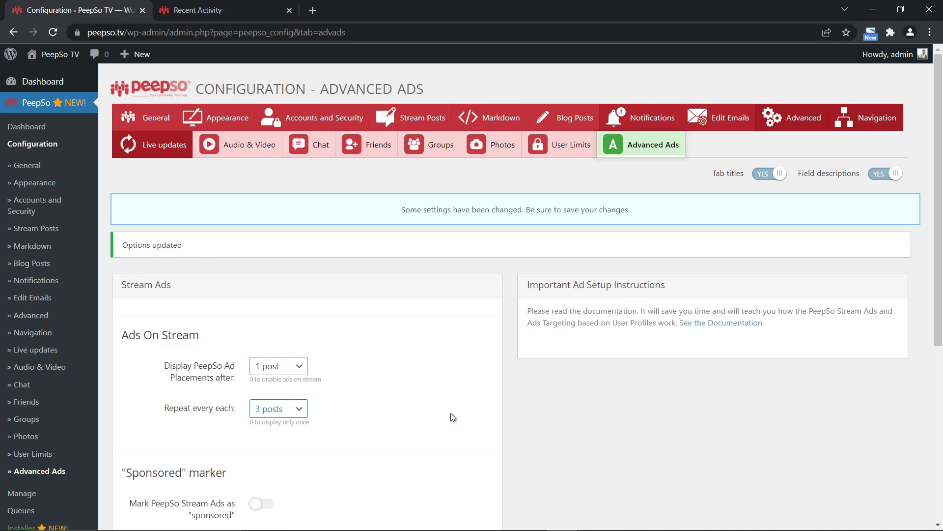
scroll(439, 415, "down", 3)
left_click(457, 503)
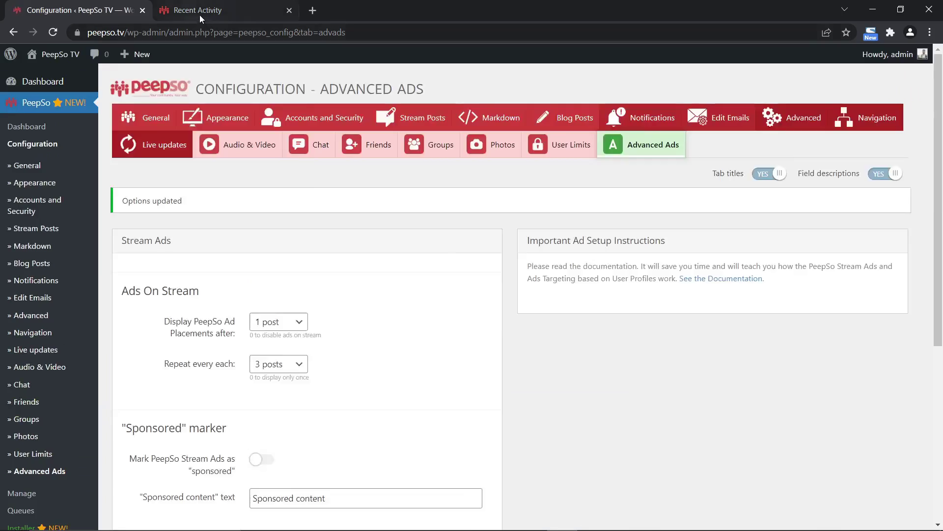
Look through the Recent Activity stream from its first post down to find where repeated ads would fall.
left_click(201, 11)
scroll(523, 351, "up", 10)
scroll(529, 336, "up", 5)
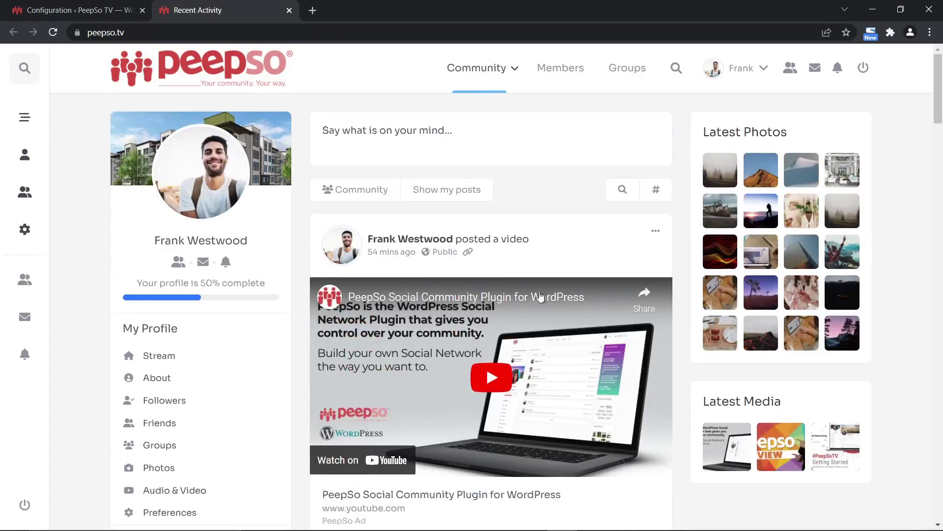
scroll(581, 275, "down", 7)
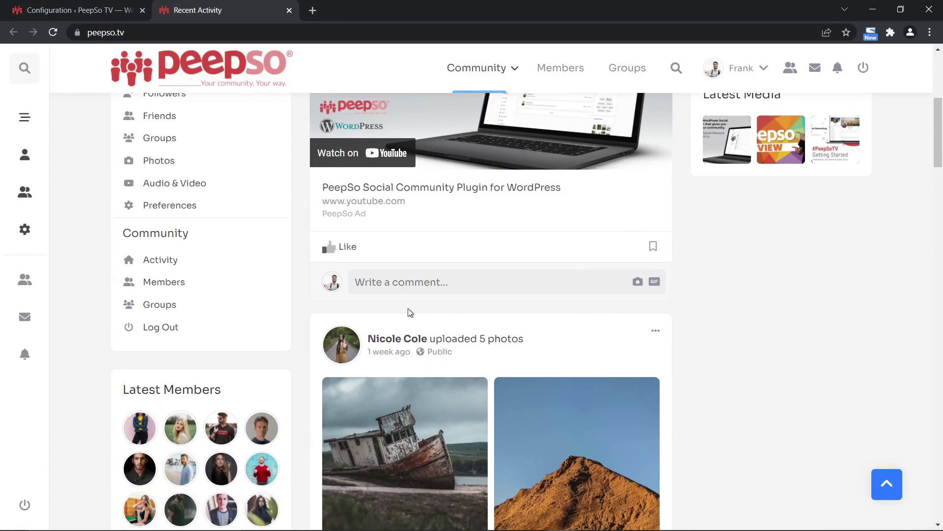
scroll(559, 324, "down", 5)
scroll(531, 282, "down", 15)
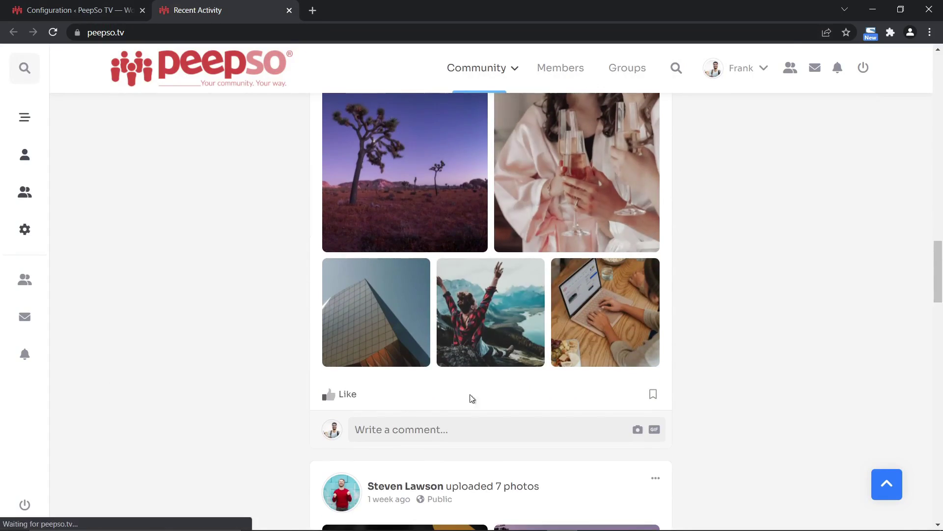
scroll(499, 451, "down", 1)
scroll(499, 450, "down", 20)
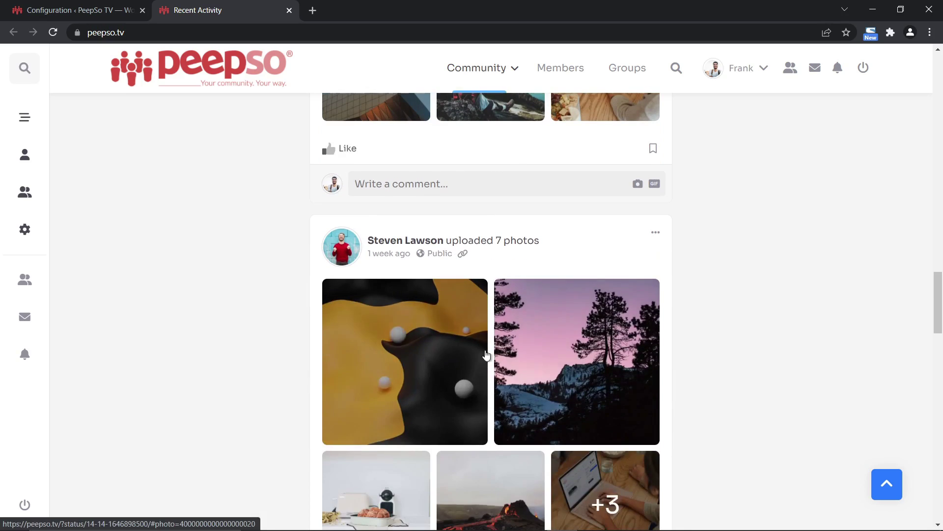
scroll(489, 343, "down", 7)
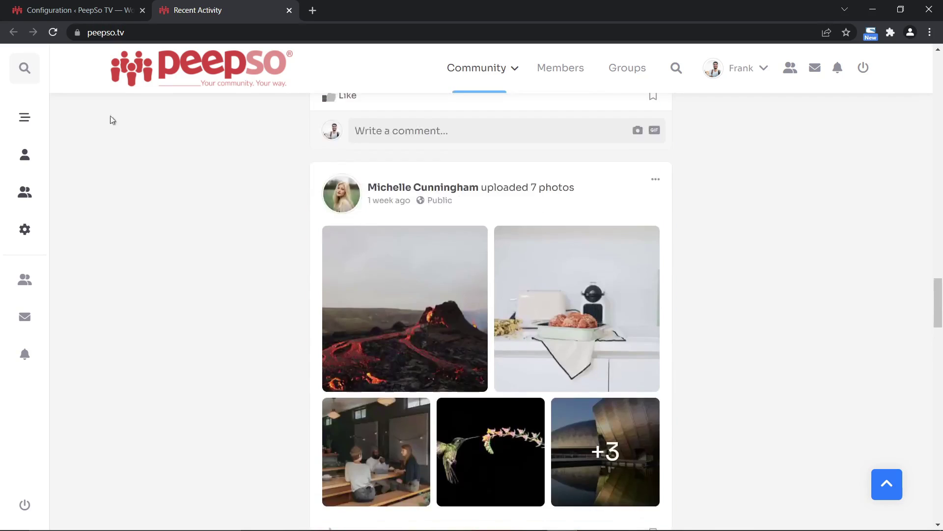
Set the stream ad repetition to disabled in the Advanced Ads configuration and save the settings.
left_click(79, 11)
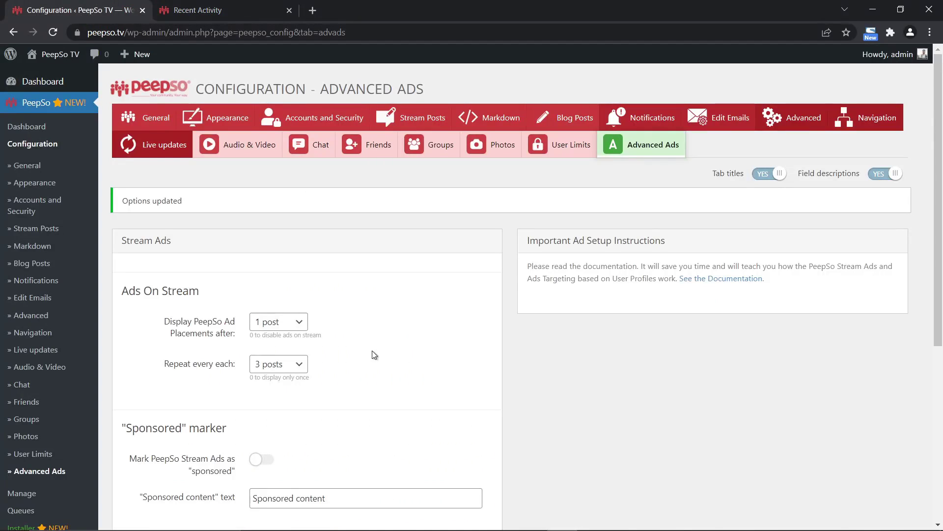
left_click(300, 365)
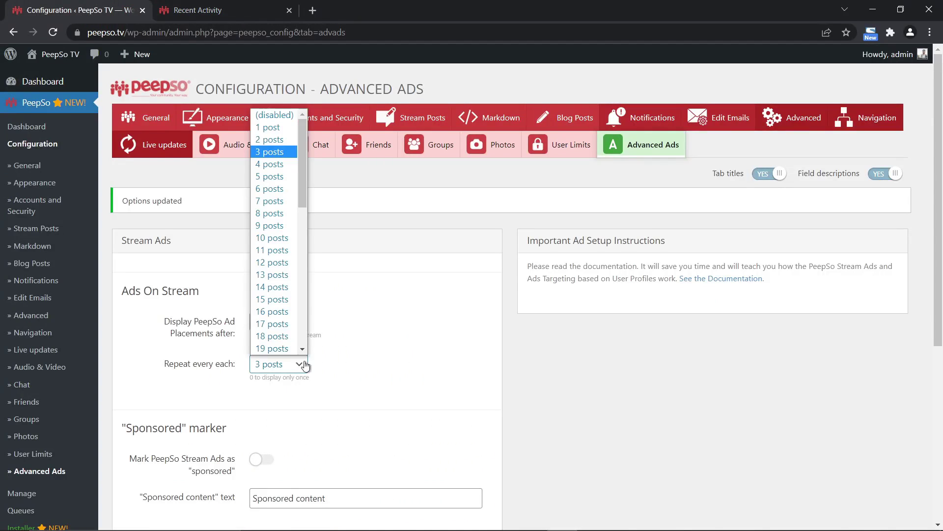
left_click(271, 121)
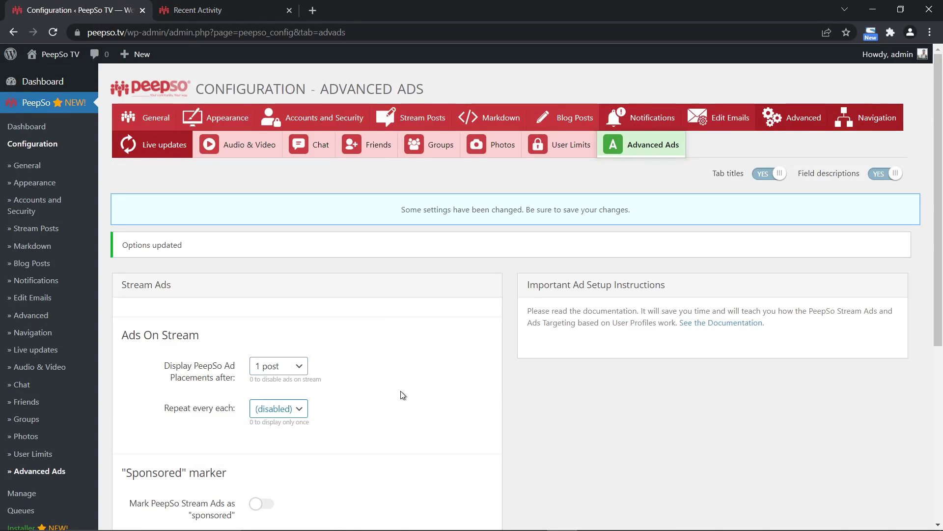
scroll(415, 390, "down", 2)
scroll(415, 389, "down", 3)
left_click(475, 341)
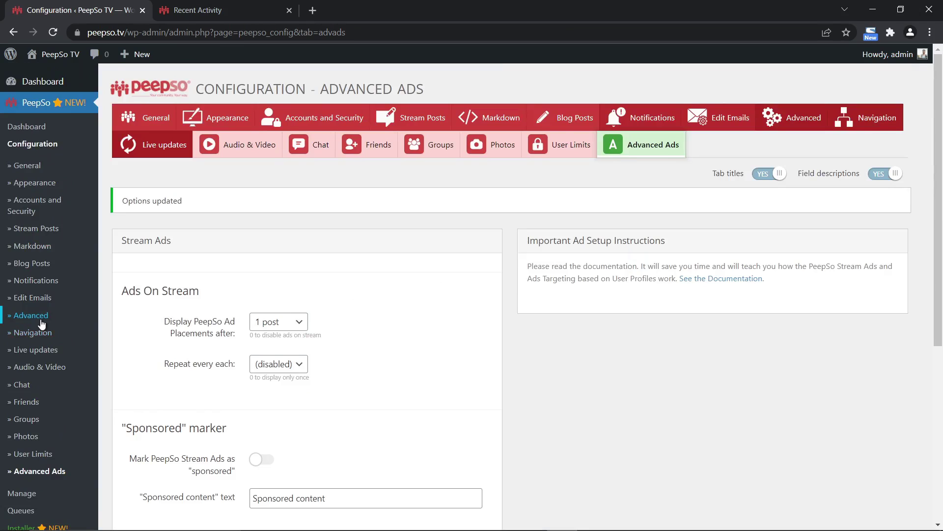
Create a new ad group titled "PeepSo Stream Ads" in Advanced Ads.
scroll(73, 315, "down", 3)
scroll(72, 315, "down", 1)
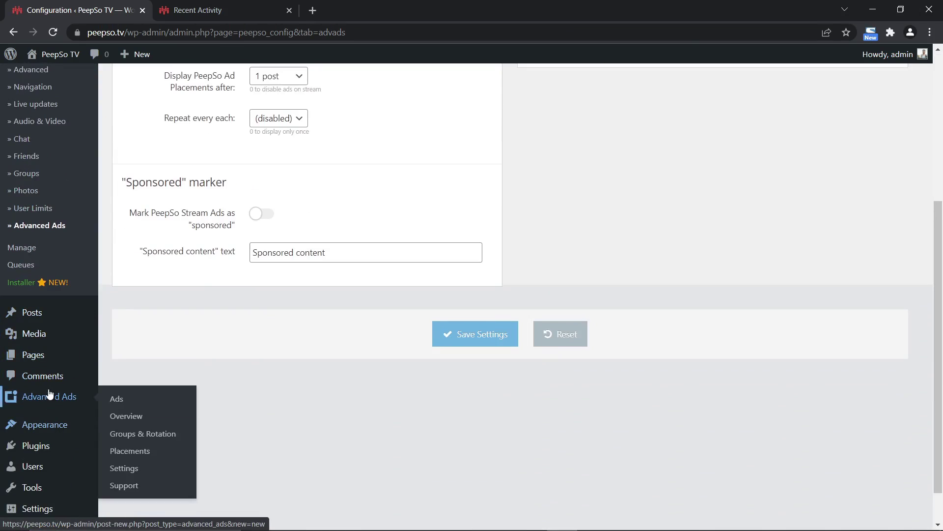
mouse_move(49, 398)
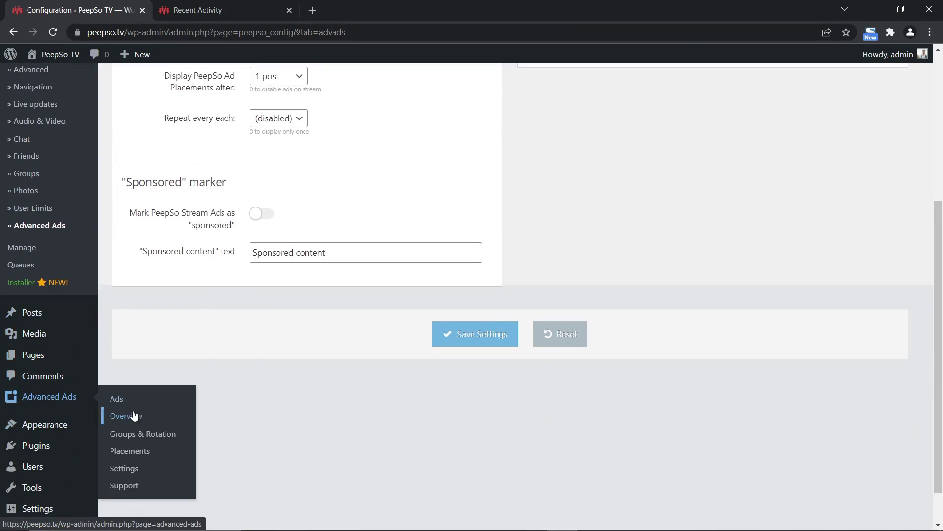
left_click(164, 443)
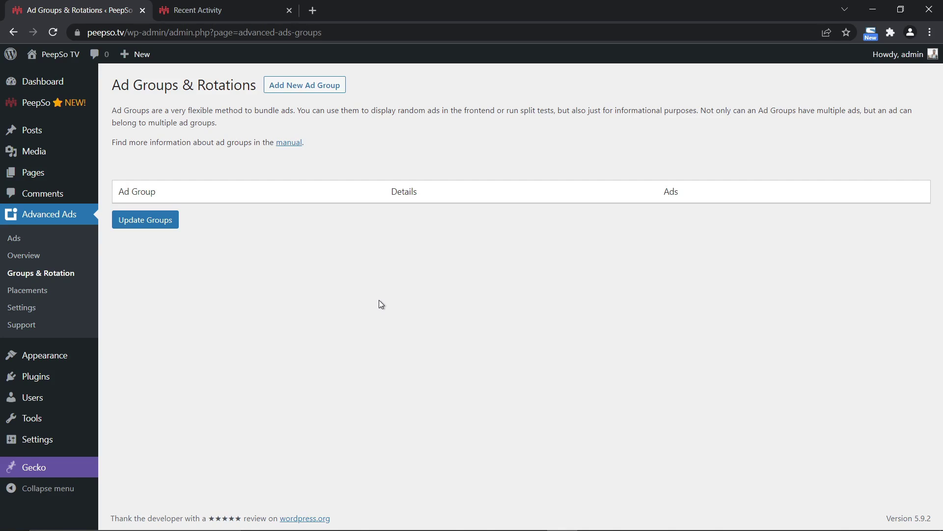
left_click(291, 89)
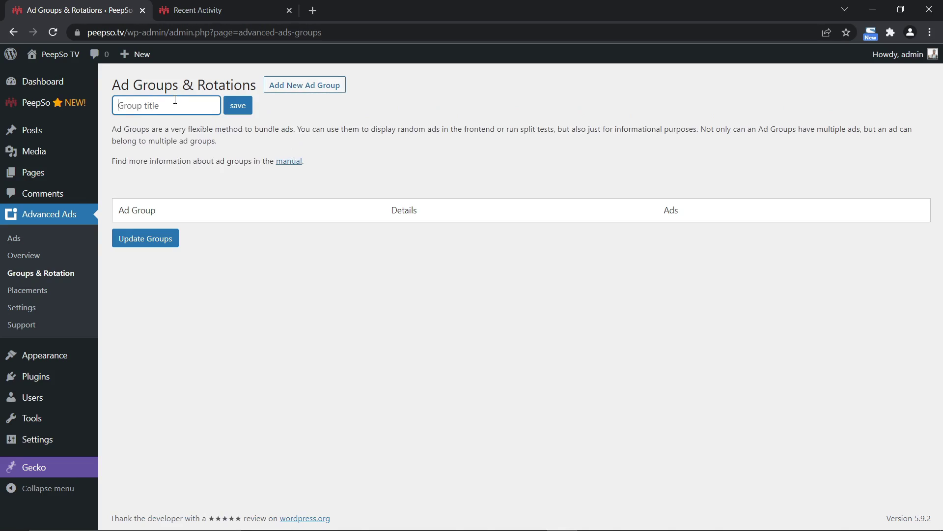
type("PeepSo Stream Ads")
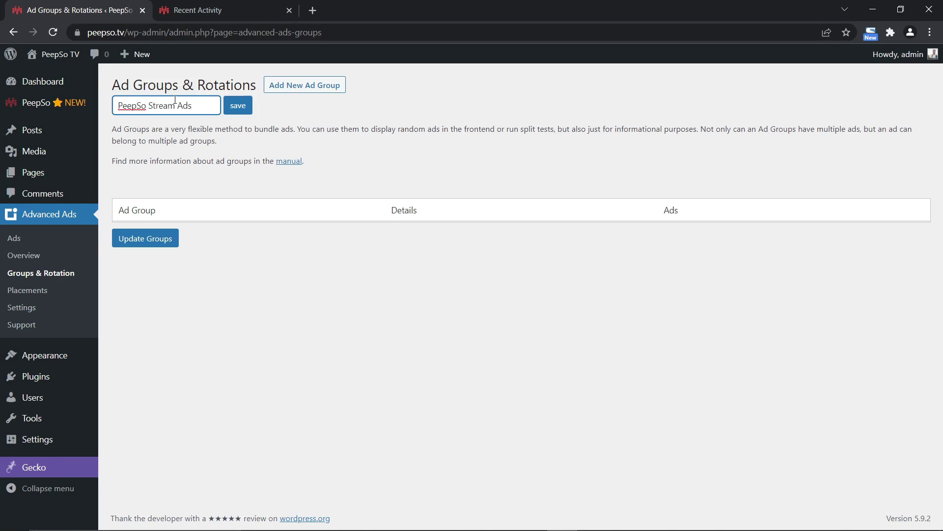
left_click(228, 111)
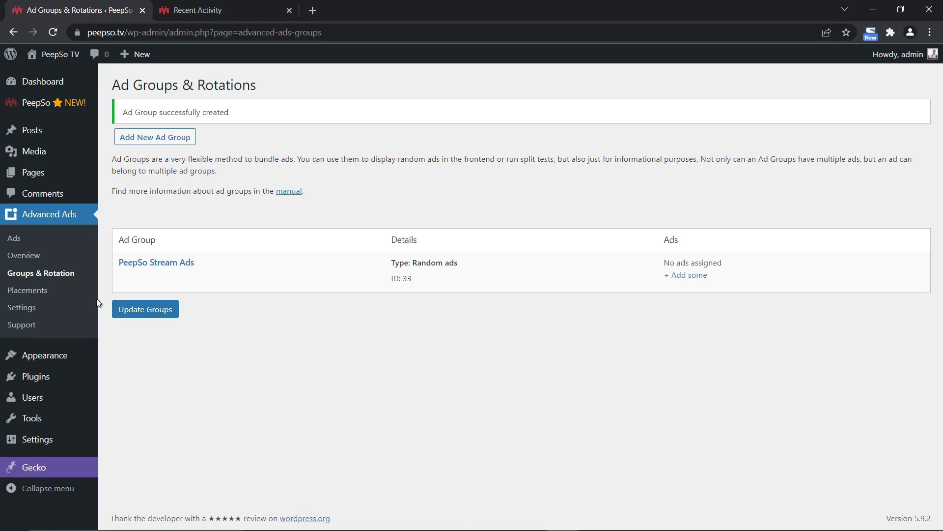
Create a PeepSo Stream placement named "PeepSo Stream Ads" that displays the PeepSo Stream Ads group, and save it.
left_click(33, 291)
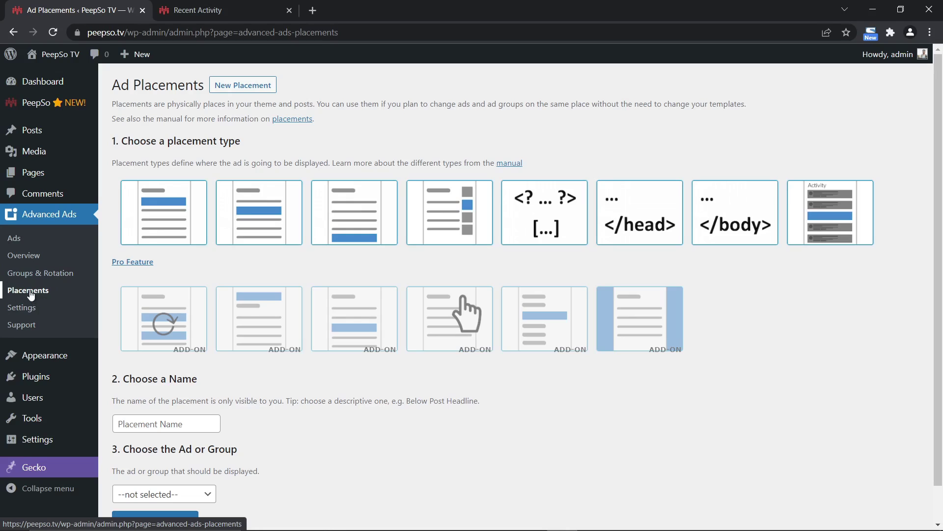
left_click(829, 219)
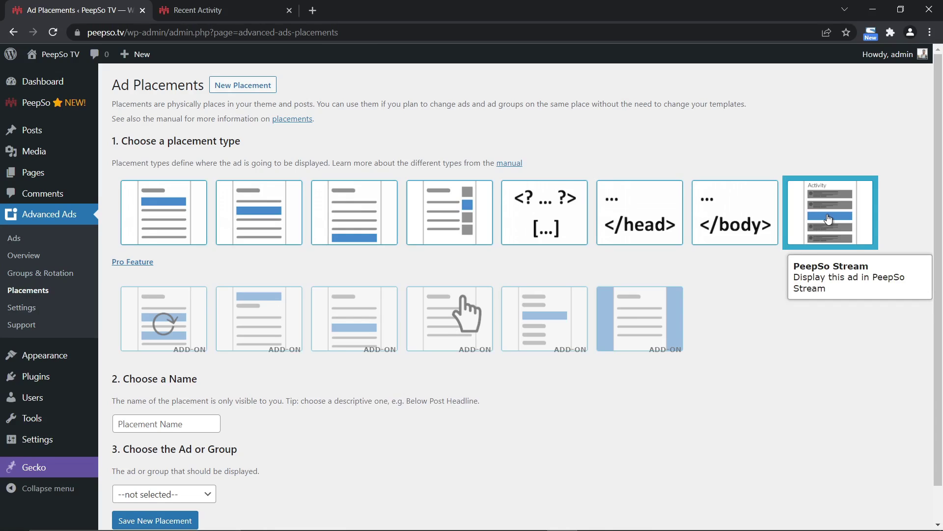
scroll(580, 258, "down", 1)
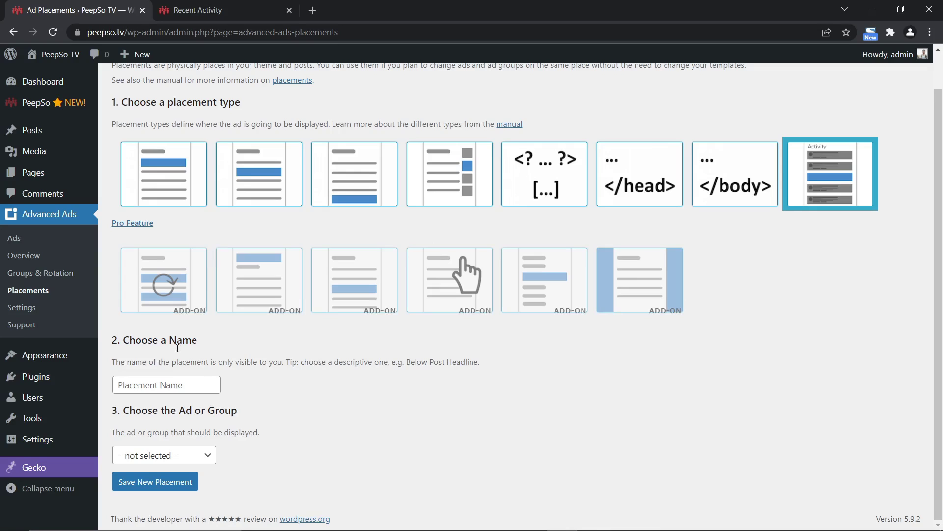
left_click(154, 384)
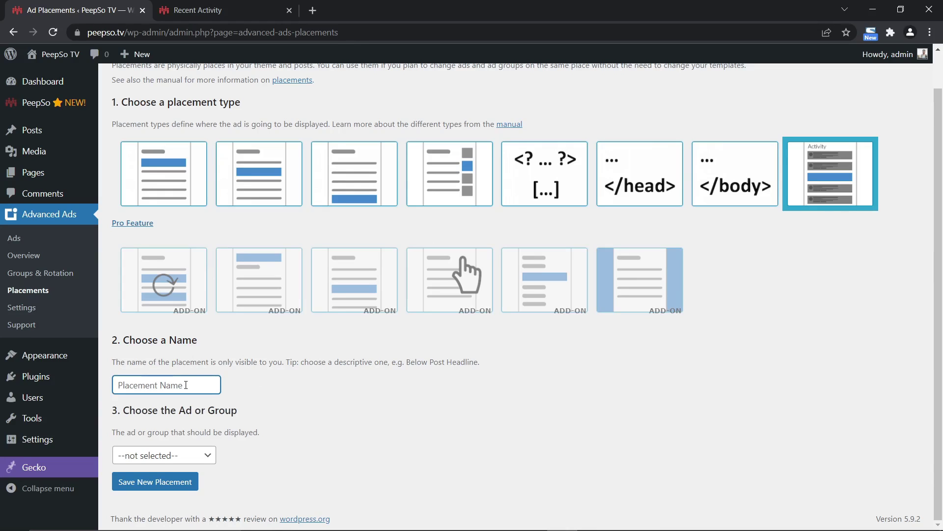
type("PeepSo Stream Ads")
left_click(206, 456)
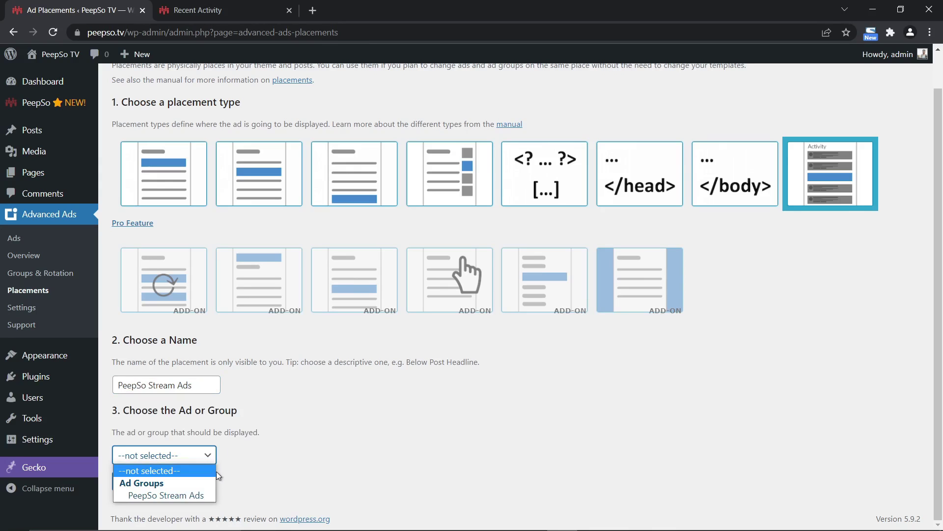
left_click(156, 496)
left_click(137, 484)
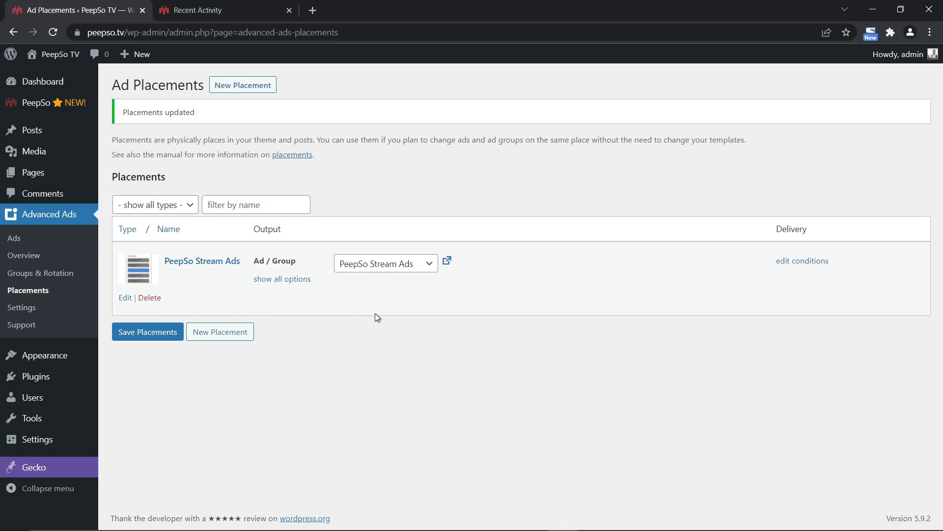
Review the PeepSo Stream Ads group and its matching placement, and save the placements.
left_click(58, 278)
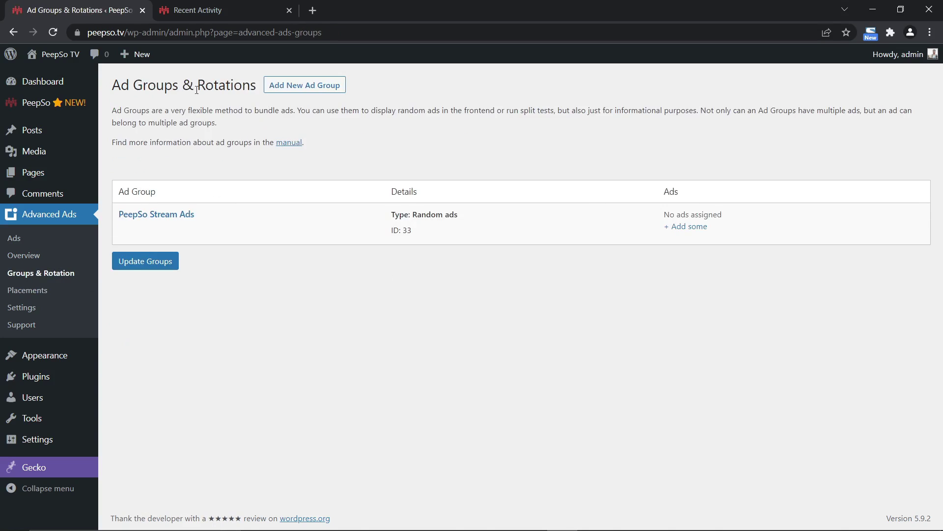
left_click(30, 294)
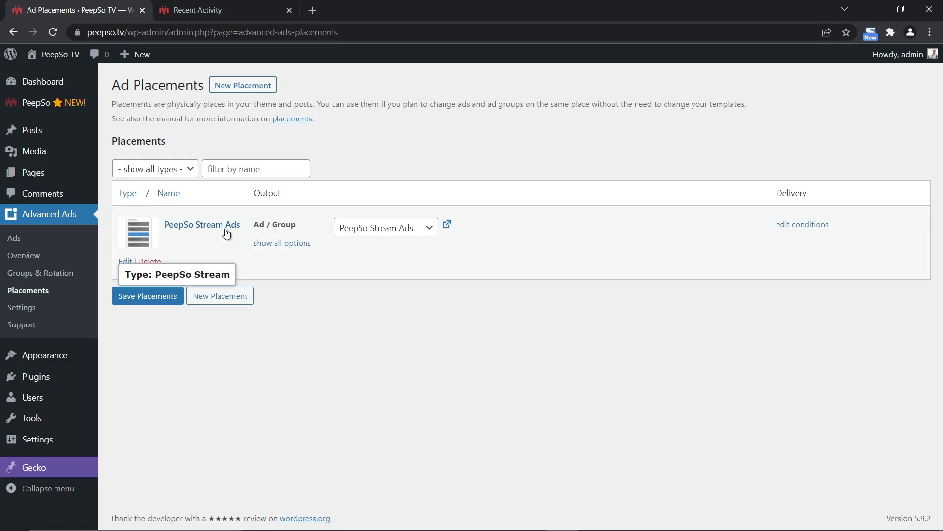
left_click(131, 297)
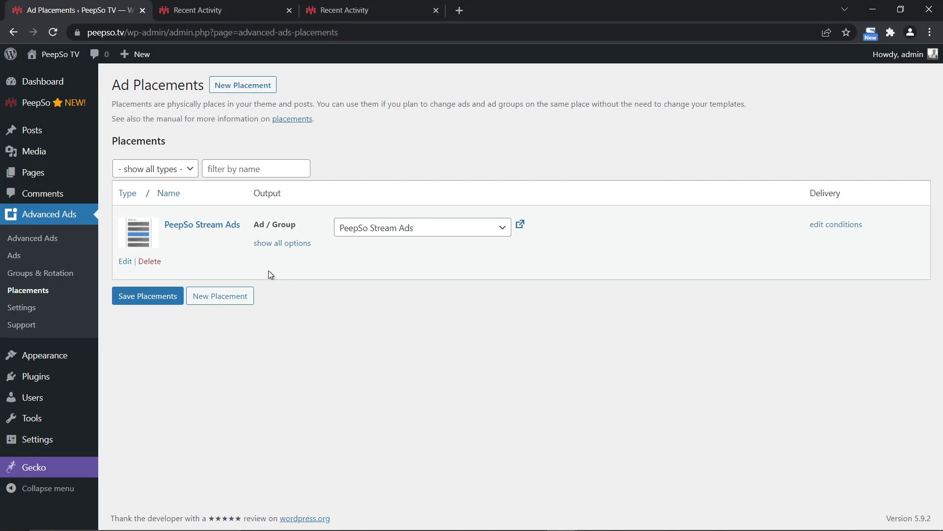
Set the PeepSo Stream Ads group to show all ads at the same time and update the group.
left_click(25, 273)
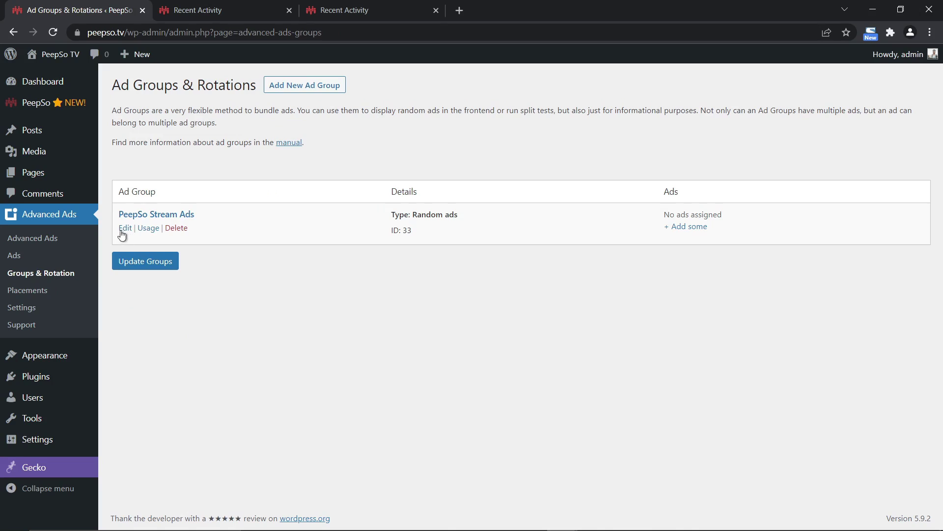
left_click(123, 230)
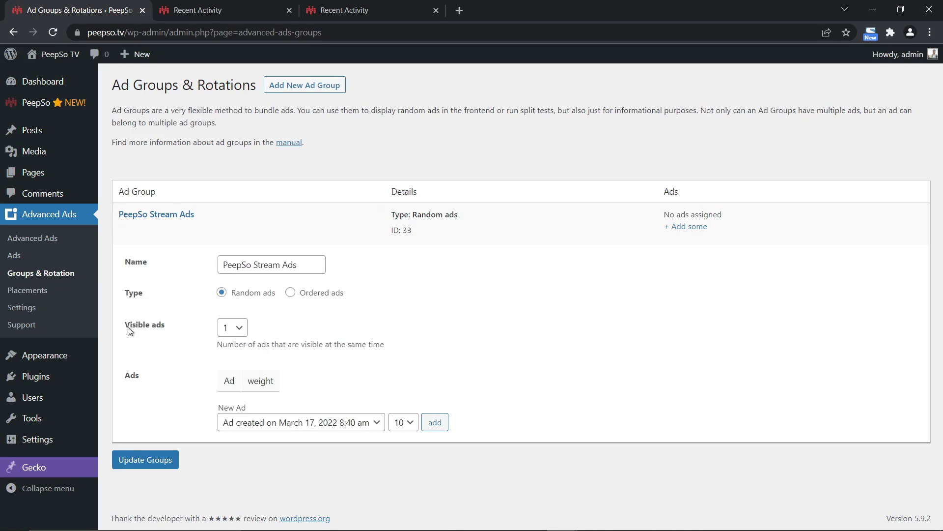
left_click_drag(171, 328, 141, 327)
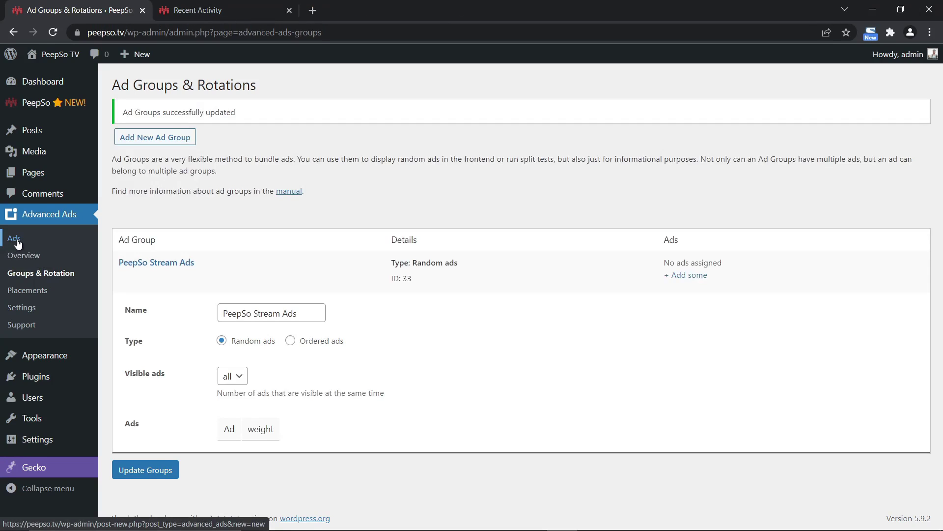
Start a new ad of the PeepSo Stream Ad type and go through its parameter fields.
left_click(18, 244)
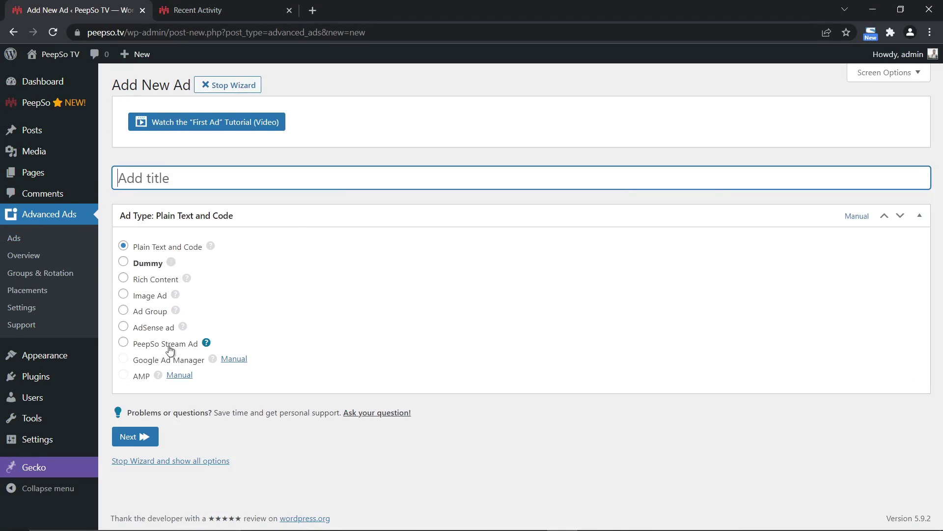
left_click(123, 343)
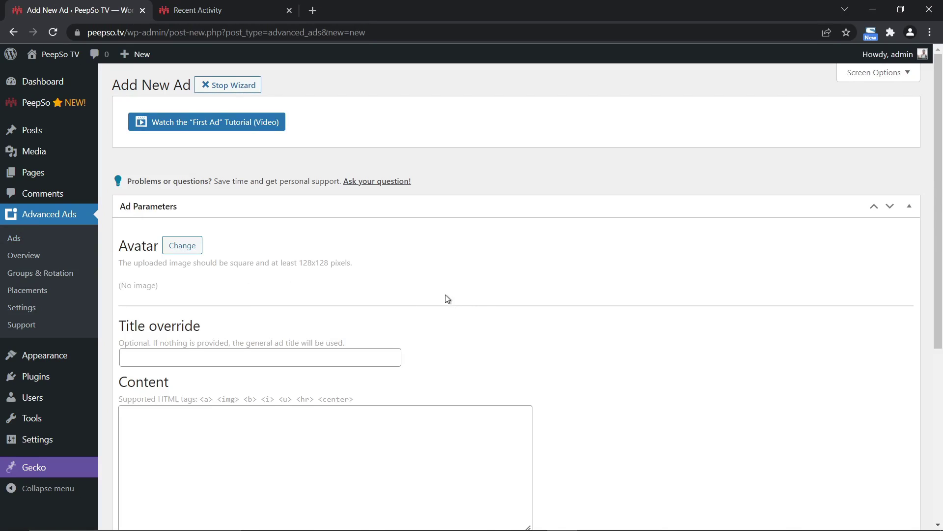
scroll(574, 289, "down", 6)
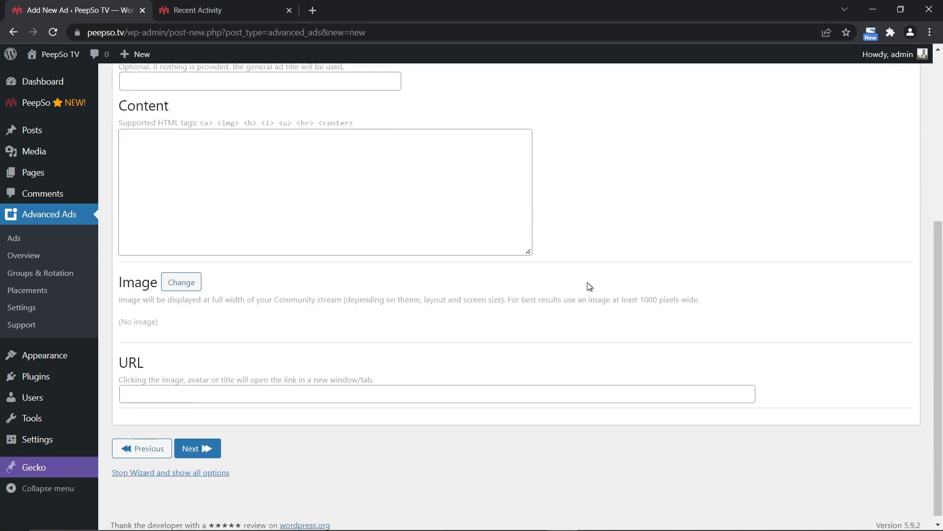
scroll(577, 288, "up", 5)
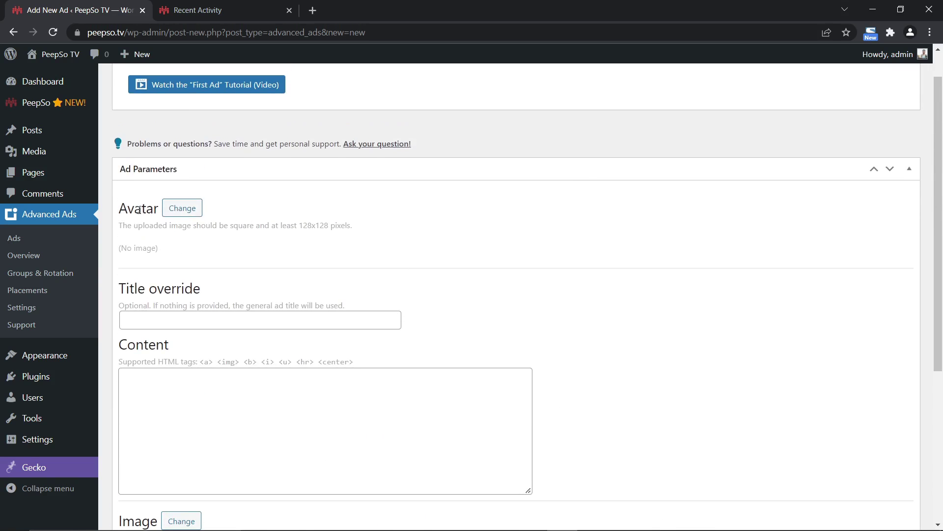
Look at how avatars appear on posts in the community activity stream, and return to the new ad.
left_click(219, 15)
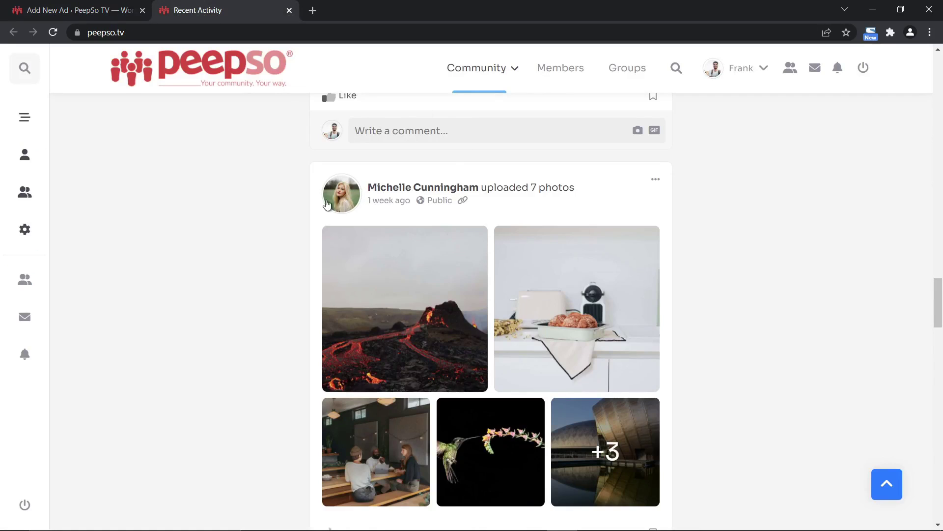
scroll(363, 196, "up", 12)
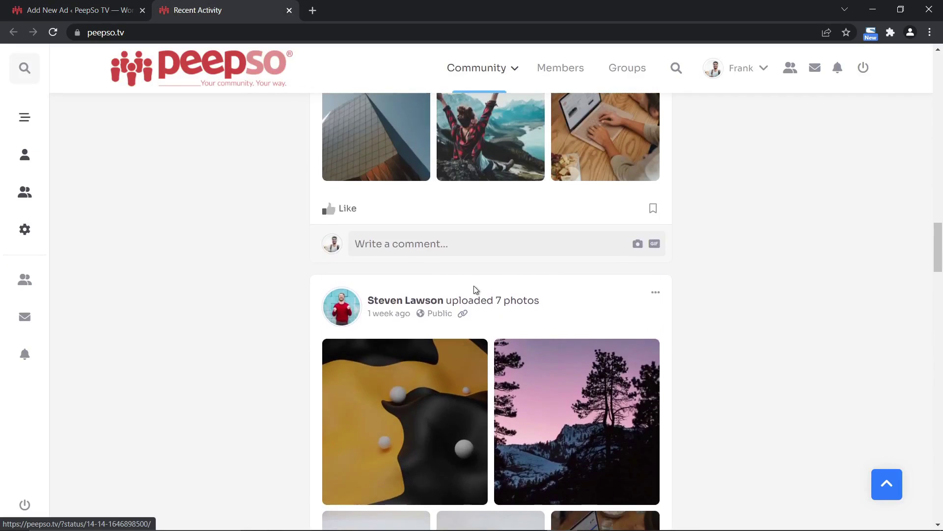
left_click(113, 10)
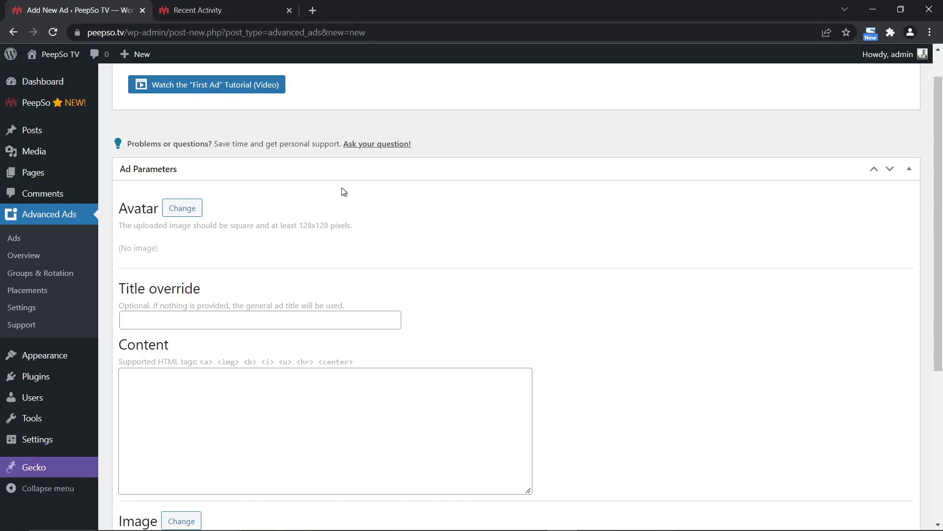
Set the ad's avatar to the existing cropped-icon.png image from the media library.
left_click(182, 208)
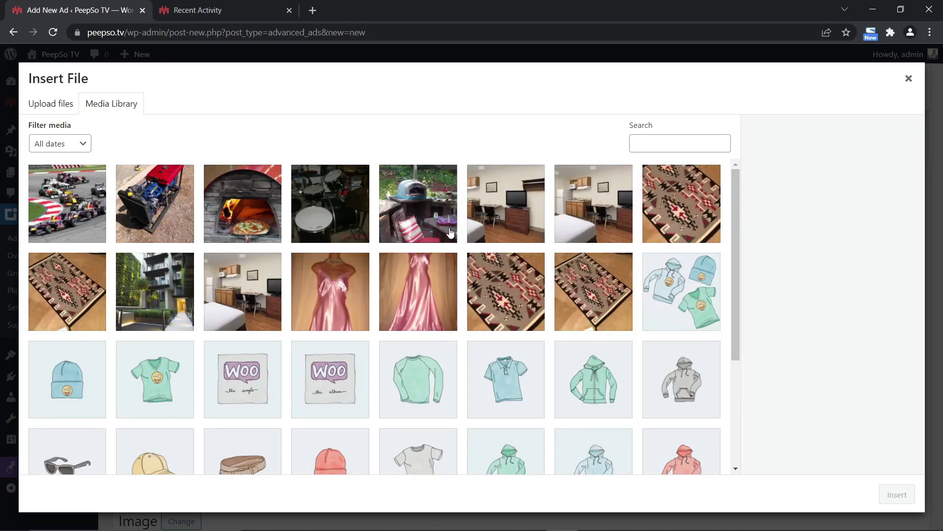
left_click(55, 112)
left_click(101, 111)
scroll(441, 290, "down", 4)
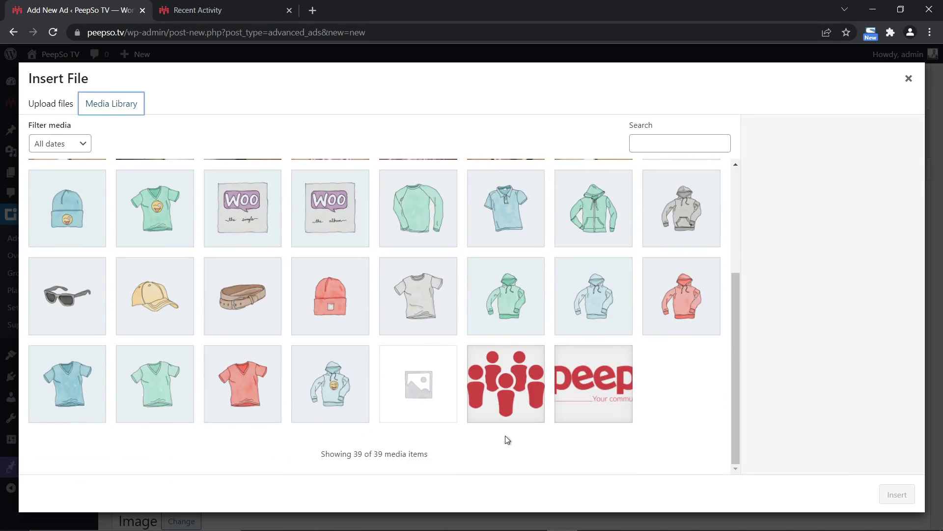
left_click(510, 388)
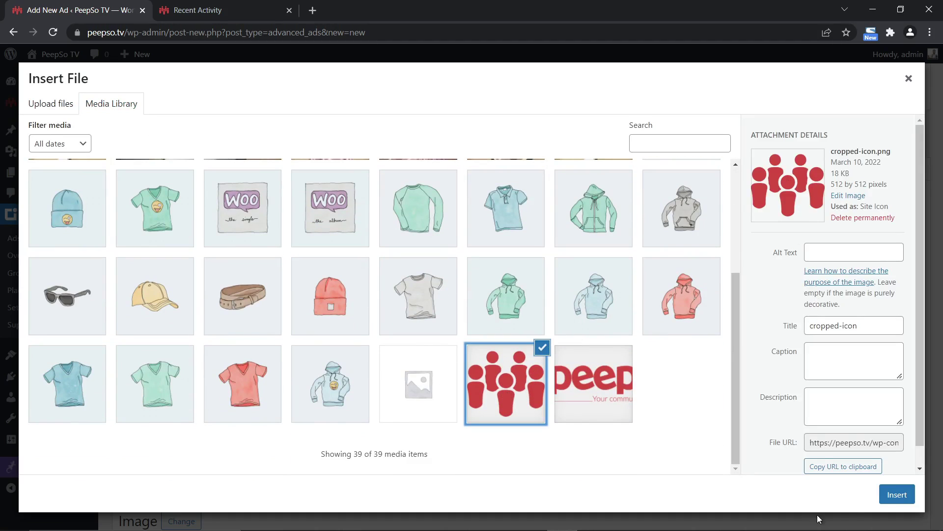
left_click(896, 496)
Enter the title override "Formula 1 Race Tickets Here" and the content "Buy cheapest Formula 1 Tickets".
scroll(318, 296, "down", 2)
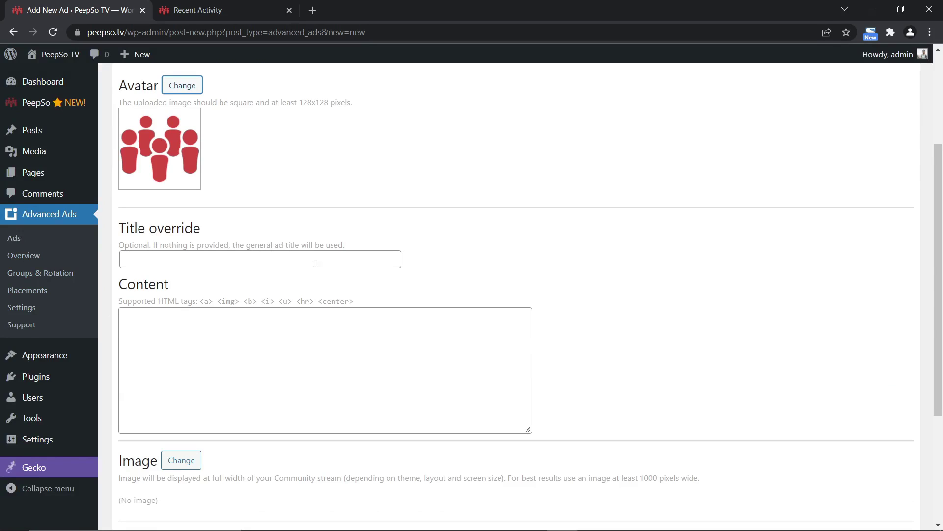
left_click(194, 260)
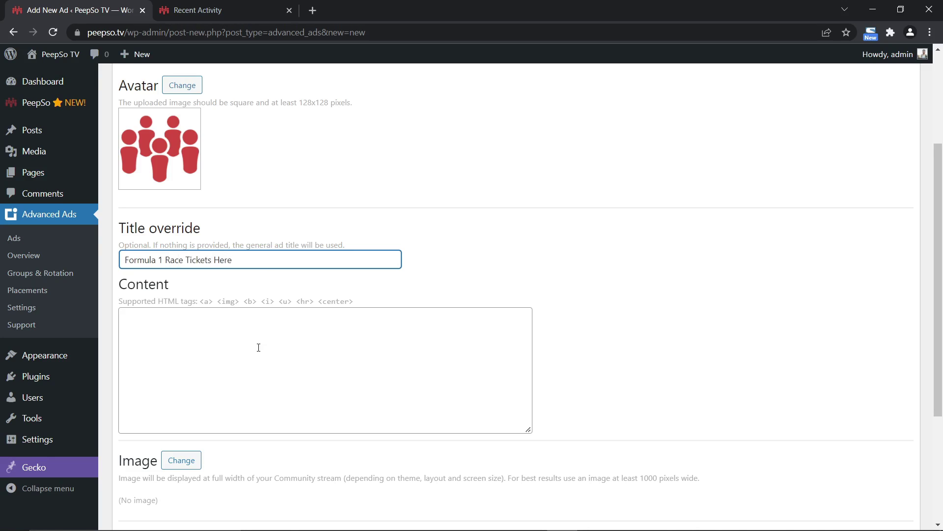
left_click(140, 334)
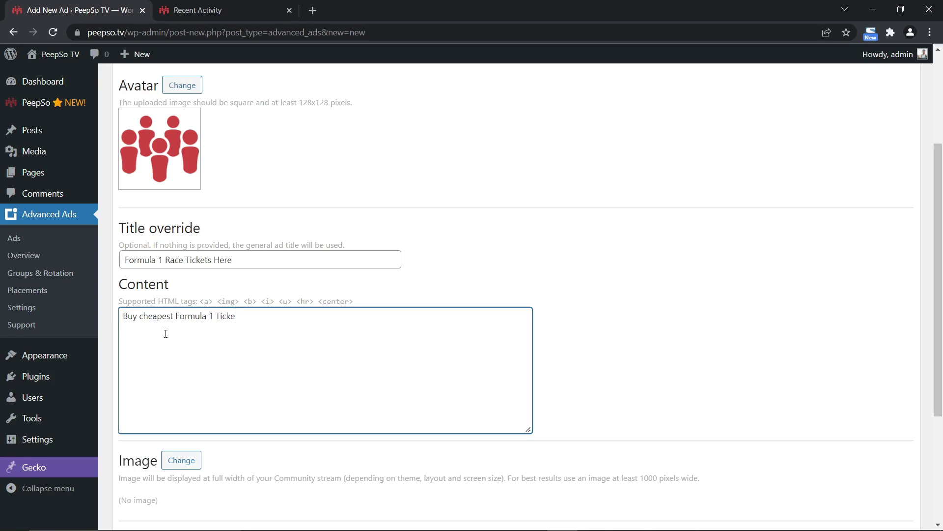
Set the ad's main image to Formula-1-Netflix-scaled.jpg from the media library.
scroll(317, 344, "down", 4)
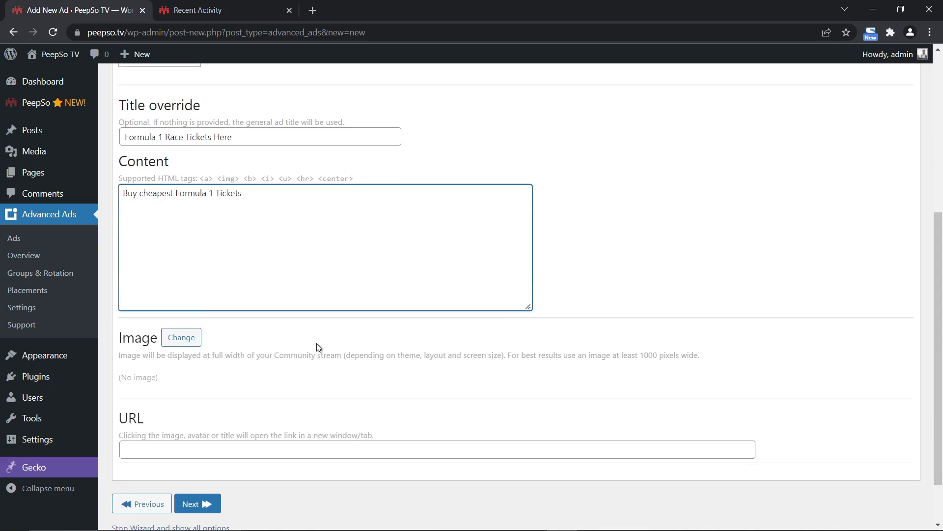
left_click(182, 276)
left_click(60, 206)
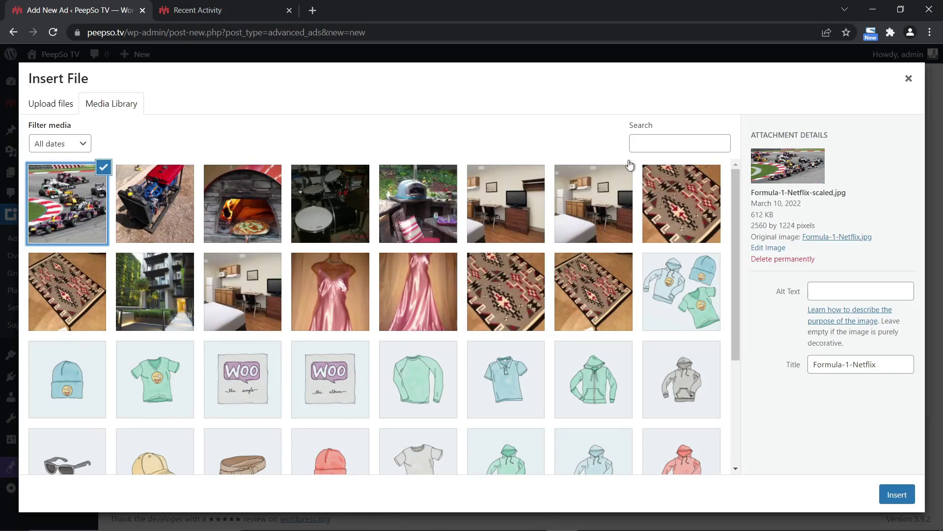
left_click(898, 495)
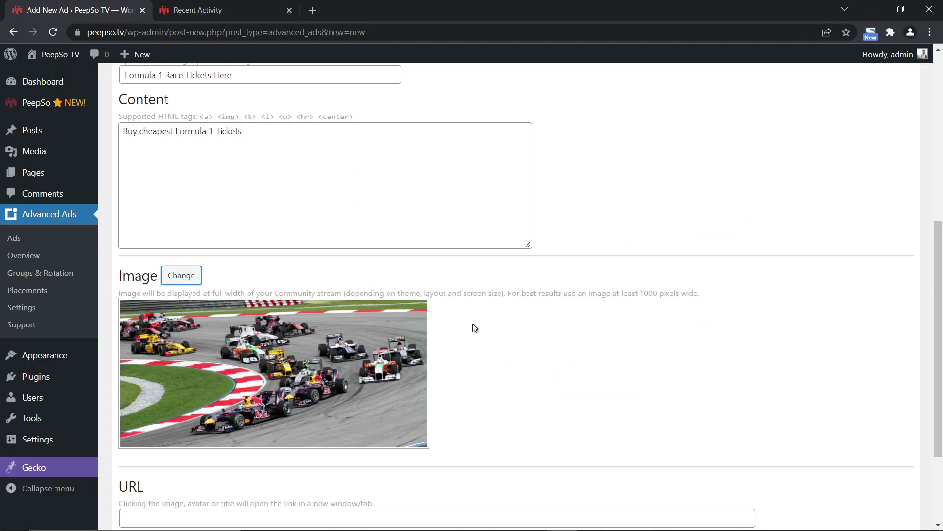
scroll(472, 329, "down", 3)
left_click(144, 386)
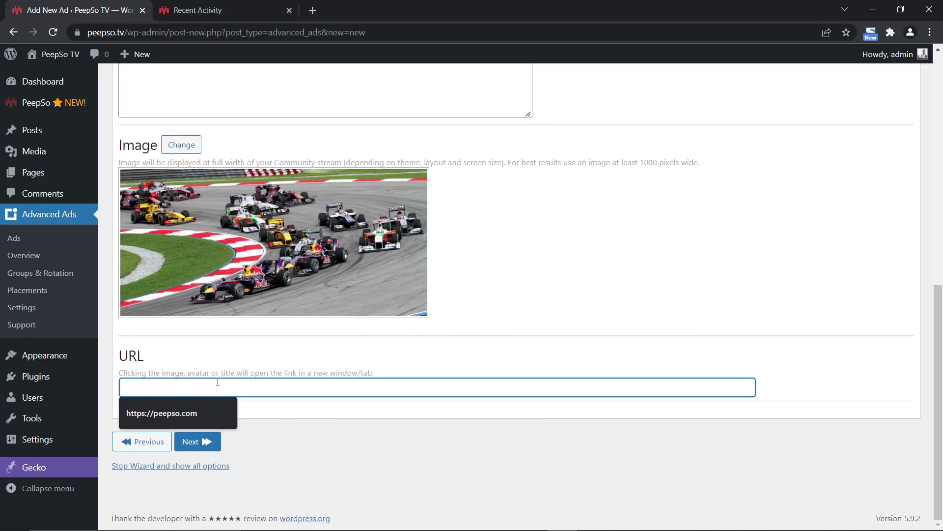
left_click(177, 412)
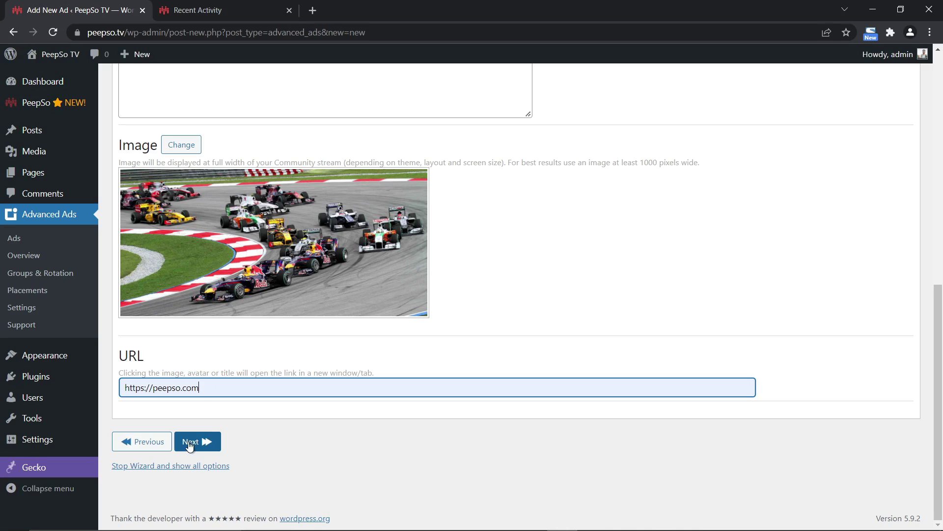
left_click(216, 442)
left_click(201, 442)
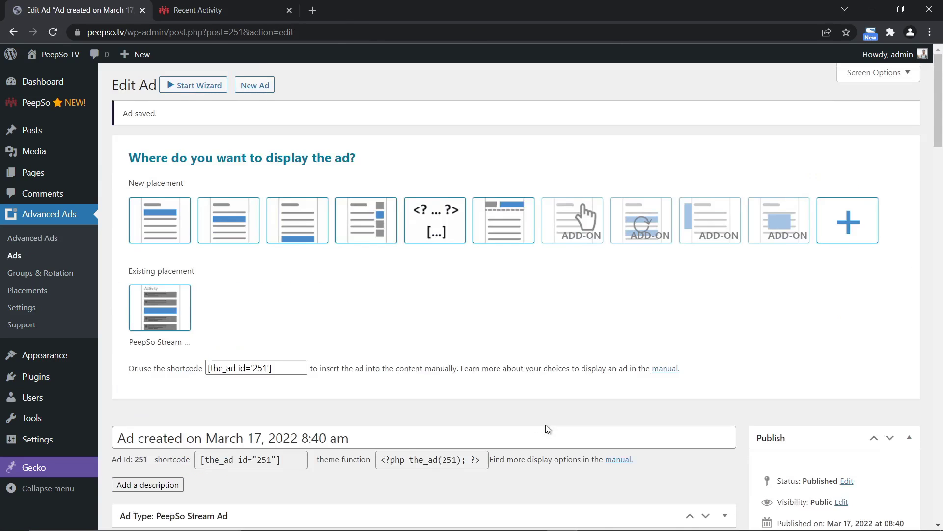
Assign the ad to the PeepSo Stream Ads group and update the ad.
scroll(499, 366, "down", 10)
scroll(477, 352, "down", 1)
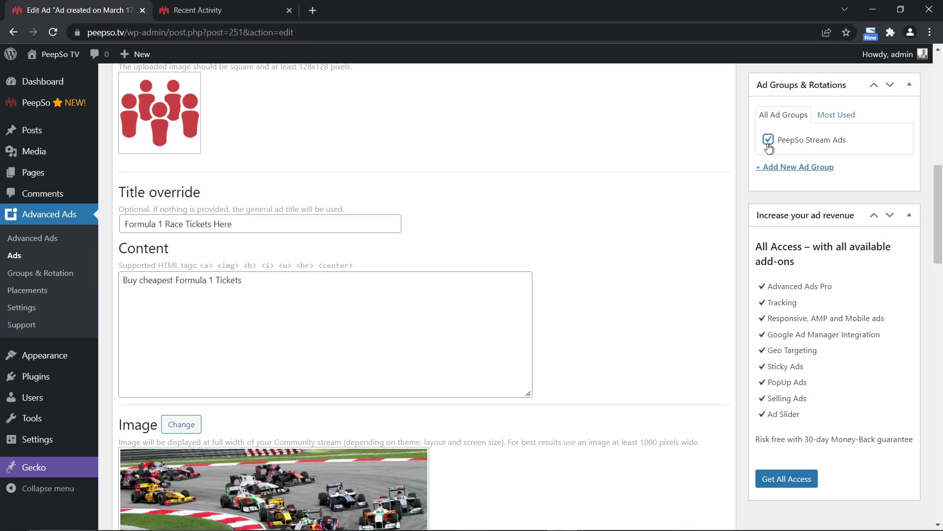
scroll(547, 314, "up", 4)
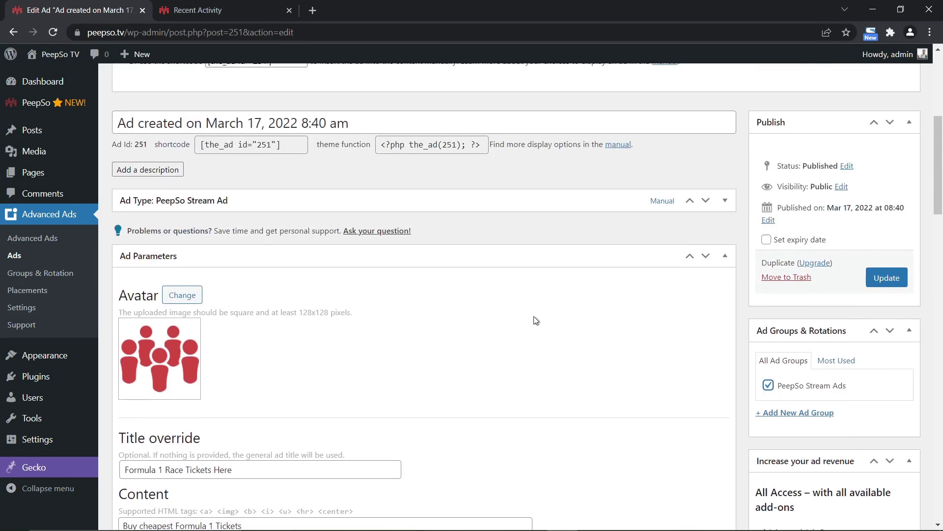
left_click(883, 278)
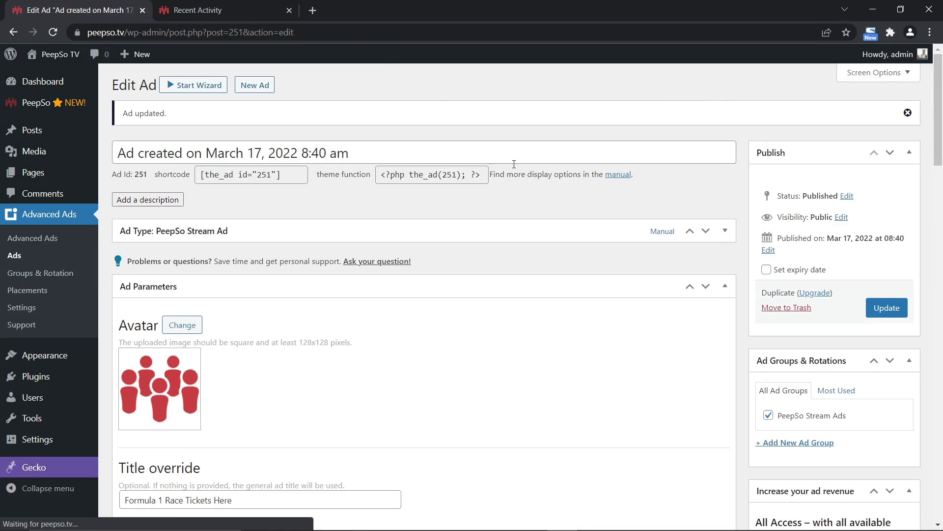
Reload the community activity stream and check how the Formula 1 ad is displayed among the posts.
left_click(190, 11)
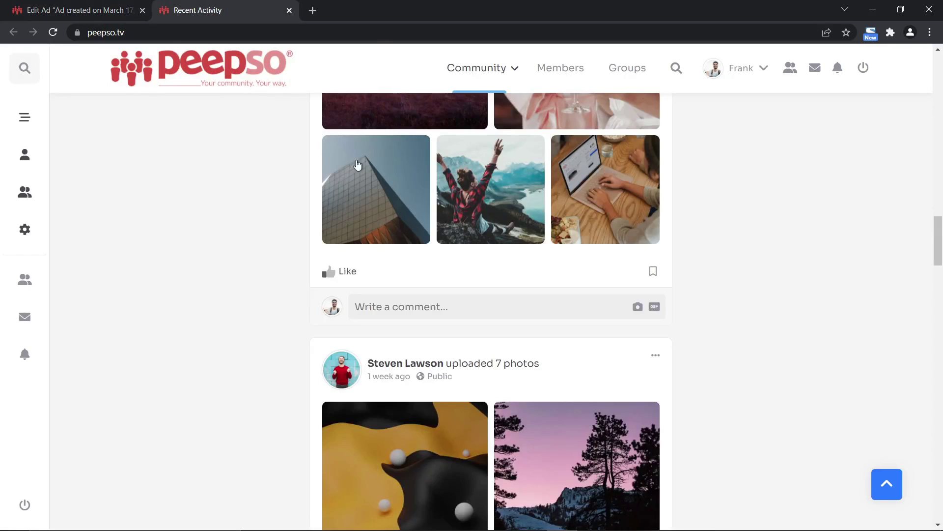
scroll(290, 327, "up", 10)
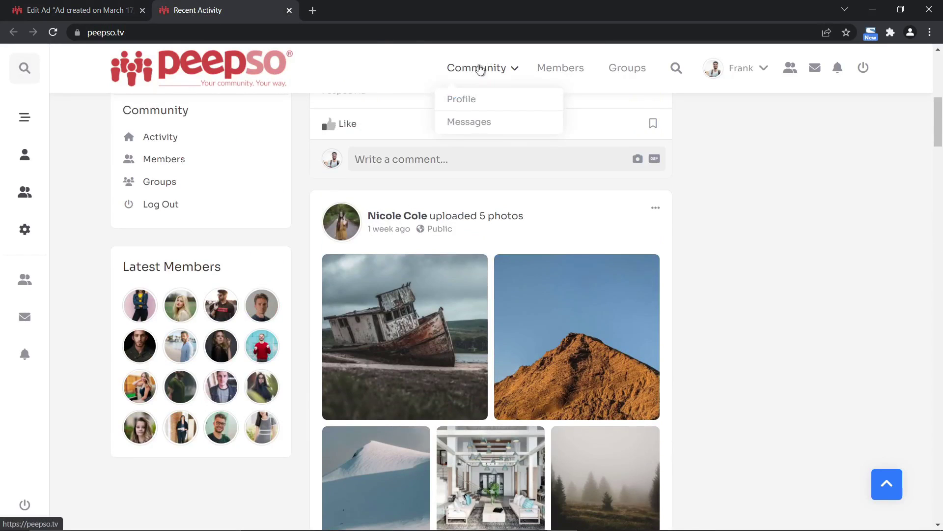
left_click(480, 68)
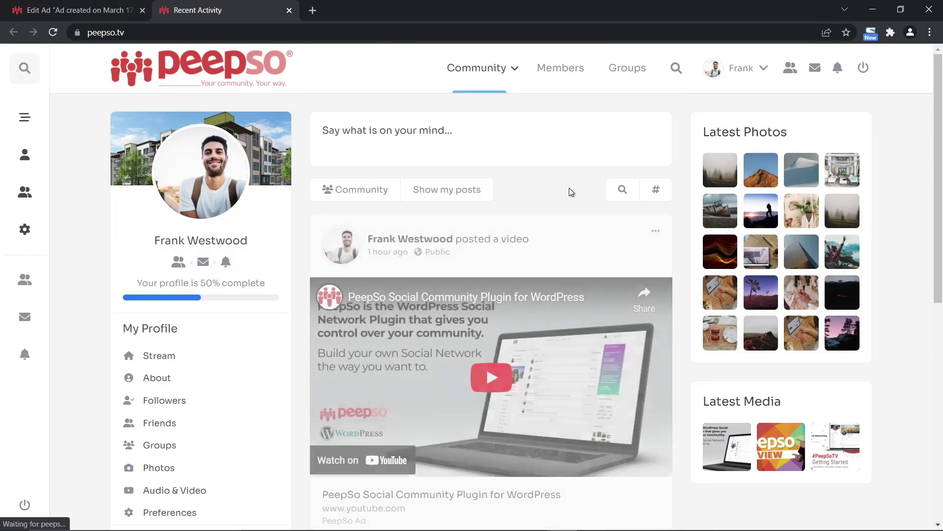
scroll(557, 204, "down", 6)
scroll(560, 210, "down", 4)
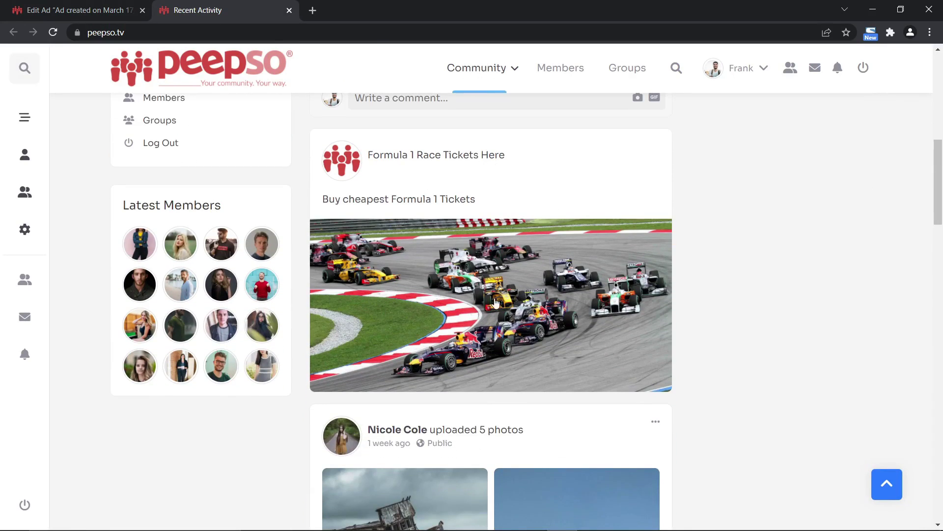
scroll(456, 280, "up", 3)
Review the ad placement and repetition settings in the Advanced Ads section of the PeepSo configuration.
left_click(73, 10)
mouse_move(74, 103)
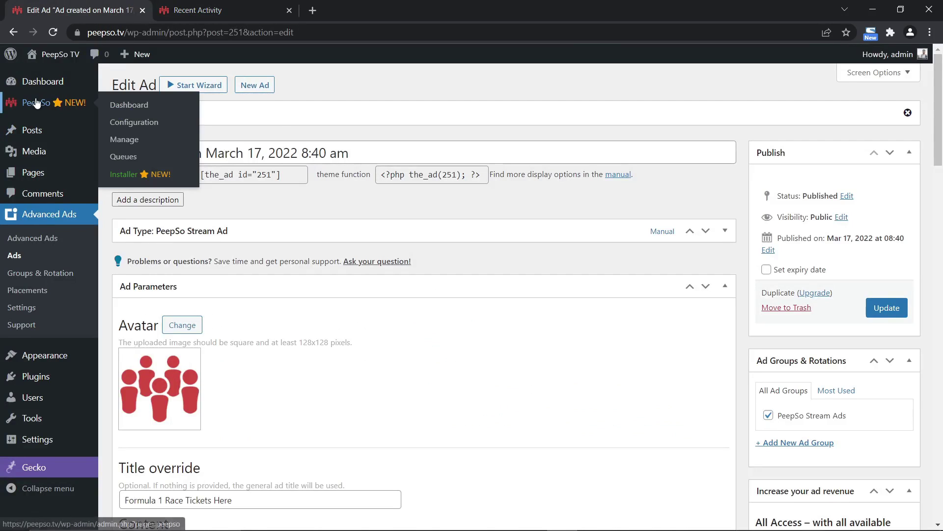
left_click(141, 126)
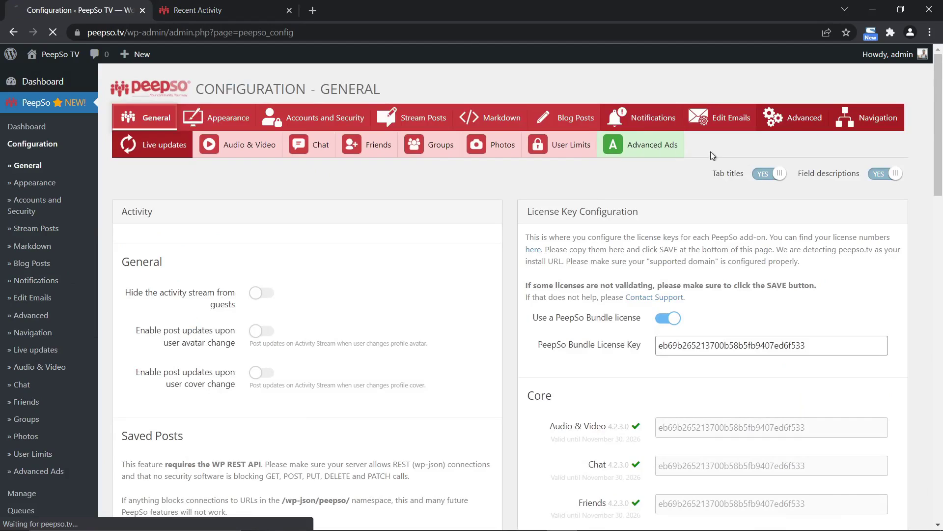
left_click(646, 157)
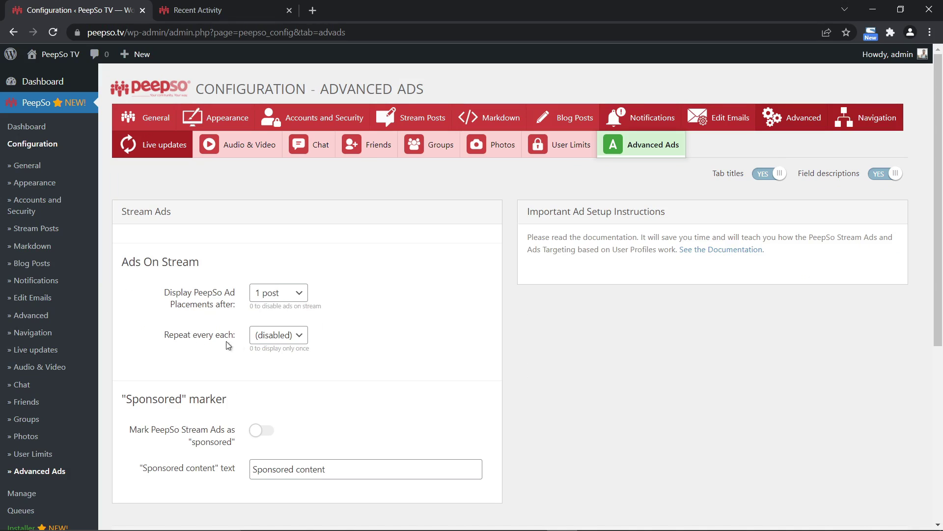
scroll(406, 280, "down", 3)
scroll(407, 280, "up", 3)
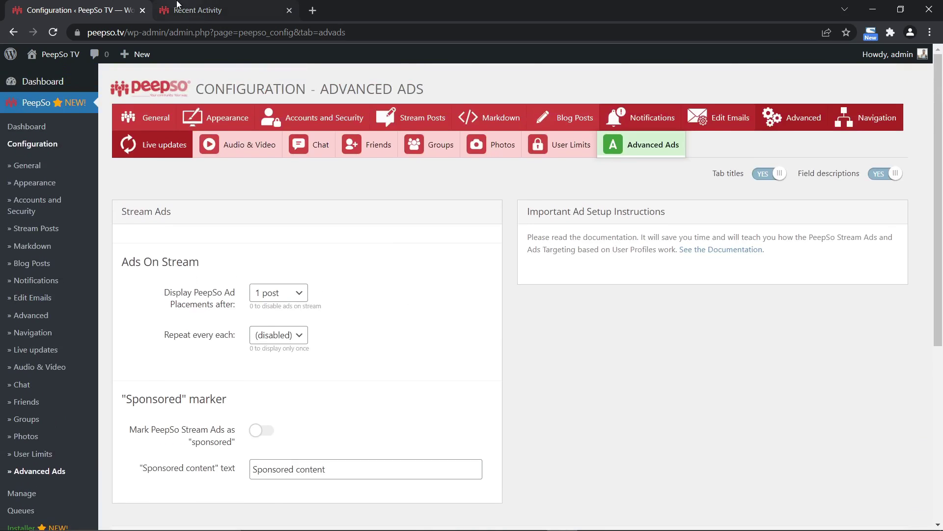
Check the Formula 1 ad's position after the first post in the community activity stream.
left_click(206, 10)
scroll(608, 346, "up", 7)
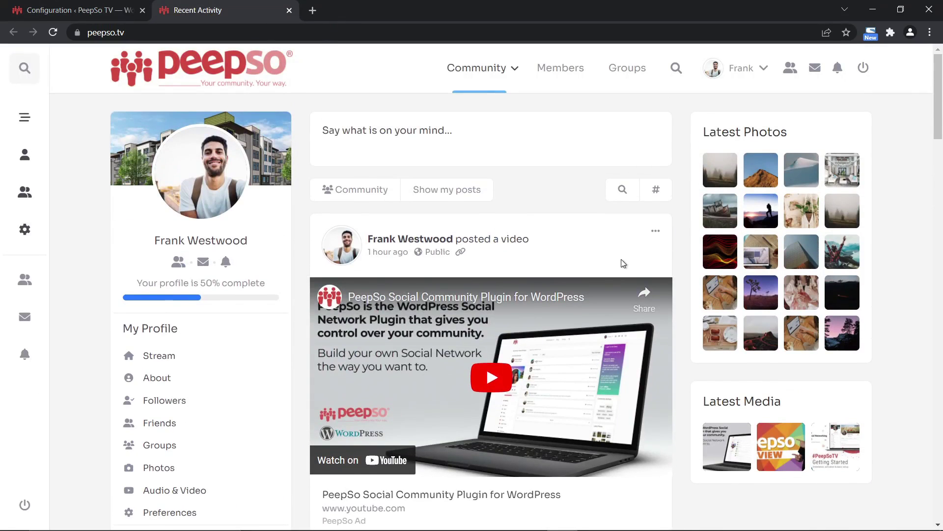
scroll(622, 265, "down", 5)
scroll(572, 347, "down", 2)
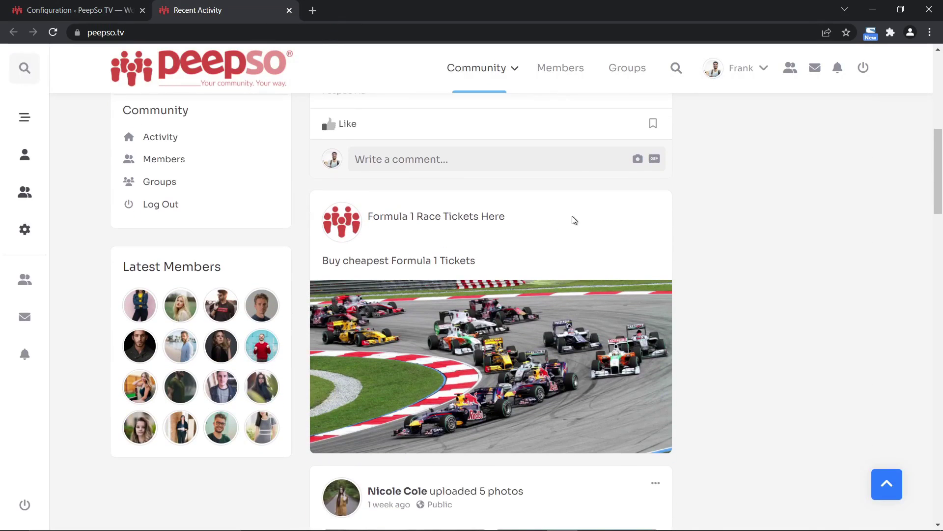
Set PeepSo ad placements to display after 5 posts in the Advanced Ads configuration and save the settings.
scroll(613, 409, "down", 1)
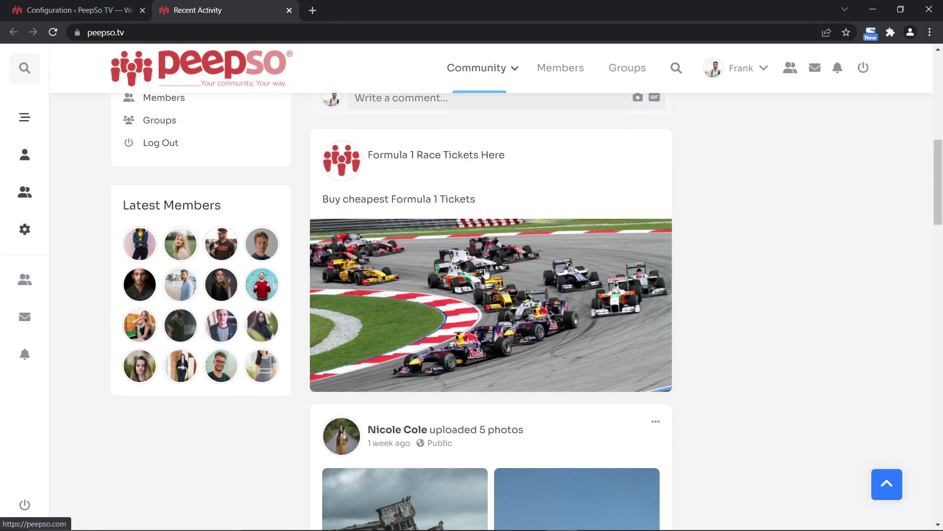
left_click(78, 10)
left_click(299, 293)
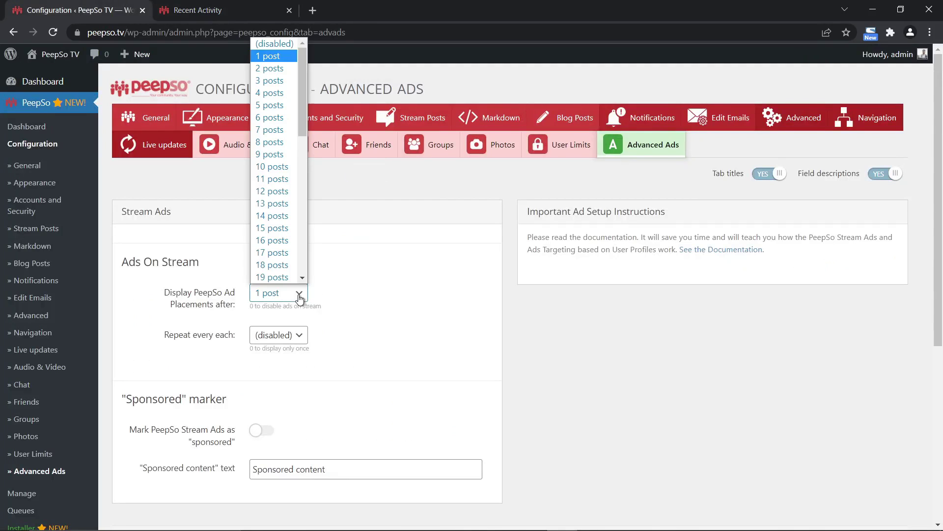
left_click(278, 111)
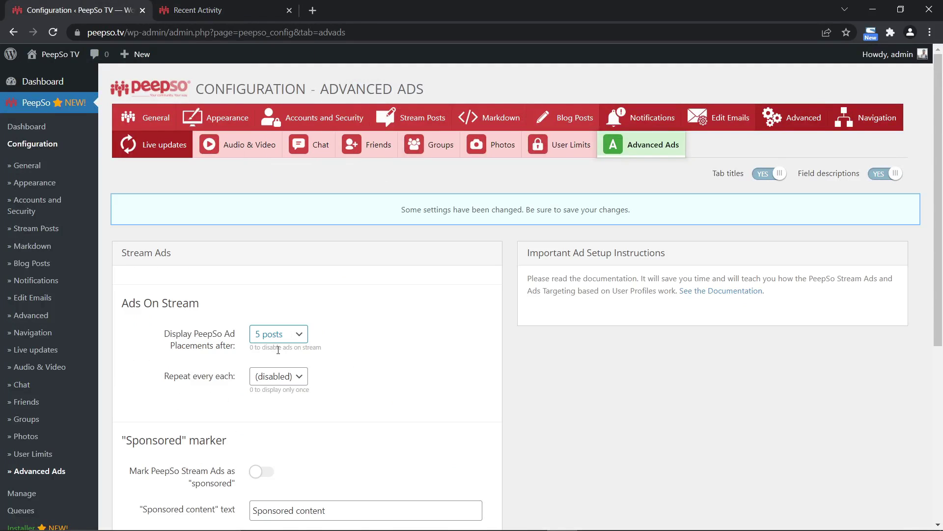
scroll(408, 364, "down", 1)
scroll(408, 365, "down", 5)
left_click(473, 302)
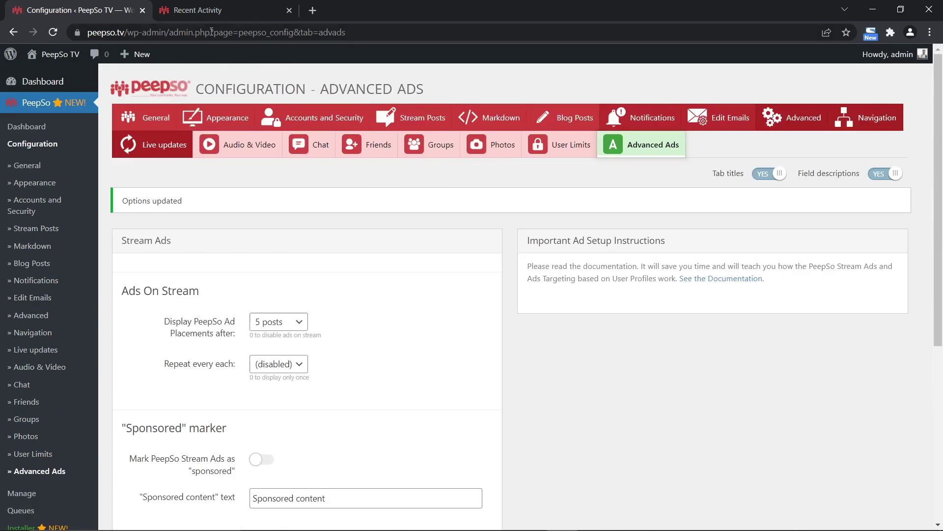
Reload the community activity stream and check where the Formula 1 ad appears among the posts.
left_click(197, 10)
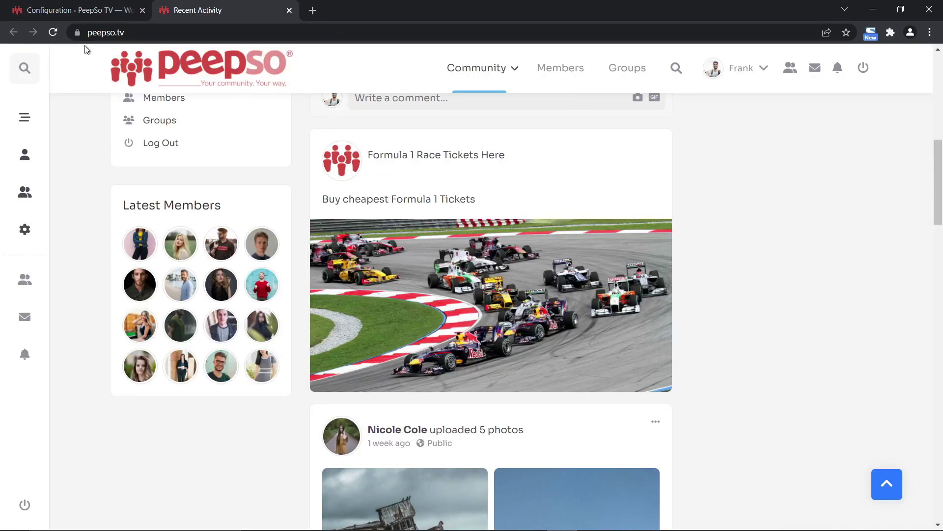
left_click(57, 37)
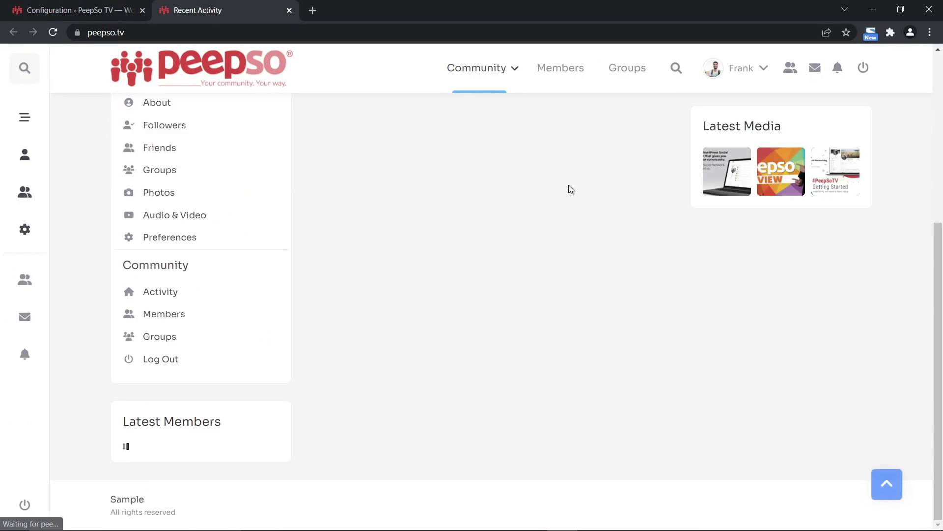
scroll(600, 230, "up", 5)
scroll(577, 187, "down", 2)
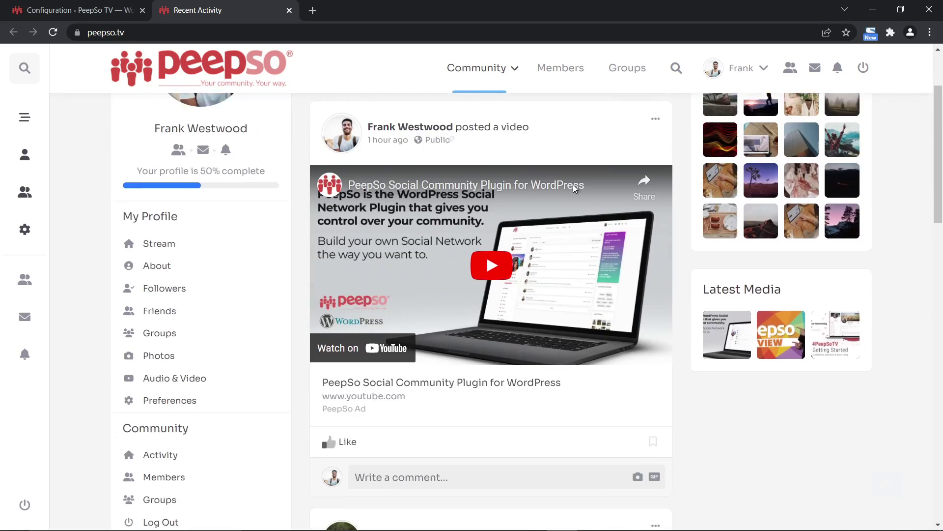
scroll(576, 261, "down", 7)
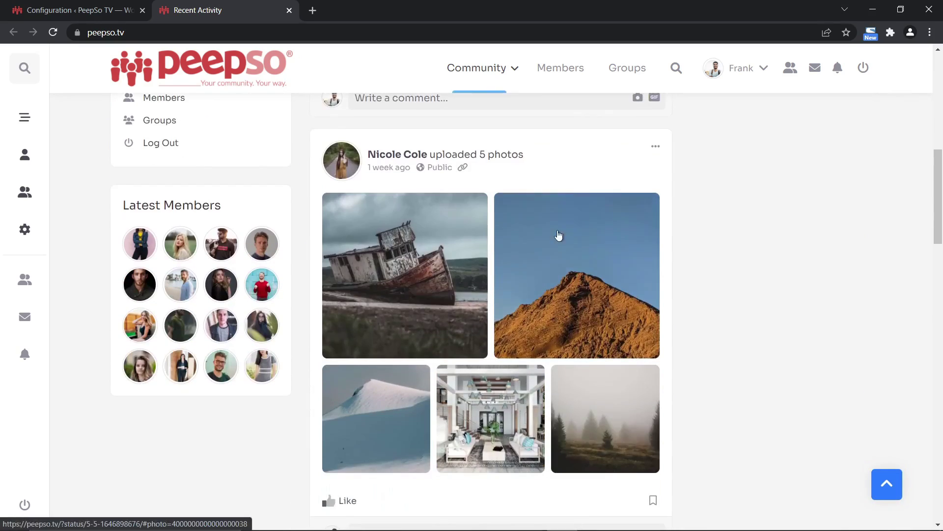
scroll(564, 296, "down", 10)
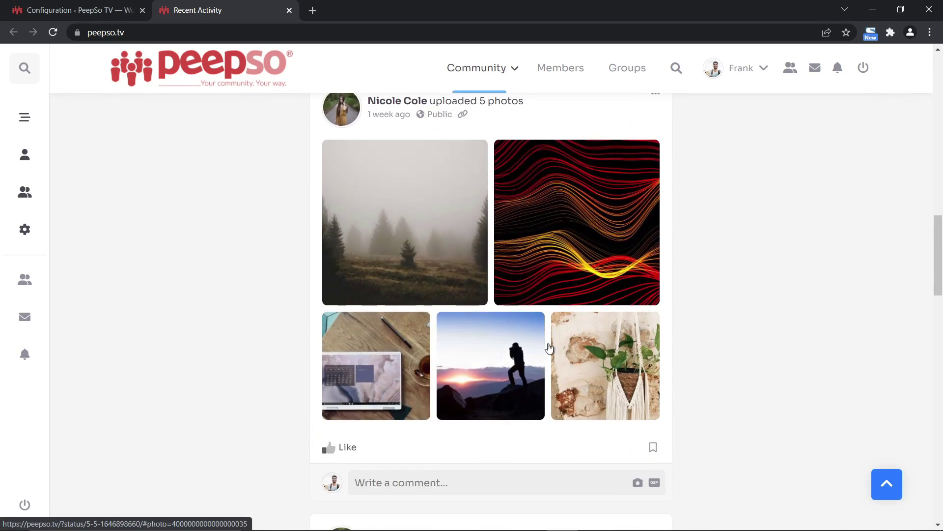
scroll(562, 328, "down", 5)
scroll(562, 328, "down", 11)
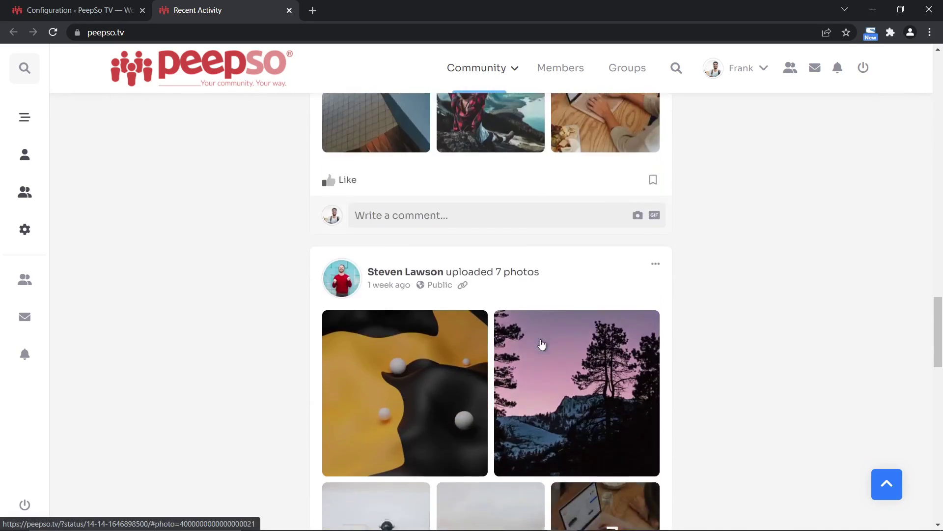
scroll(529, 386, "down", 7)
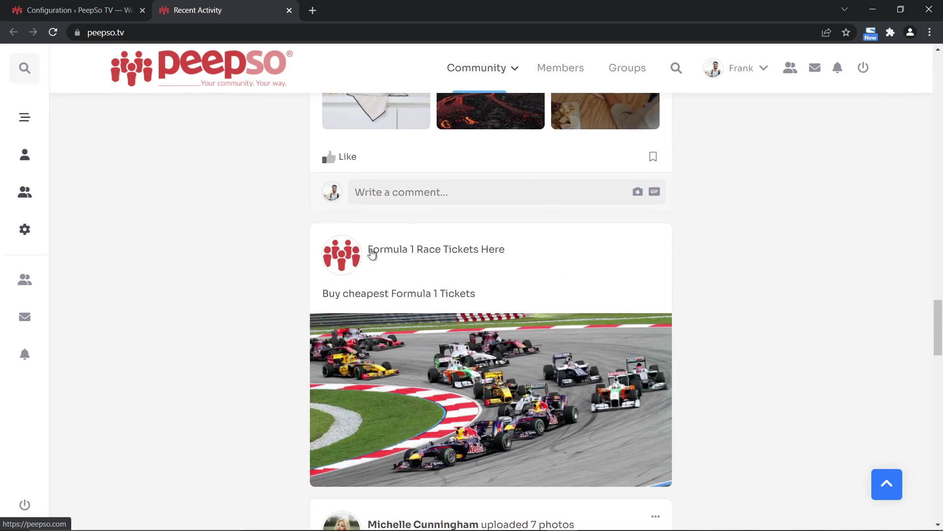
Set the PeepSo ad placements to display after 1 post in the Advanced Ads configuration.
left_click(90, 14)
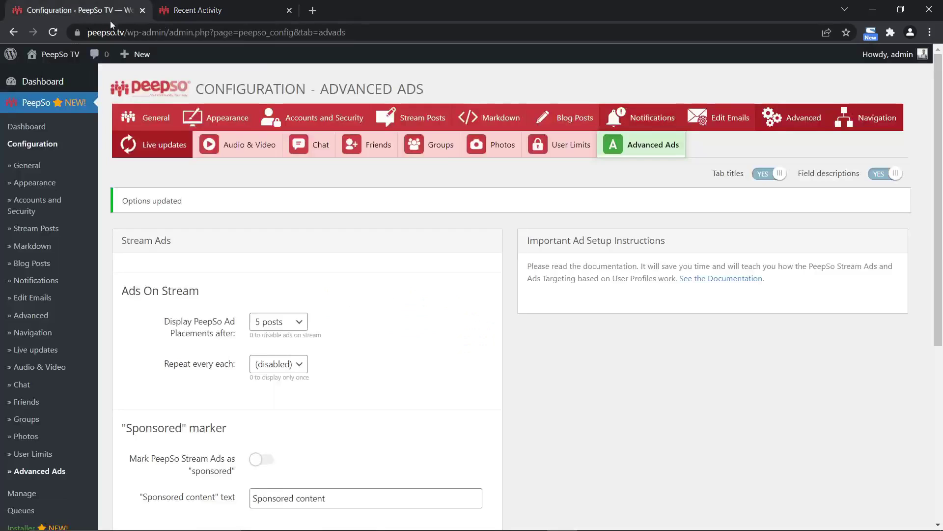
left_click(302, 326)
key("Up")
key("Up")
key("Up")
key("Up")
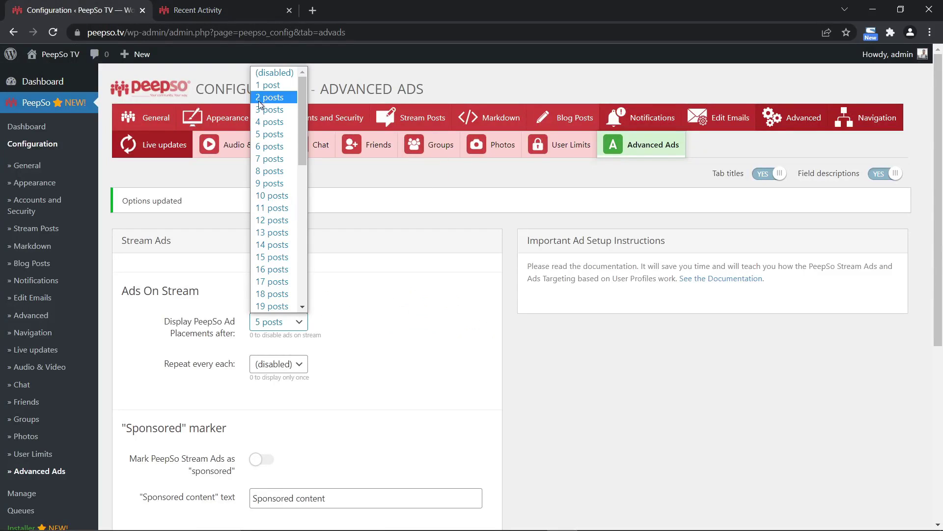
key("Return")
Enable marking PeepSo Stream Ads as "sponsored", keep the "Sponsored content" text, and save the settings.
scroll(463, 346, "down", 4)
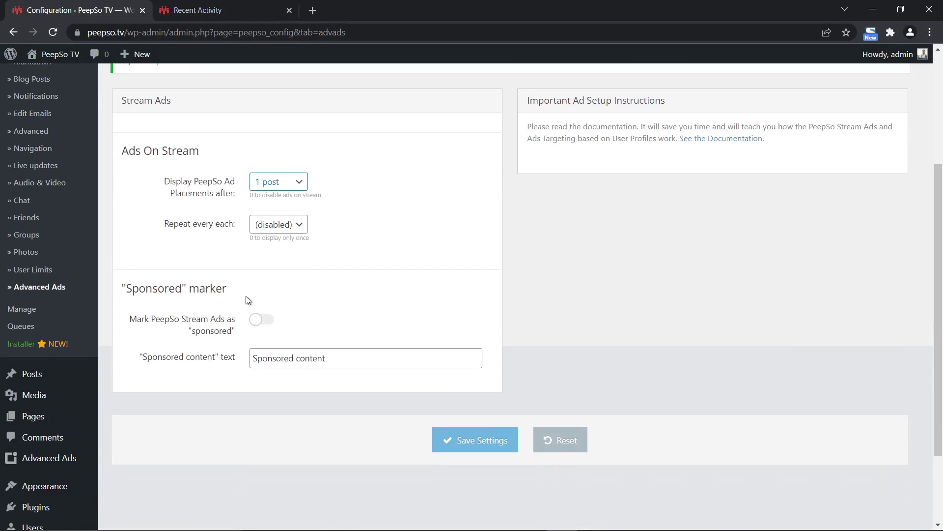
left_click(262, 320)
left_click_drag(326, 358, 252, 359)
left_click(473, 441)
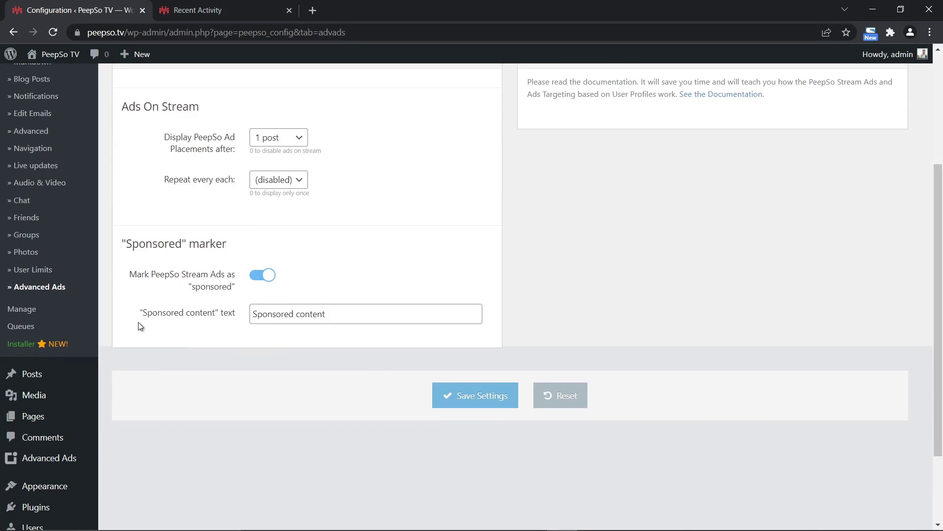
left_click(372, 315)
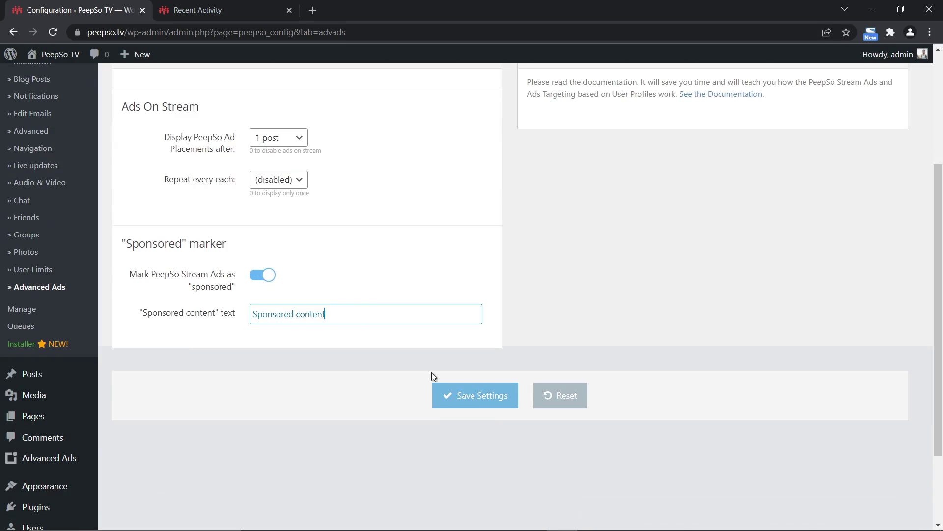
left_click(487, 396)
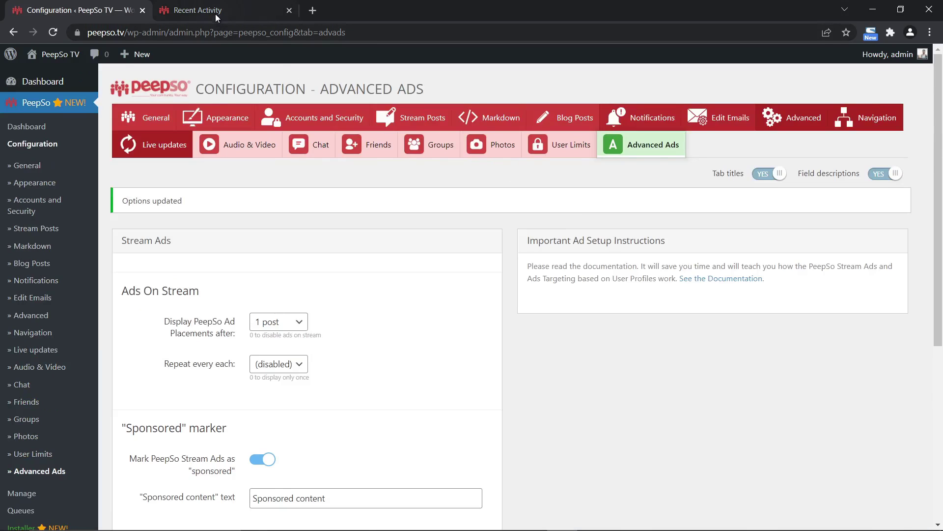
Reload the community activity stream and check the sponsored label under the Formula 1 ad's title.
left_click(215, 12)
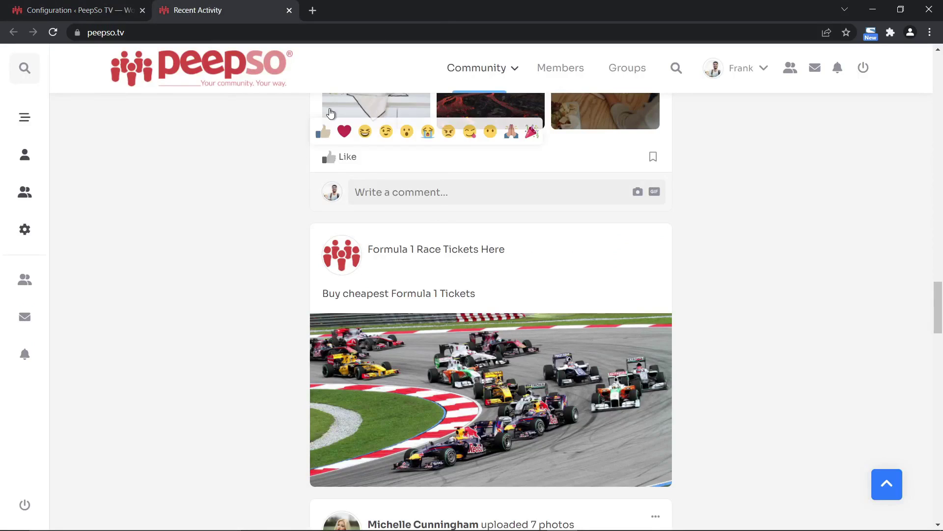
scroll(316, 95, "up", 5)
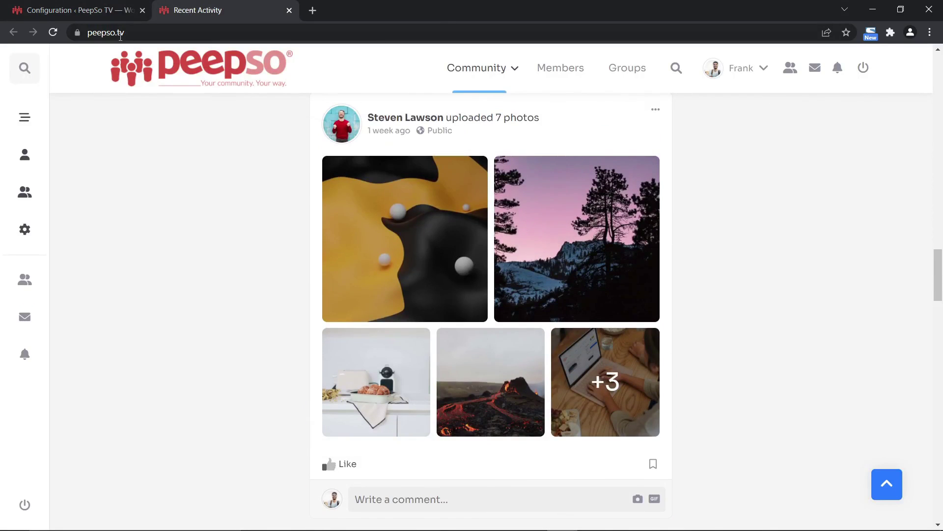
left_click(59, 35)
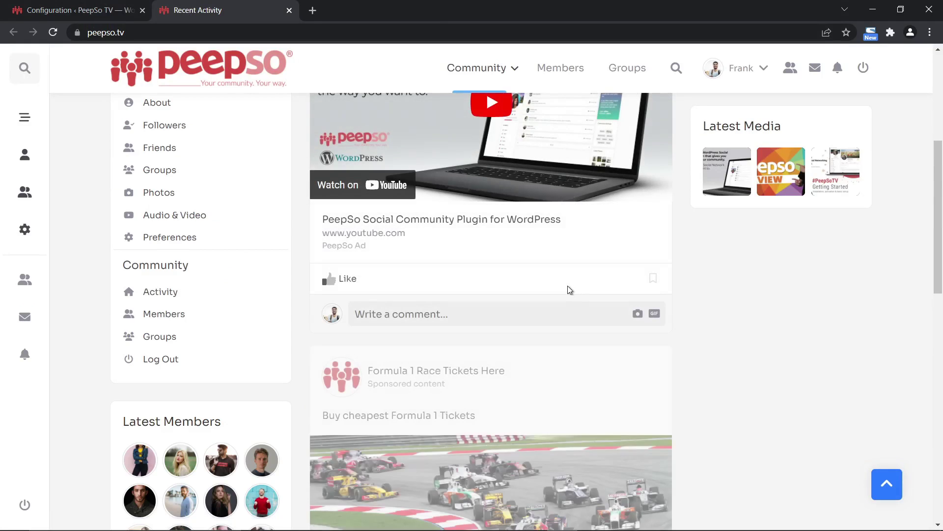
scroll(570, 290, "down", 5)
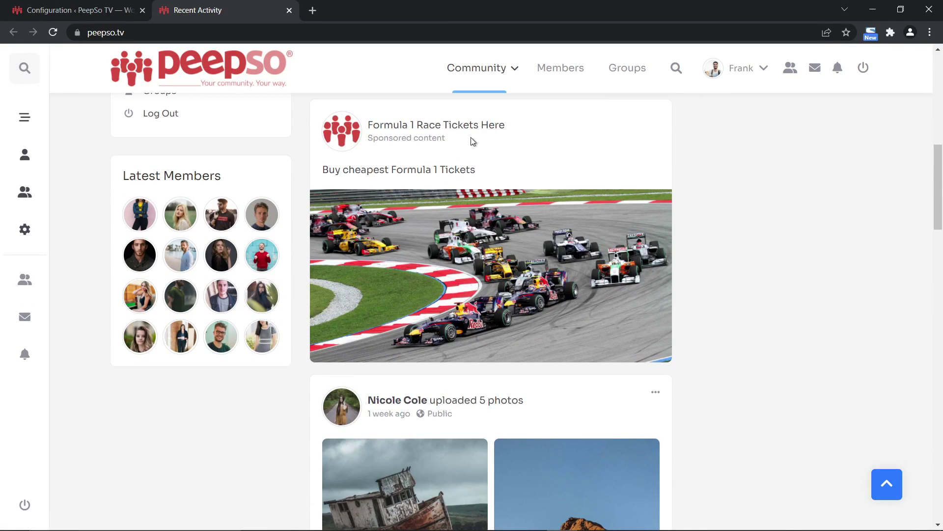
left_click_drag(445, 139, 366, 147)
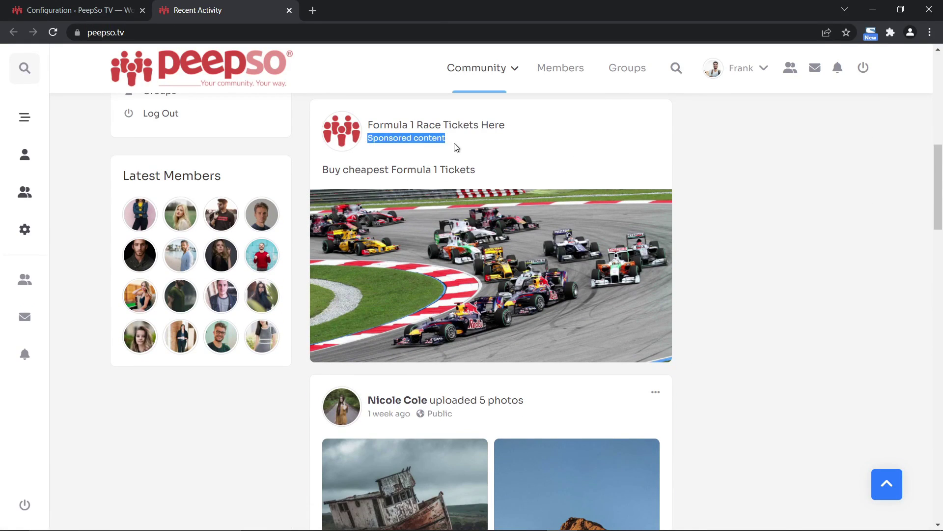
Open the Formula 1 PeepSo Stream ad for editing from the Advanced Ads list of ads.
left_click(74, 10)
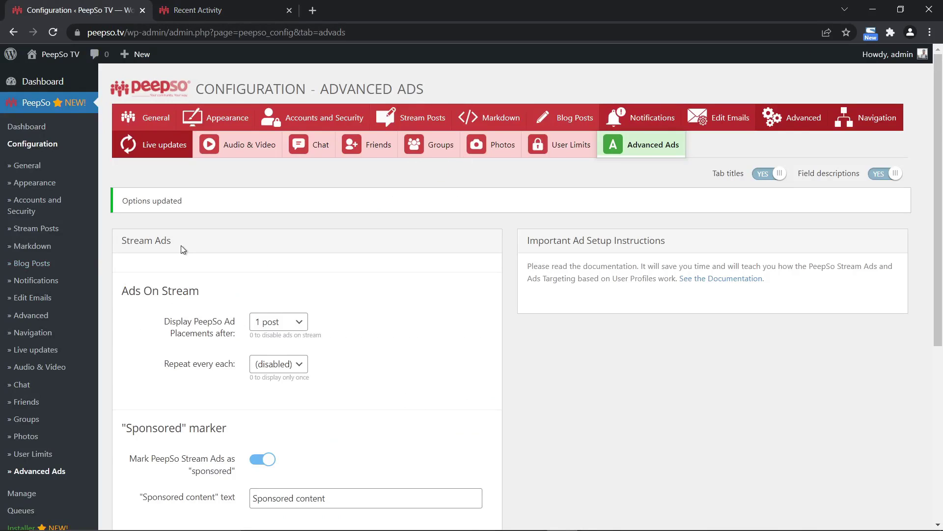
scroll(59, 269, "down", 6)
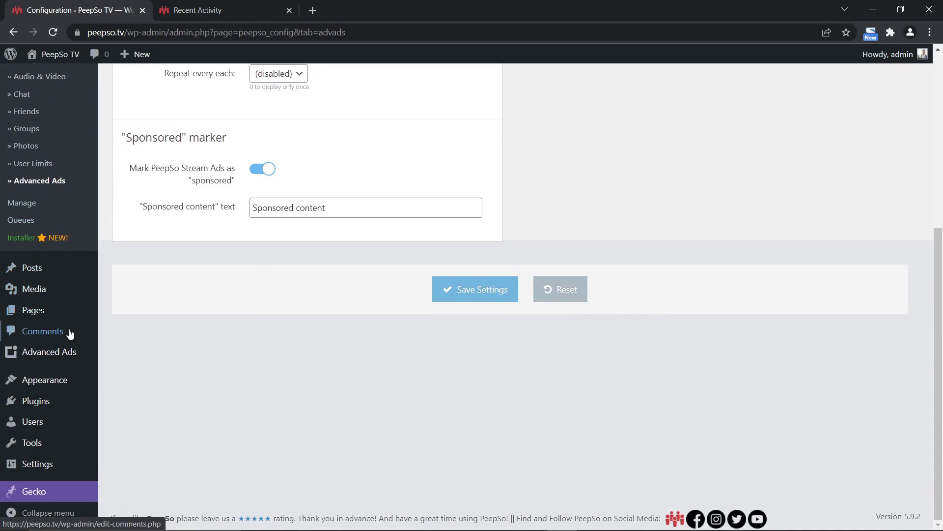
mouse_move(44, 354)
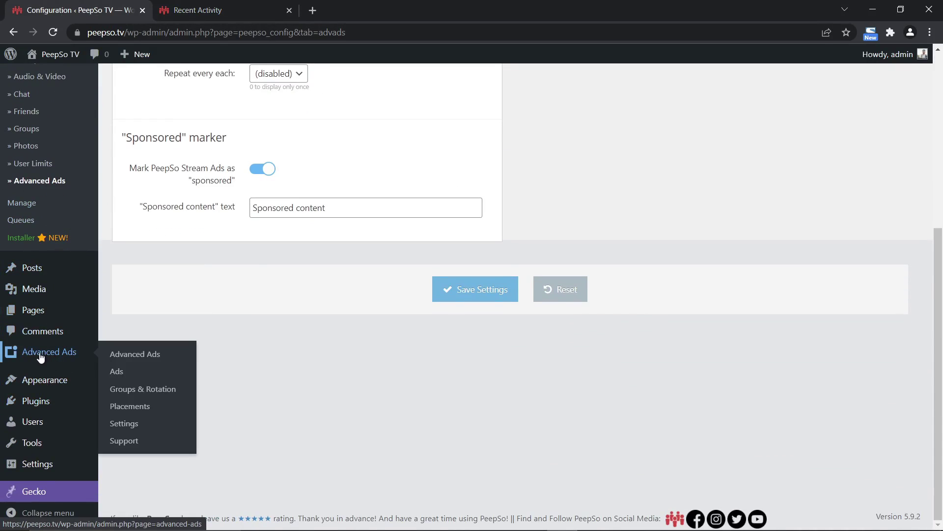
left_click(118, 371)
left_click(146, 262)
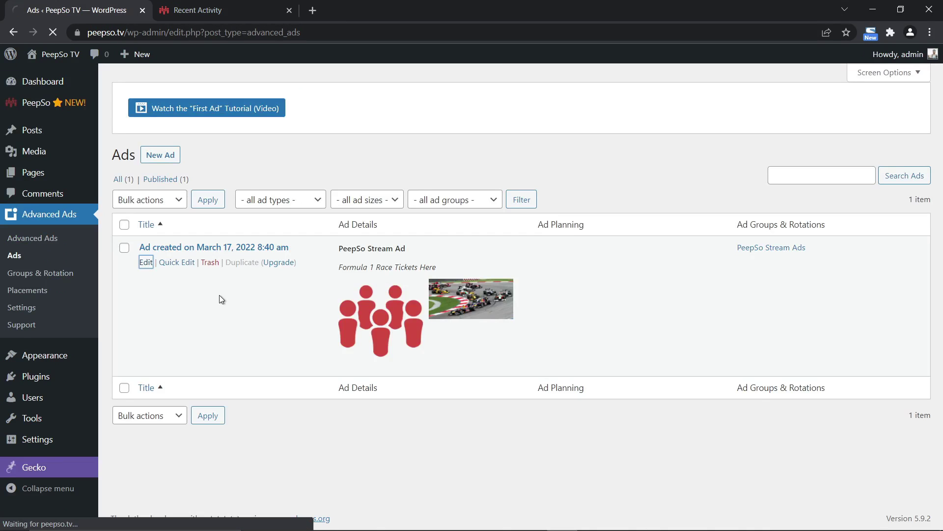
Set the ad's position in the Layout / Output settings to the left-aligned layout and update the ad.
scroll(246, 293, "down", 14)
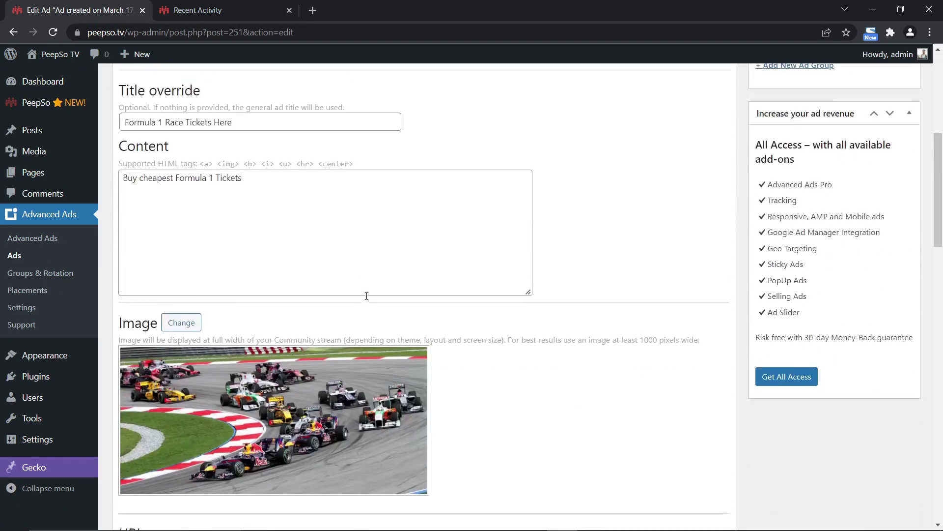
scroll(342, 281, "down", 2)
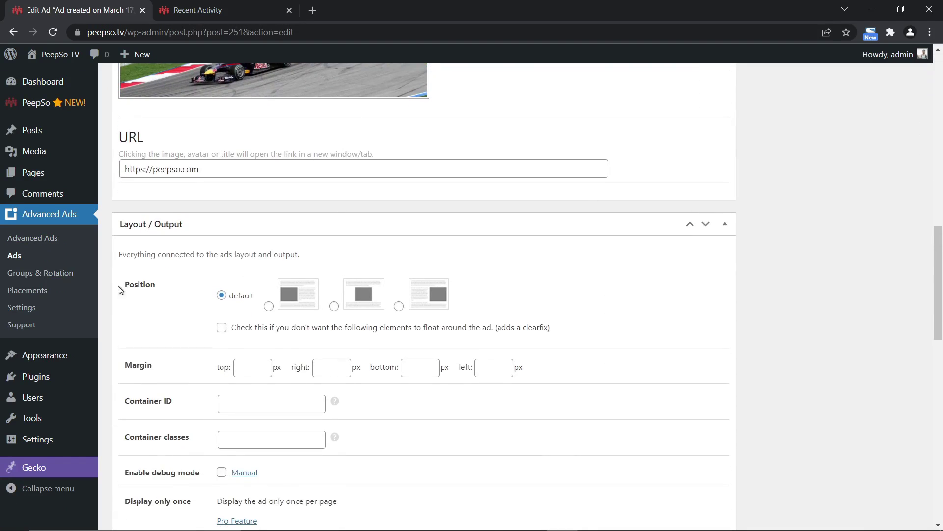
left_click(269, 306)
scroll(777, 330, "down", 15)
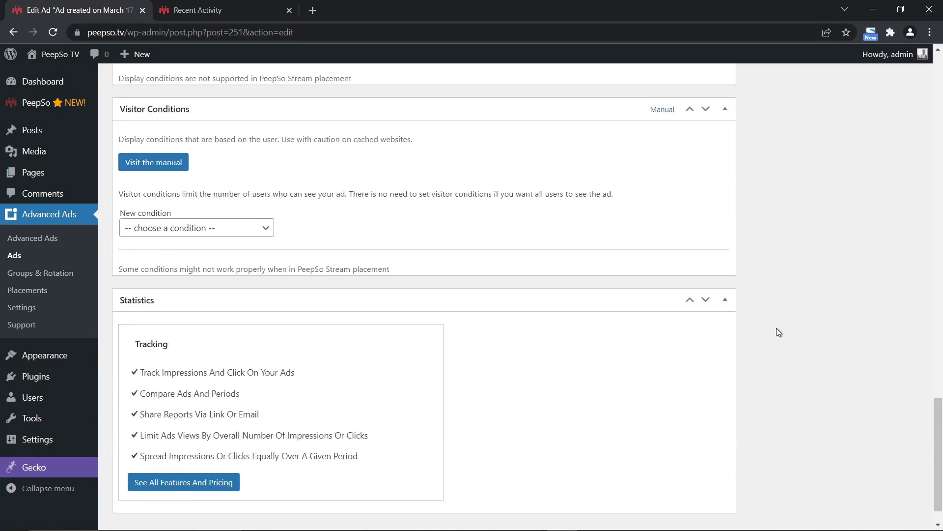
scroll(786, 314, "up", 10)
scroll(805, 301, "up", 8)
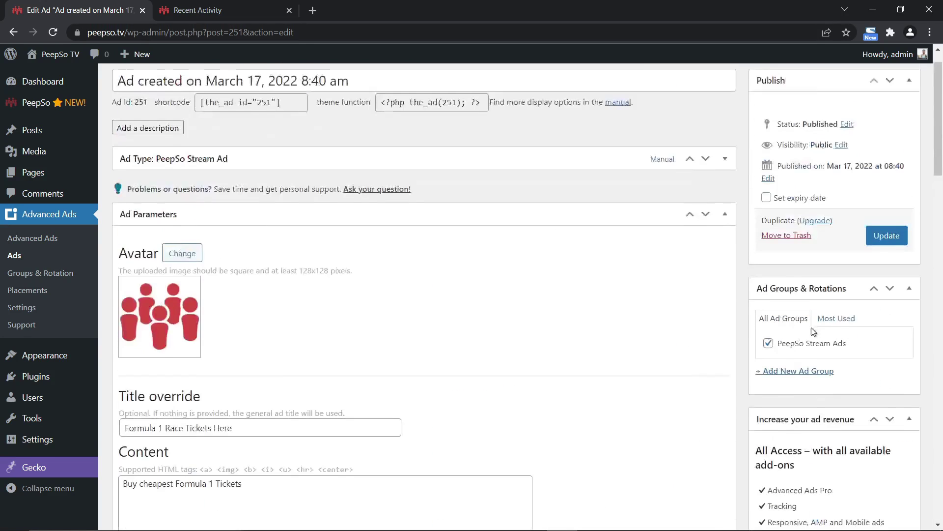
left_click(887, 272)
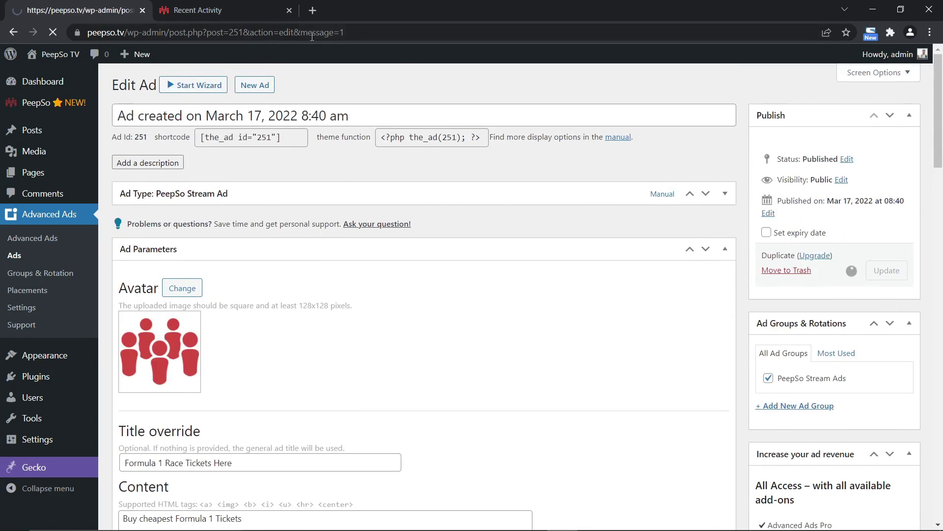
Reload the community activity stream and check the Formula 1 ad's layout with the new position.
left_click(206, 15)
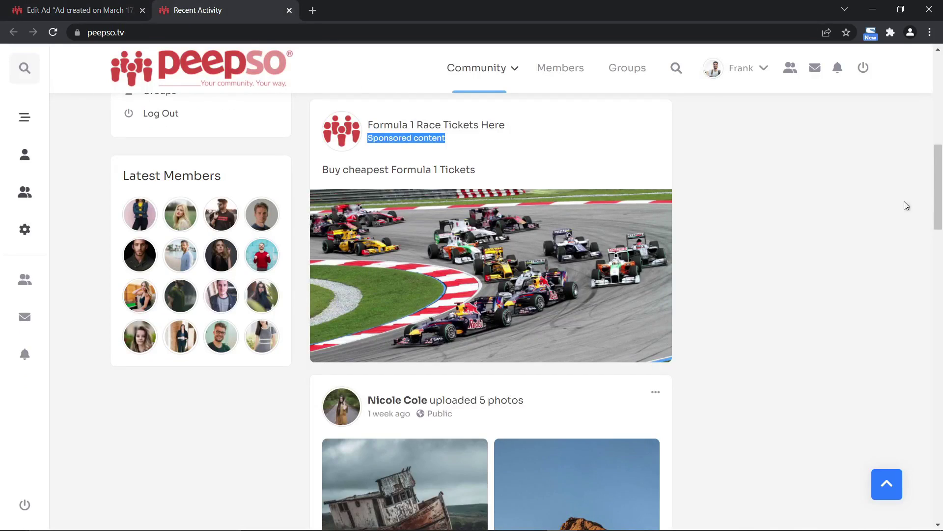
left_click(53, 32)
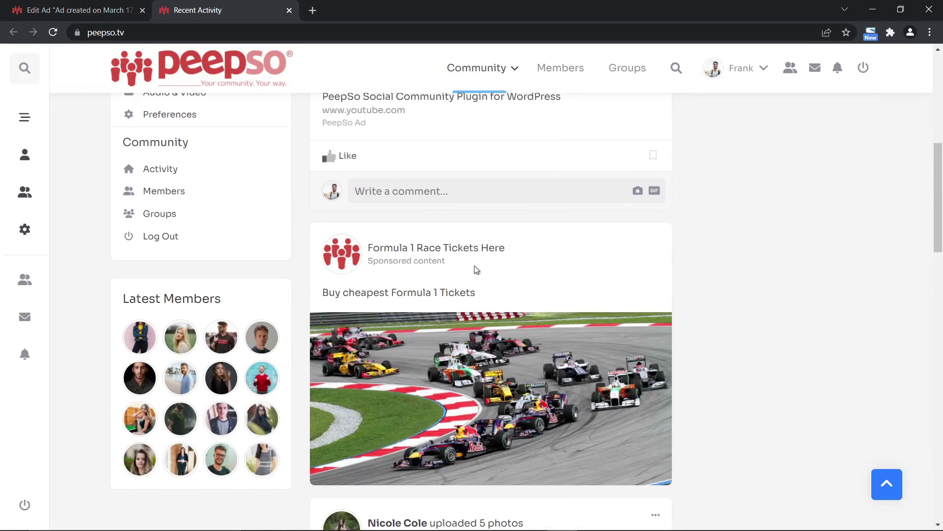
Set the Formula 1 ad's position in the Layout / Output settings to the centered layout and update the ad.
left_click(89, 12)
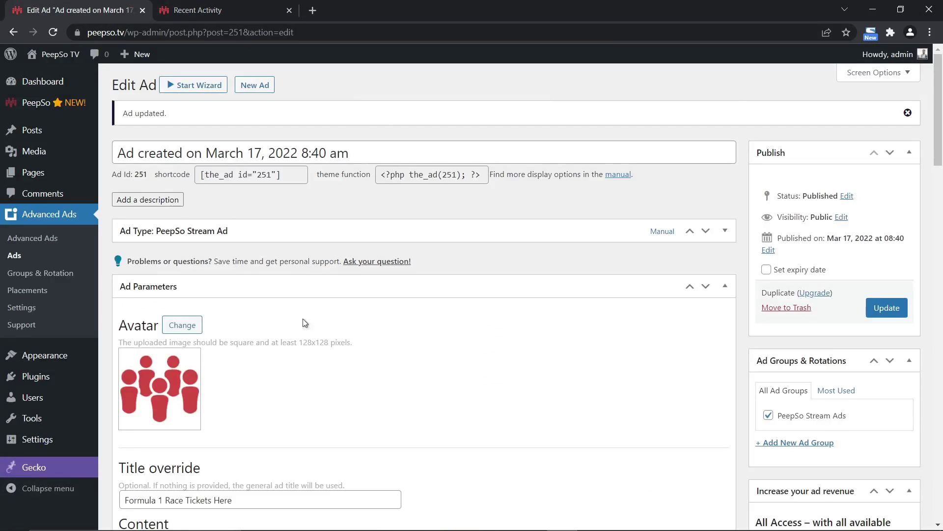
scroll(343, 293, "down", 10)
scroll(345, 292, "down", 1)
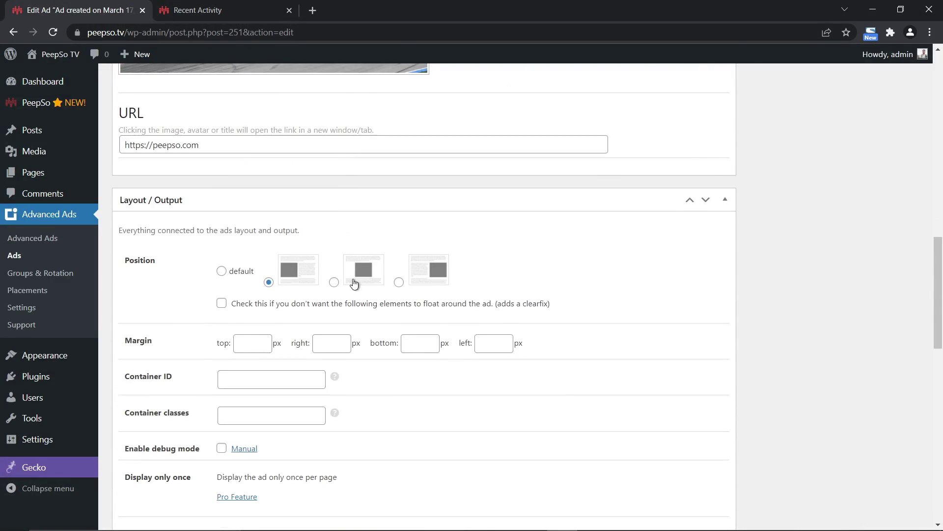
left_click(334, 283)
scroll(739, 310, "down", 11)
scroll(745, 314, "up", 8)
scroll(827, 278, "up", 15)
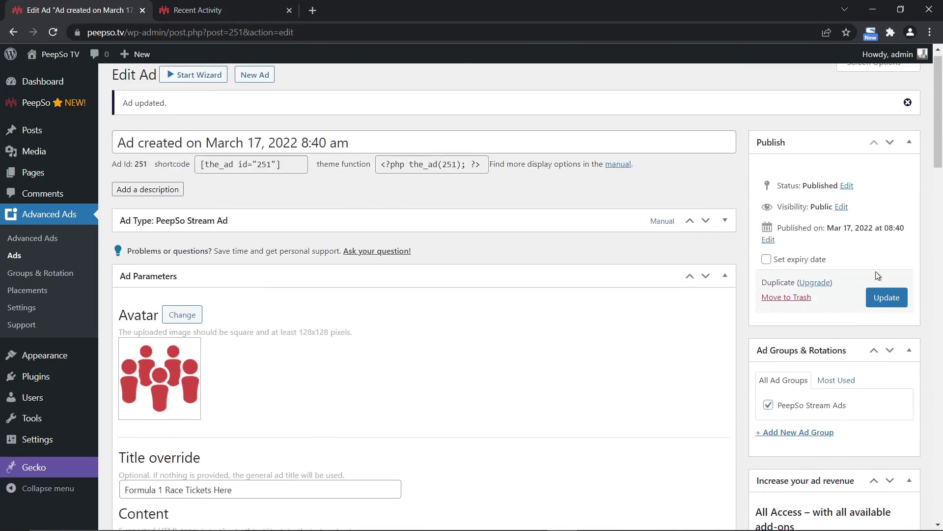
left_click(887, 297)
Reload the community activity stream and check how the Formula 1 ad's title and text are aligned.
left_click(225, 13)
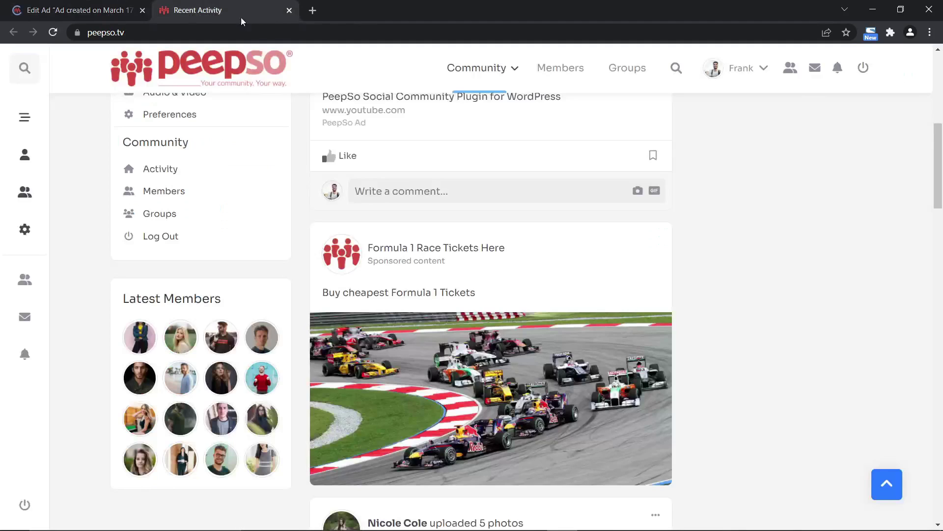
scroll(600, 242, "up", 5)
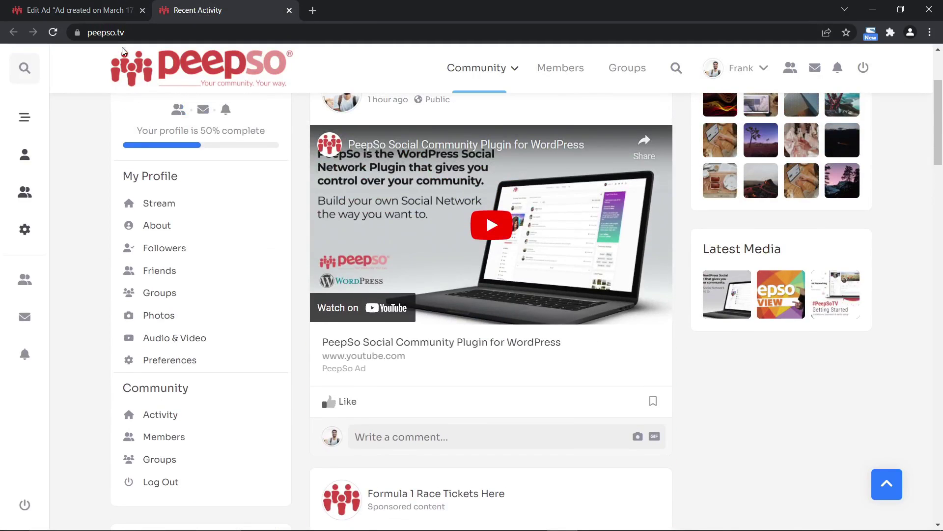
left_click(53, 33)
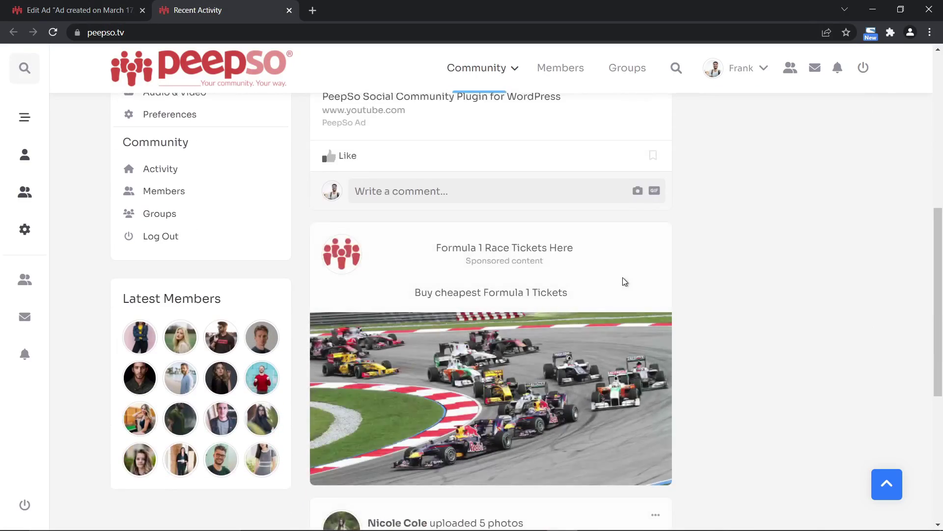
left_click_drag(415, 248, 575, 297)
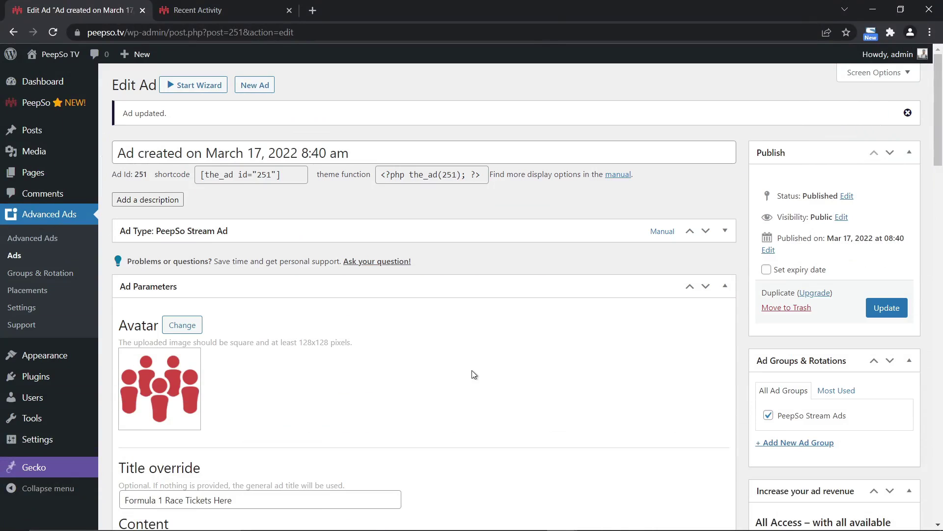
Return the Formula 1 ad's position to default, set its Container ID to ad1, and update the ad.
scroll(474, 360, "down", 12)
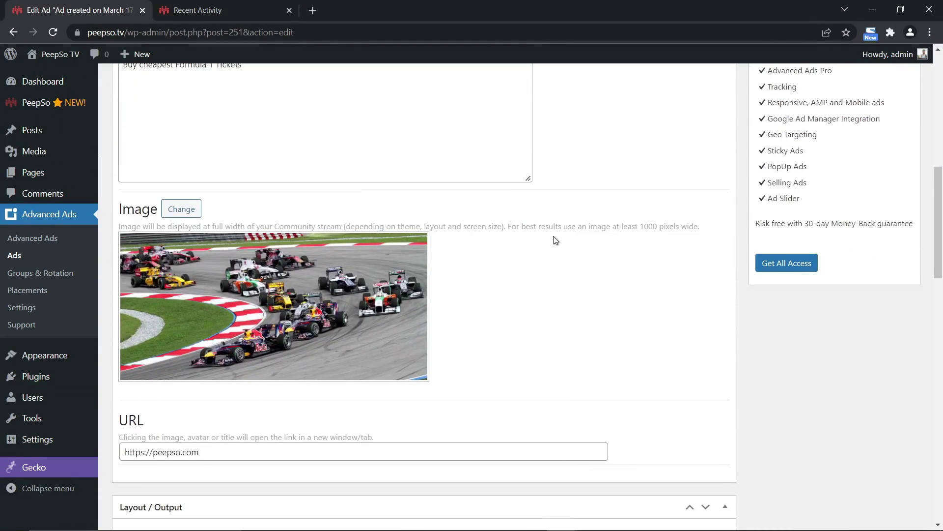
scroll(574, 265, "down", 5)
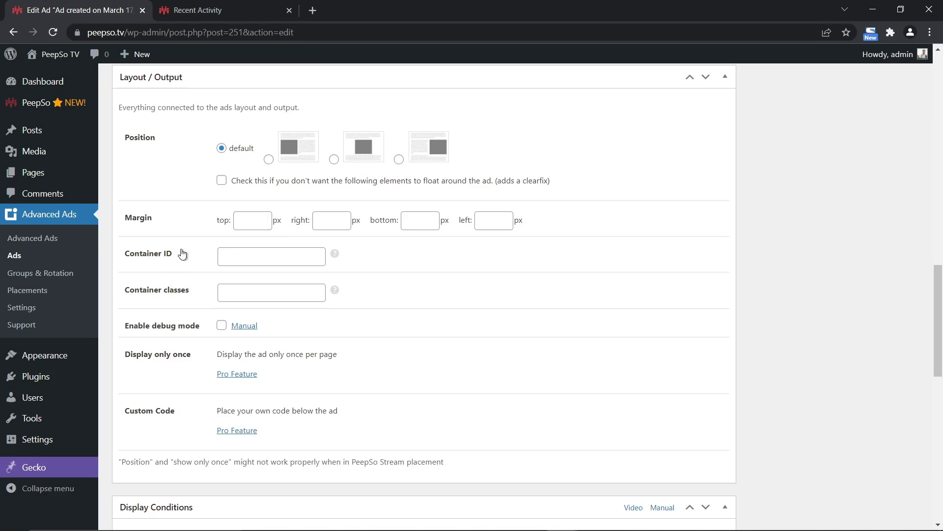
left_click(236, 254)
key("Down")
key("Return")
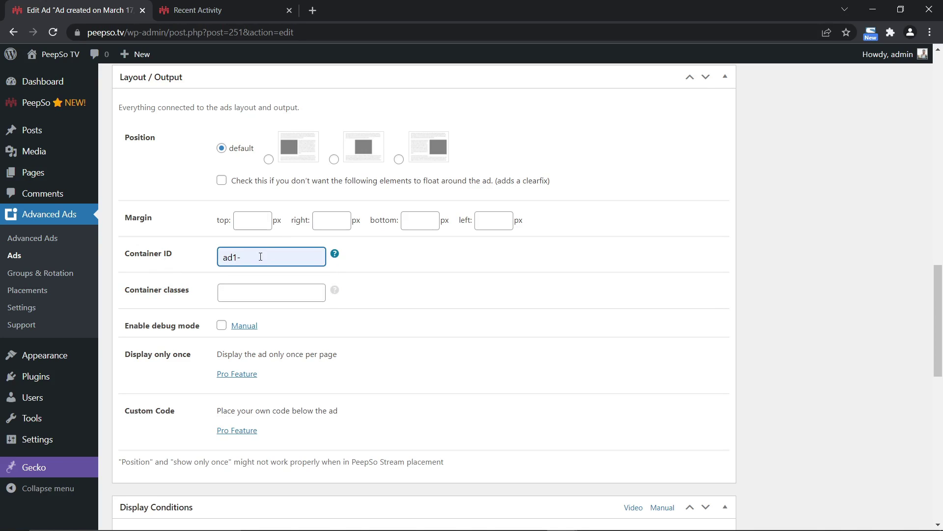
key("BackSpace")
left_click(347, 276)
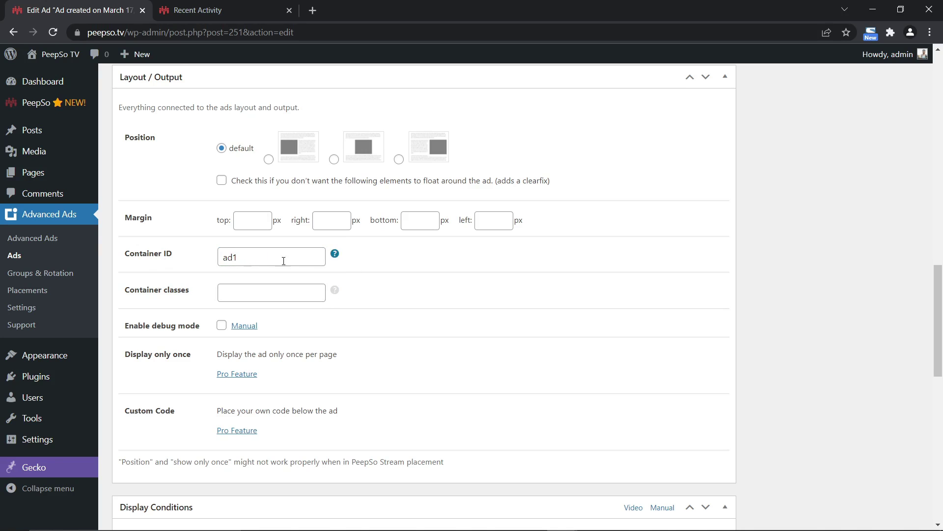
scroll(513, 324, "down", 13)
scroll(725, 323, "up", 20)
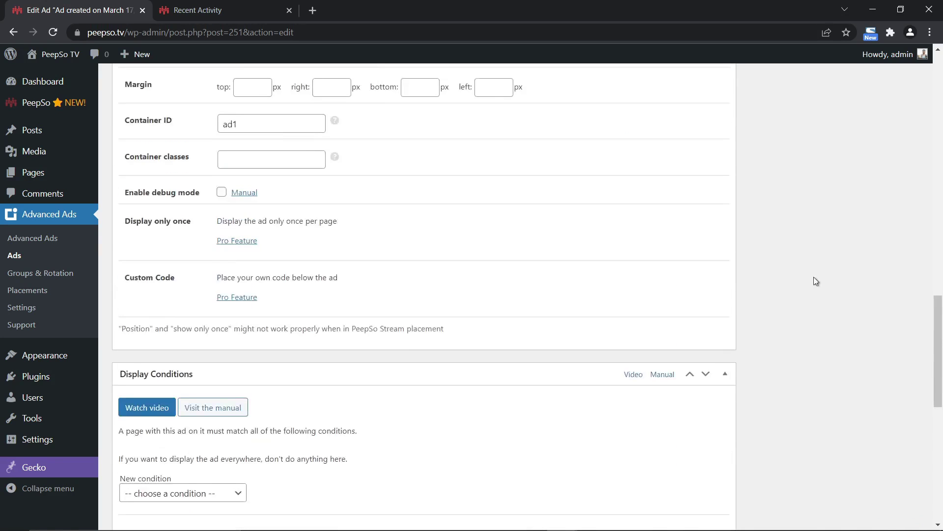
scroll(844, 288, "up", 10)
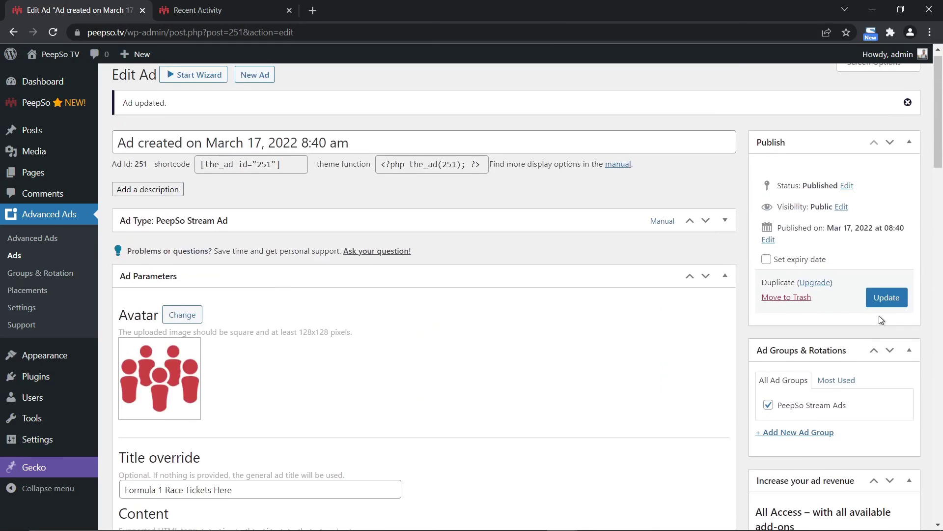
left_click(889, 298)
Reload the community stream and inspect the Formula 1 ad's HTML for the container div with the ID ad1.
left_click(212, 10)
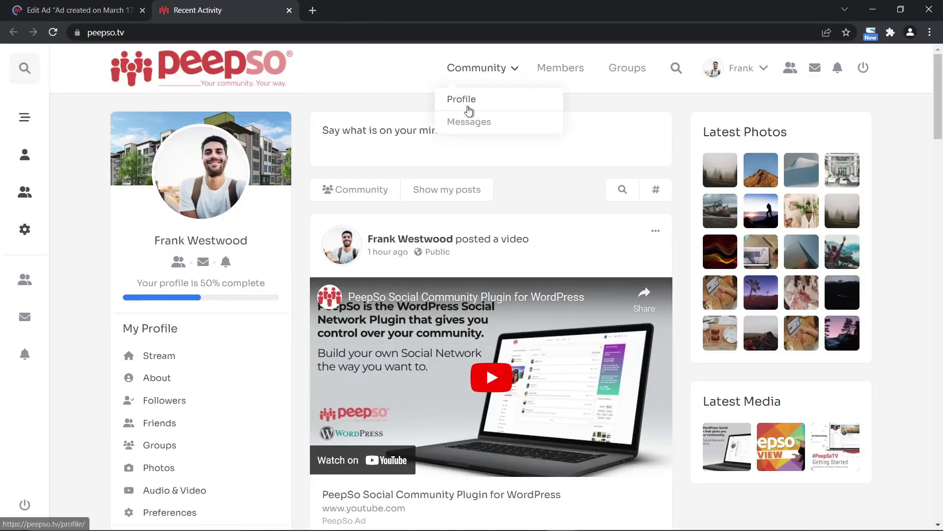
left_click(142, 58)
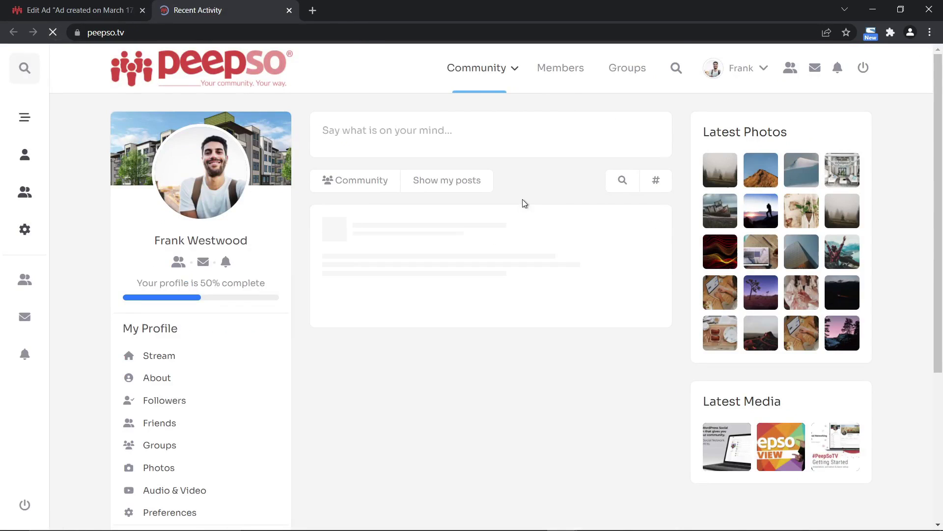
scroll(561, 232, "down", 10)
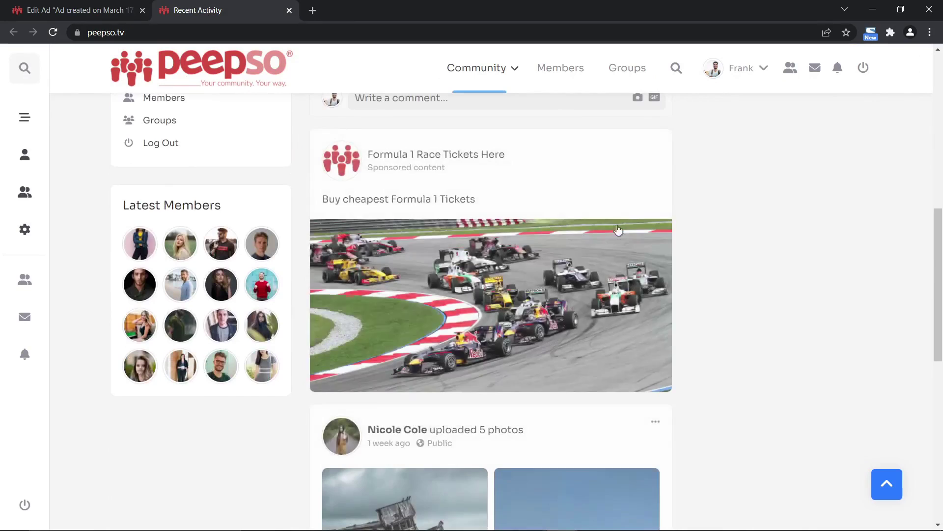
right_click(614, 142)
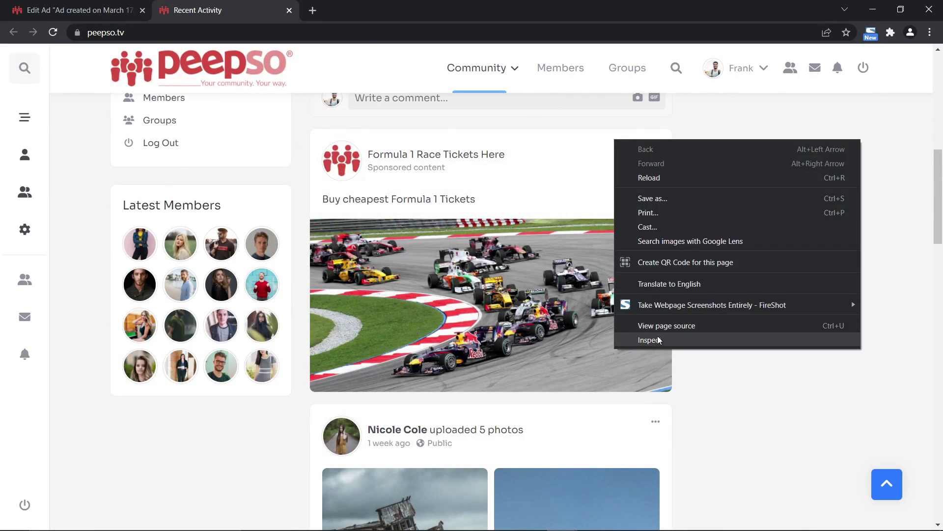
key("Escape")
key("ctrl+shift+i")
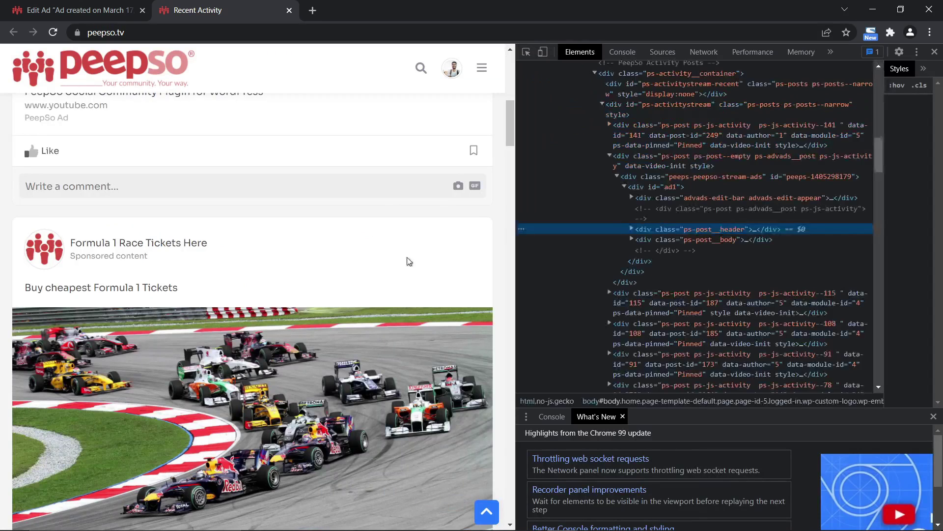
left_click(661, 188)
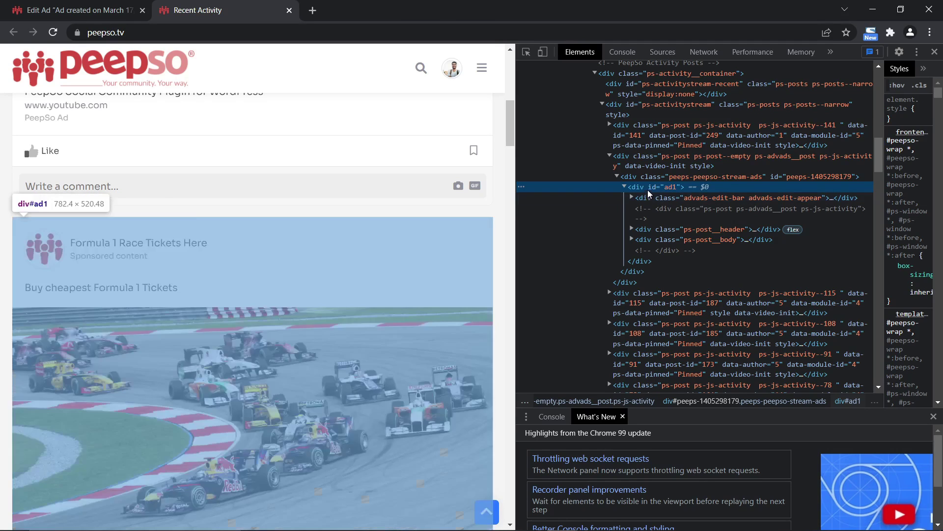
left_click(934, 53)
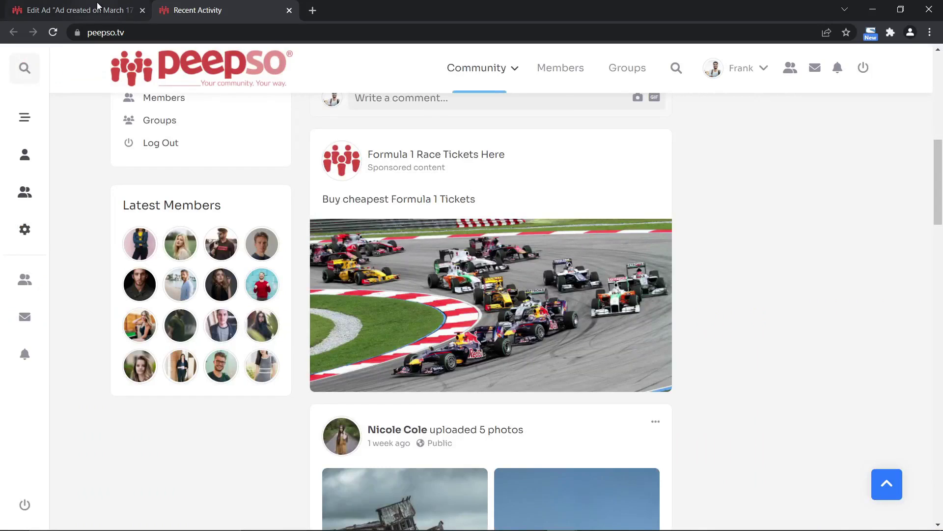
Clear the Container ID in the Formula 1 ad's Layout / Output settings and update the ad.
left_click(98, 10)
scroll(350, 313, "down", 5)
scroll(350, 313, "down", 12)
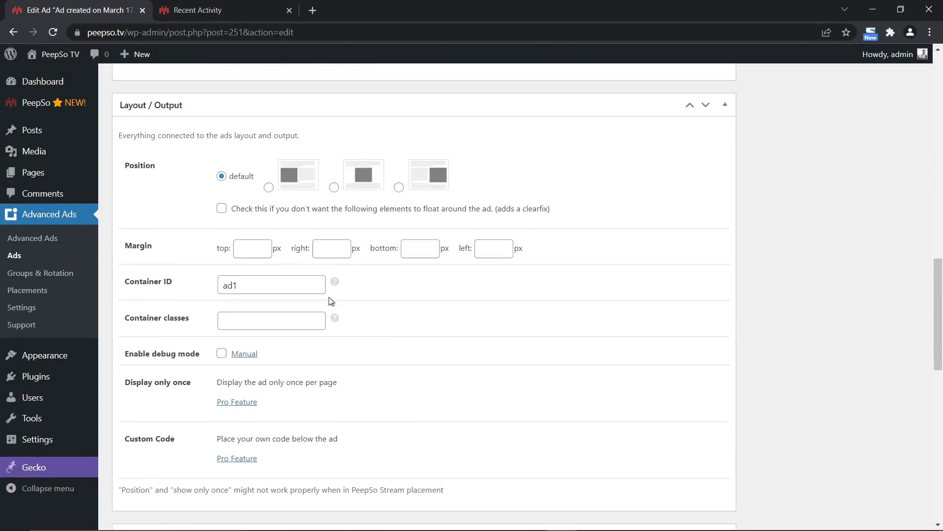
left_click_drag(246, 257, 209, 262)
key("BackSpace")
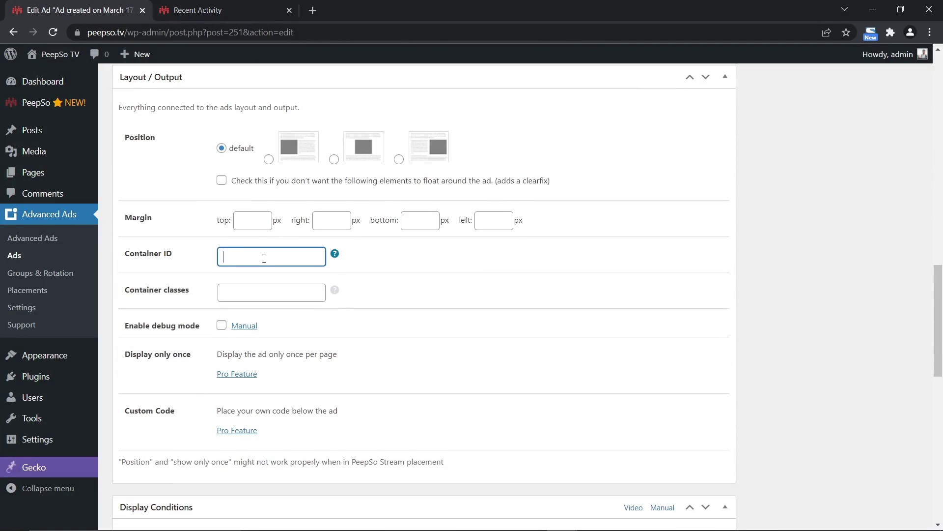
left_click(438, 253)
scroll(494, 370, "down", 12)
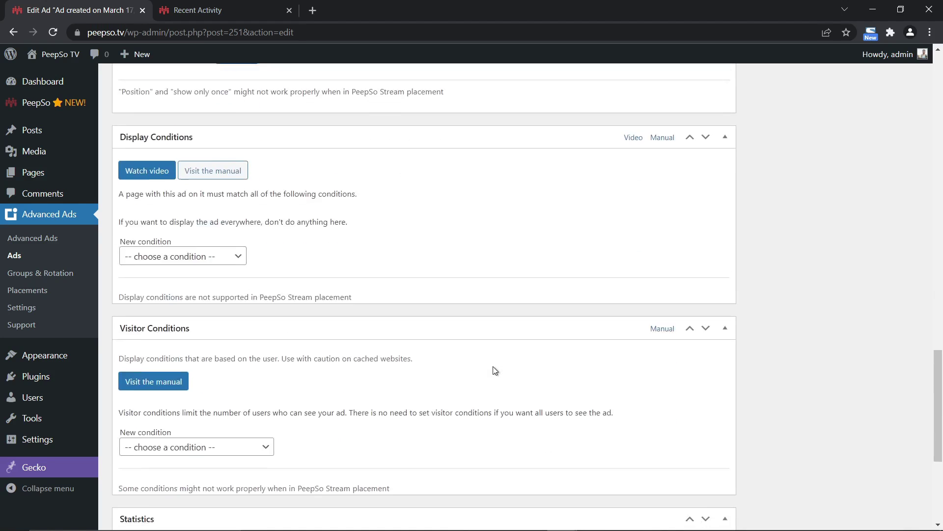
scroll(836, 248, "up", 15)
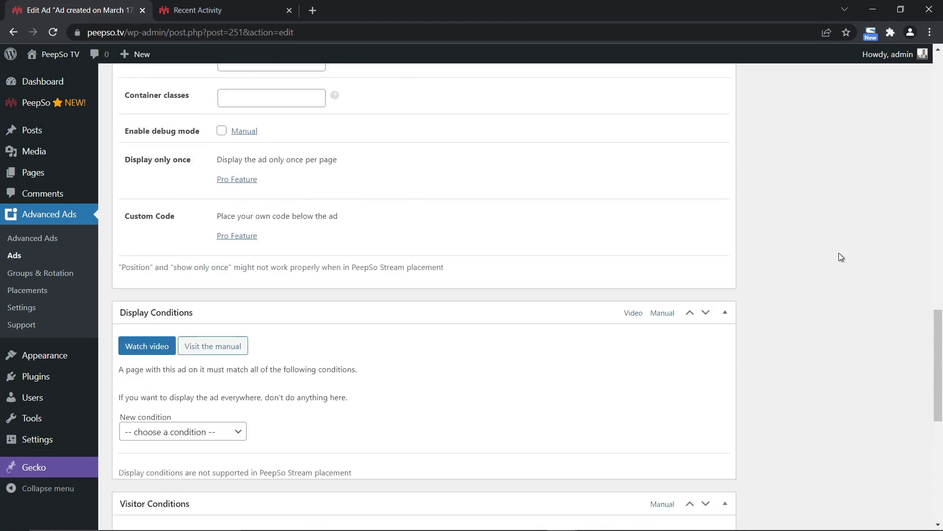
scroll(843, 285, "up", 4)
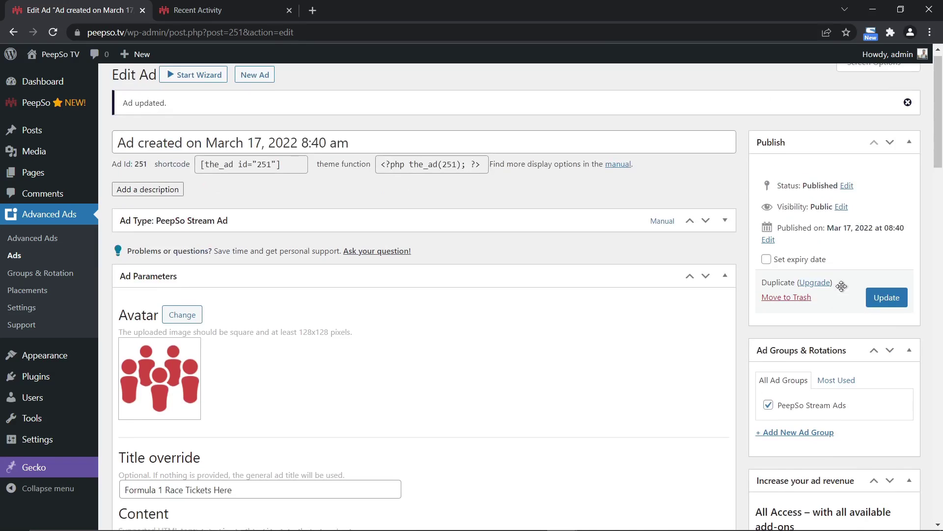
left_click(889, 299)
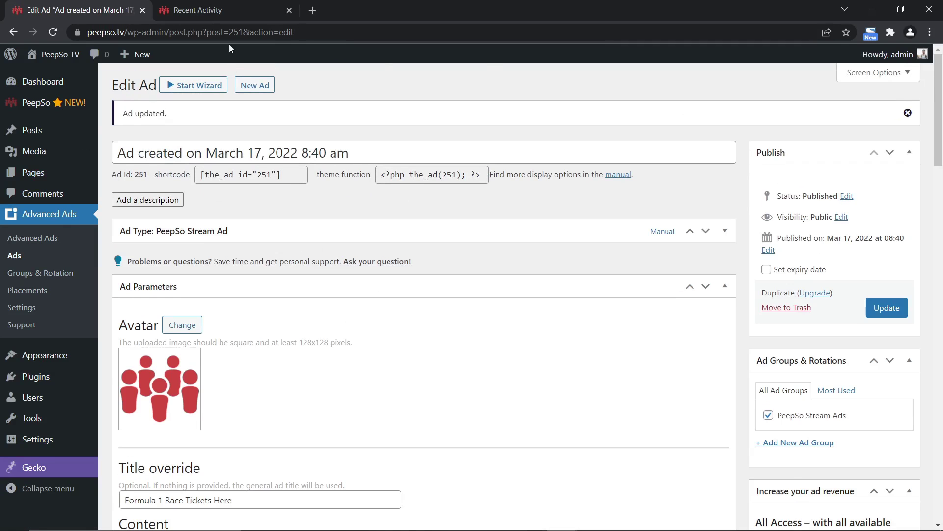
In PeepSo's Advanced Ads configuration, set stream ads to repeat every 3 posts and save the settings.
left_click(200, 10)
left_click(116, 20)
mouse_move(44, 103)
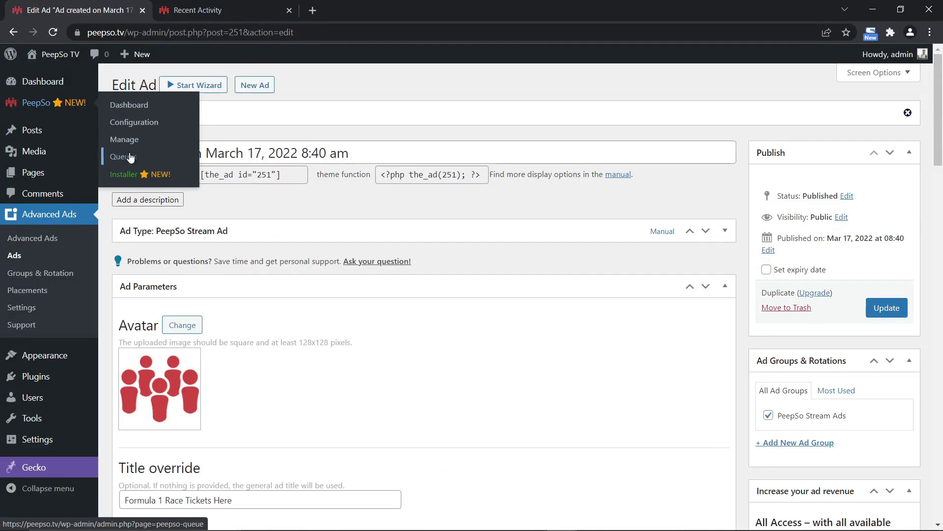
left_click(133, 122)
left_click(638, 144)
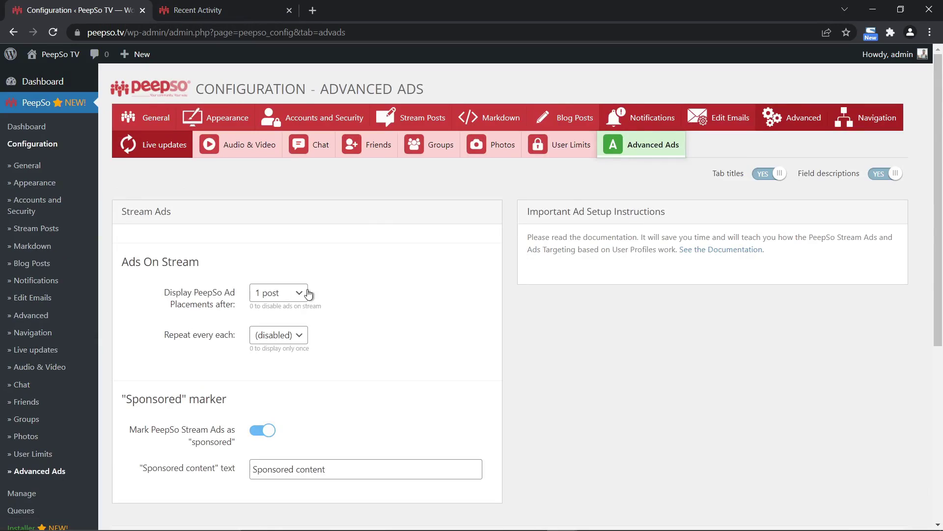
left_click(300, 337)
left_click(274, 124)
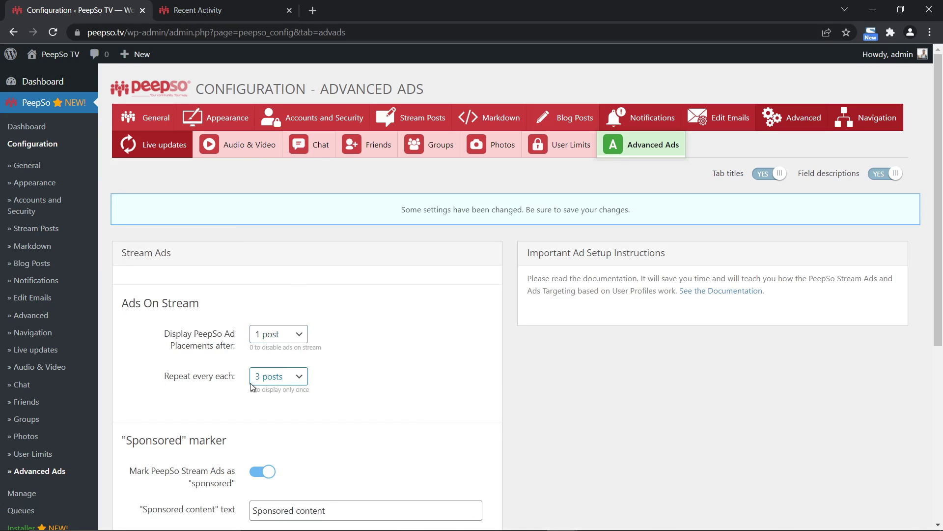
scroll(550, 364, "down", 6)
left_click(471, 306)
Reload the community stream and look through all posts to check how often the Formula 1 ad repeats.
left_click(207, 11)
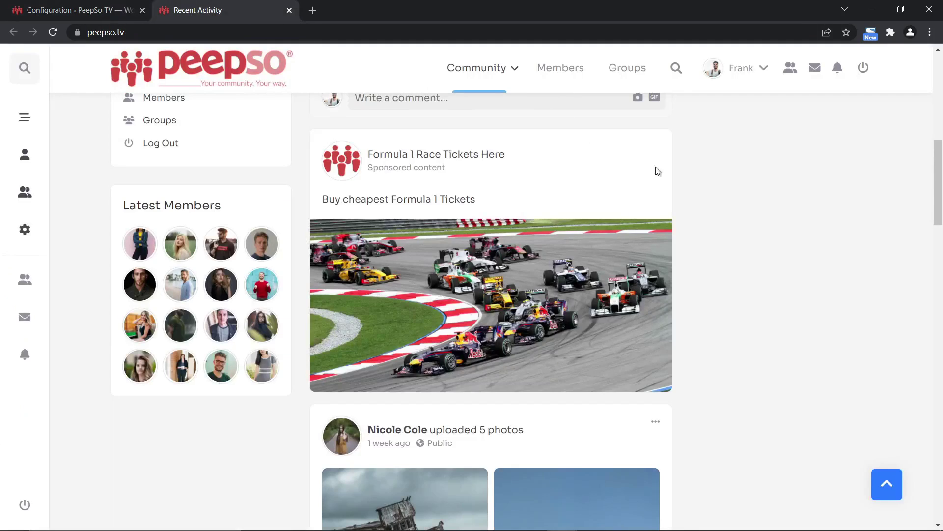
scroll(723, 335, "up", 10)
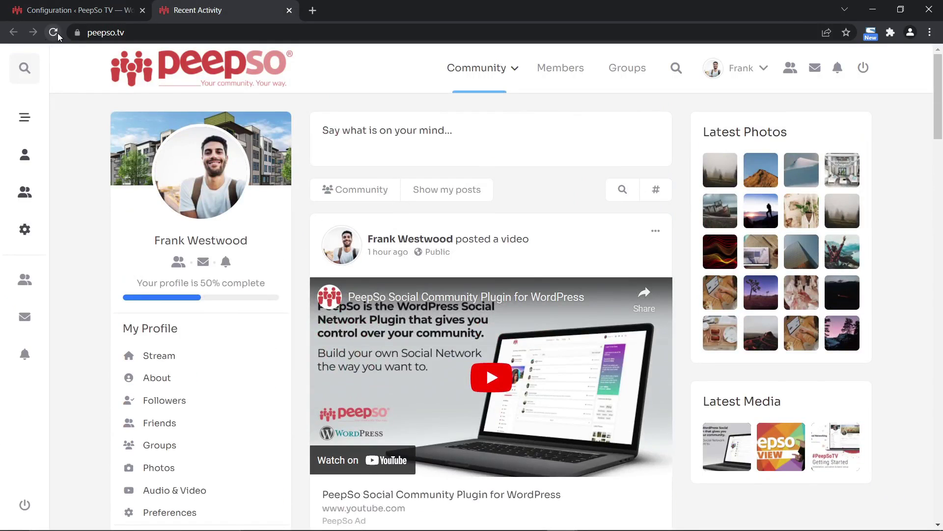
left_click(55, 33)
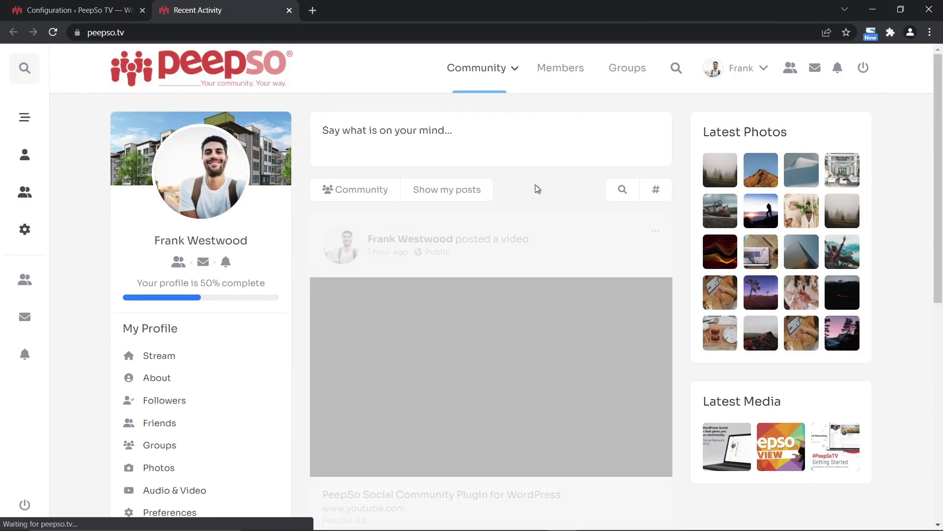
scroll(541, 192, "down", 5)
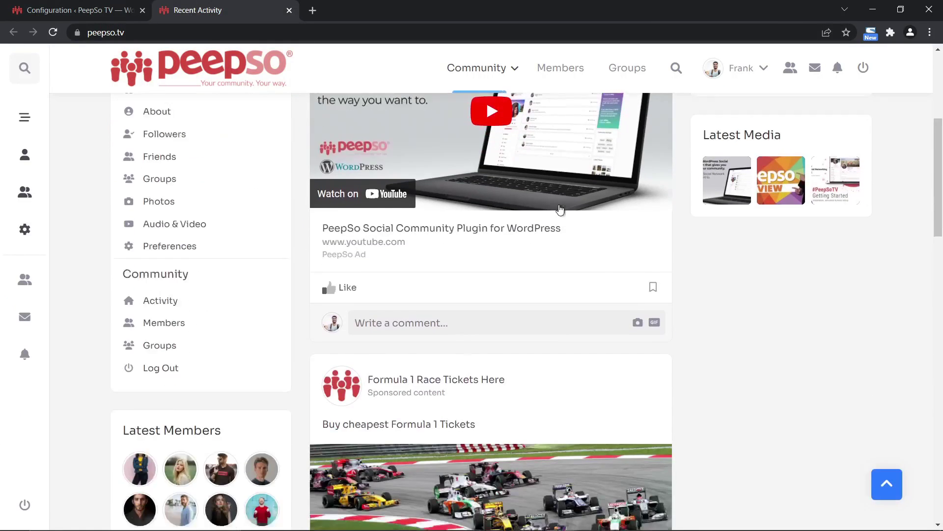
scroll(560, 210, "down", 6)
scroll(505, 280, "down", 2)
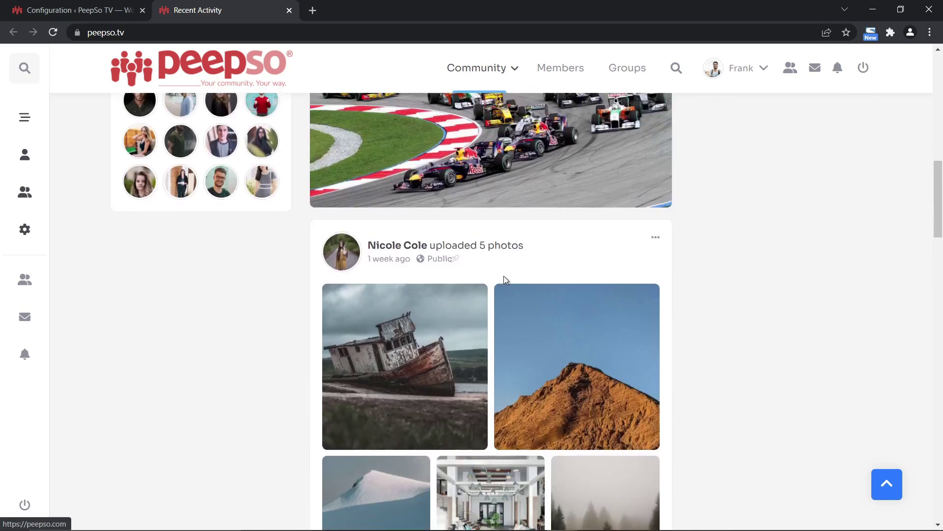
scroll(505, 280, "down", 20)
scroll(500, 274, "down", 2)
scroll(552, 326, "down", 12)
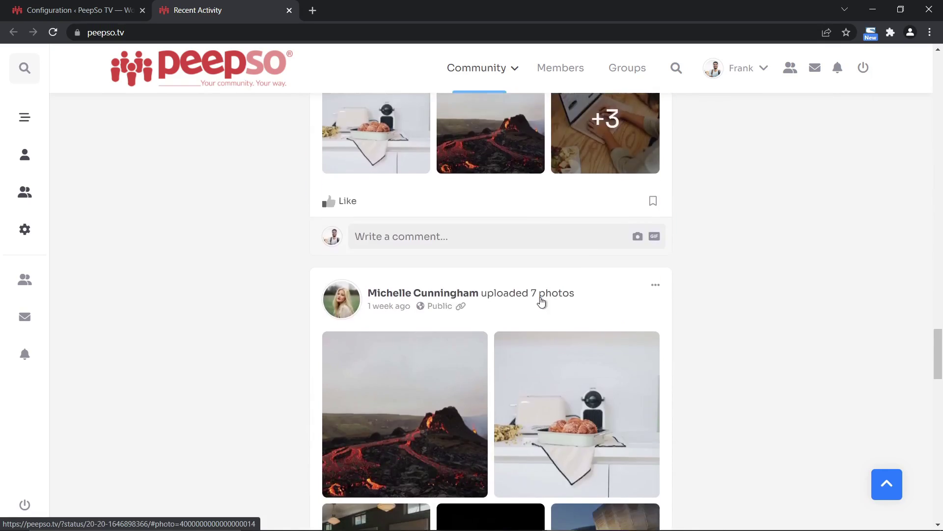
scroll(552, 307, "down", 20)
scroll(528, 290, "down", 10)
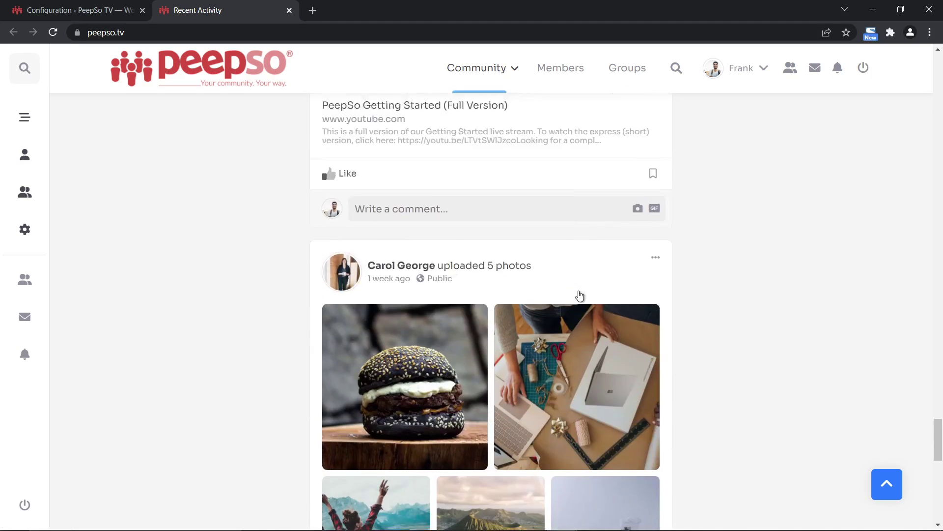
scroll(579, 295, "down", 14)
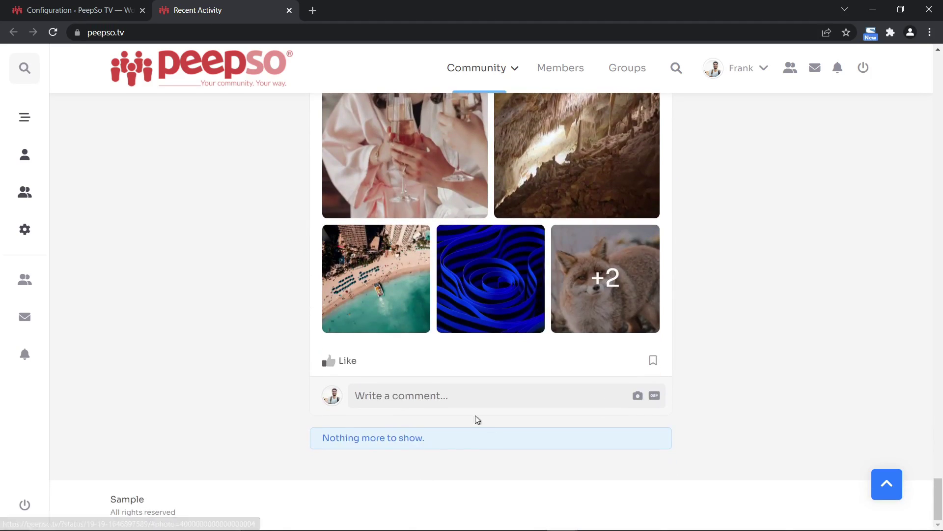
scroll(585, 295, "up", 20)
scroll(540, 307, "up", 20)
scroll(531, 306, "up", 20)
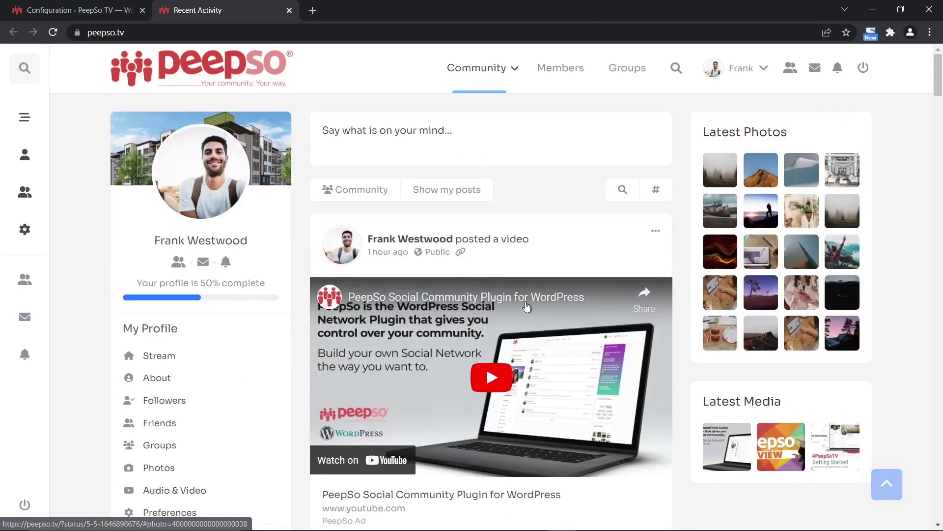
In PeepSo's Advanced Ads configuration, set the stream ads' repeat frequency to disabled and save the settings.
left_click(49, 14)
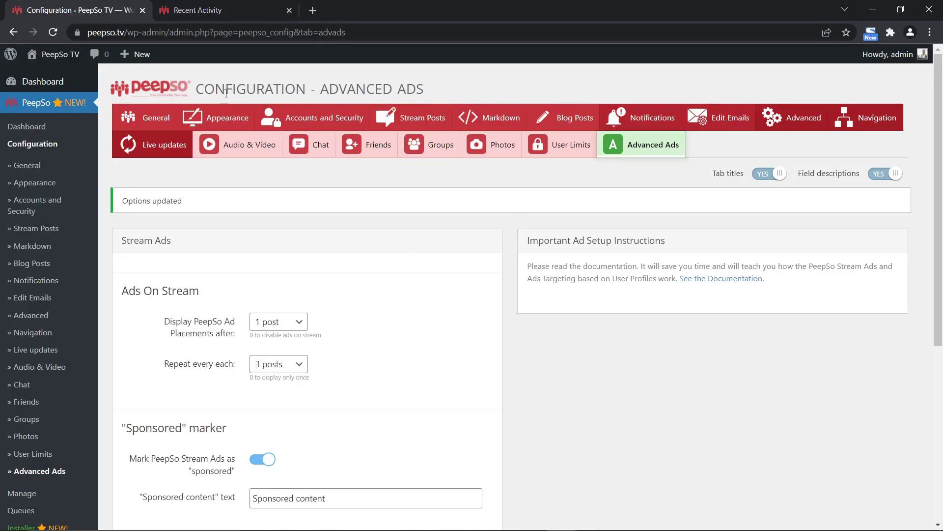
left_click(301, 368)
scroll(274, 238, "down", 3)
scroll(274, 261, "up", 3)
left_click(261, 118)
scroll(443, 339, "down", 5)
left_click(449, 333)
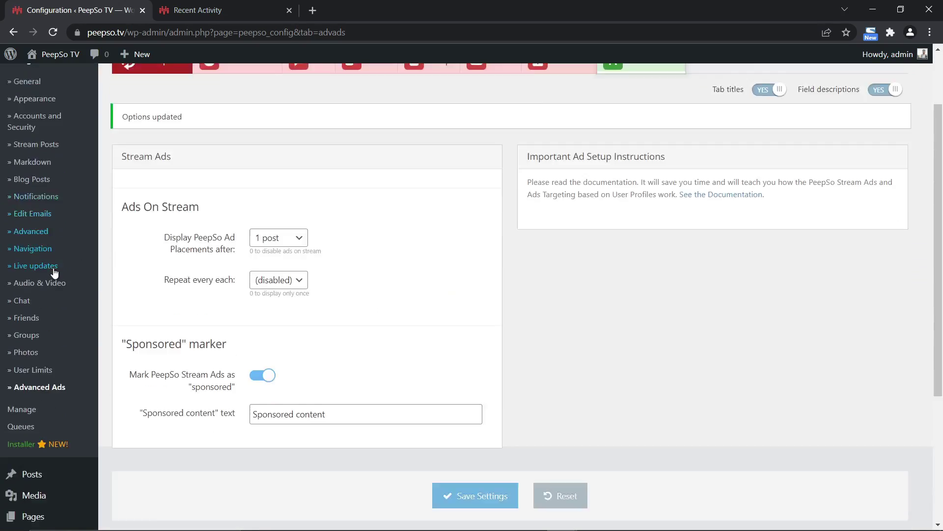
Open the Formula 1 stream ad for editing from the Advanced Ads list of ads.
scroll(57, 276, "down", 10)
mouse_move(47, 356)
left_click(138, 369)
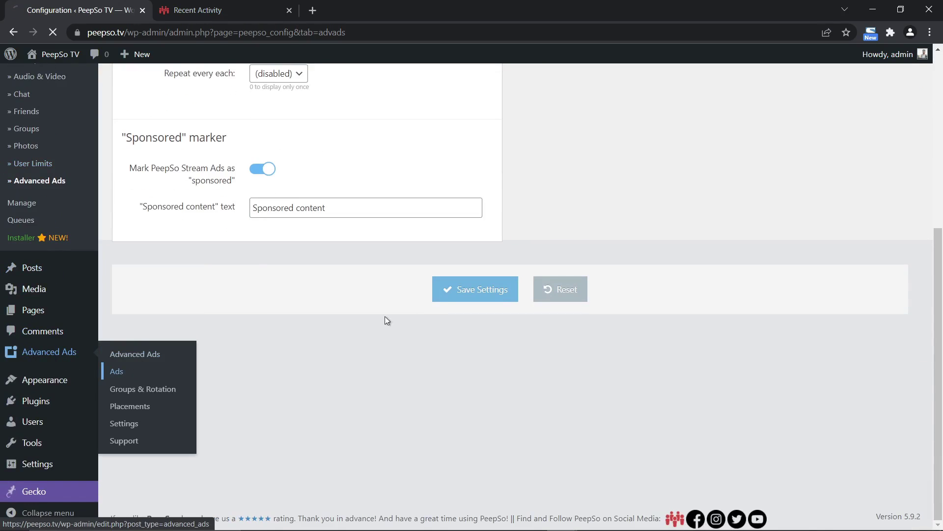
left_click(146, 262)
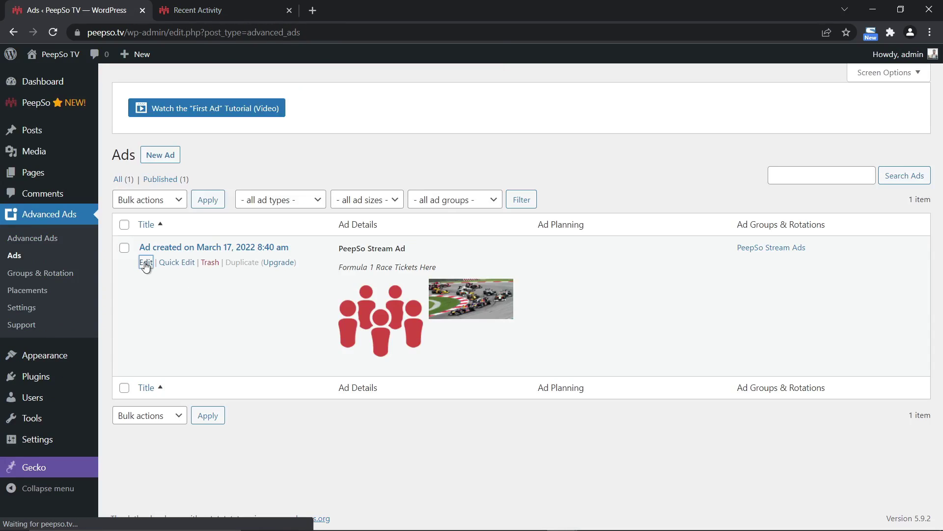
scroll(303, 319, "down", 3)
scroll(303, 319, "down", 15)
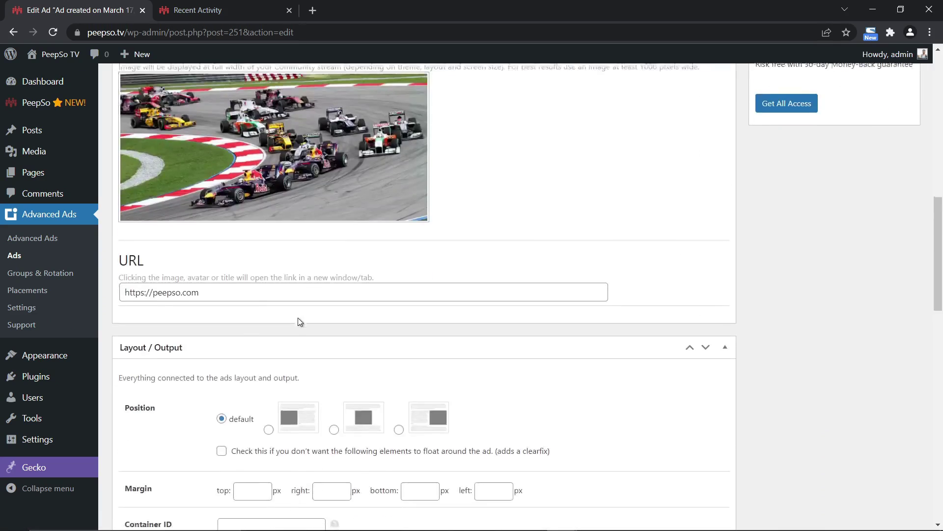
Review the Formula 1 ad's Layout / Output settings and the list of available display conditions.
scroll(286, 239, "up", 4)
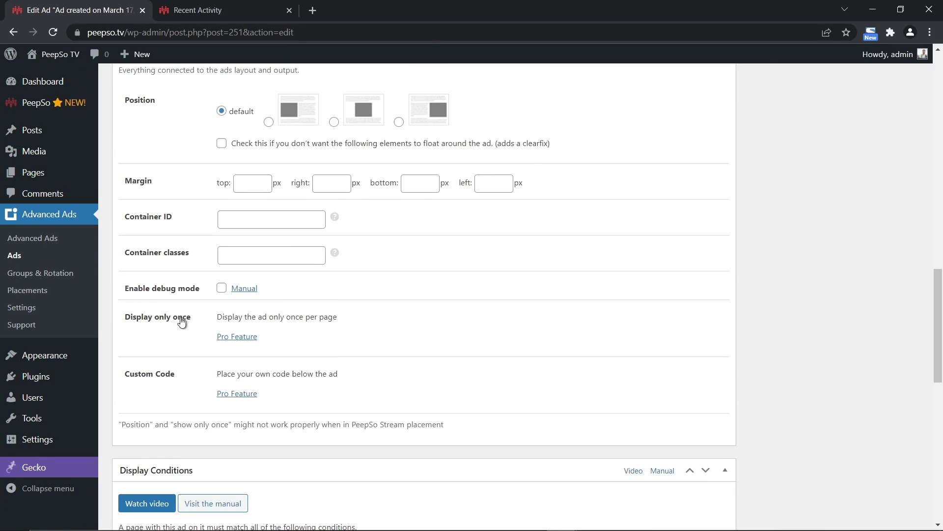
scroll(426, 320, "down", 6)
scroll(434, 305, "up", 6)
scroll(476, 349, "down", 3)
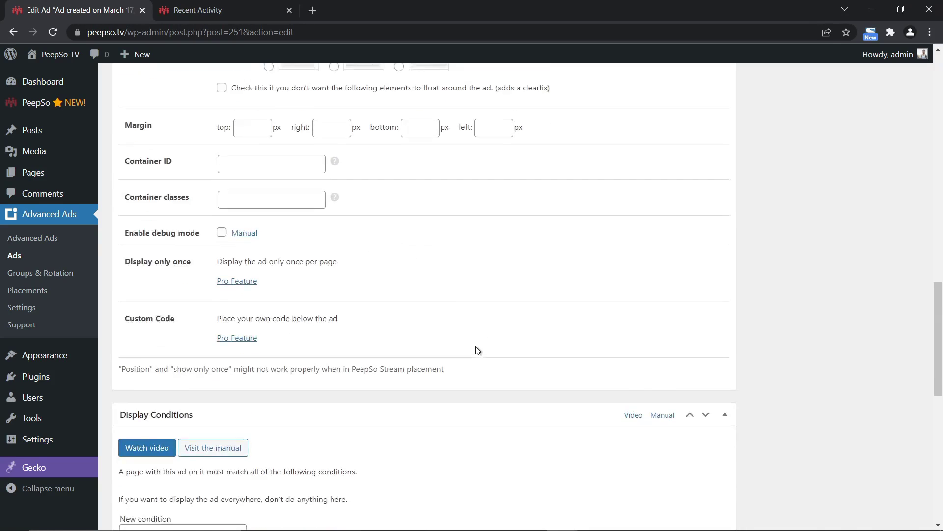
scroll(489, 330, "down", 4)
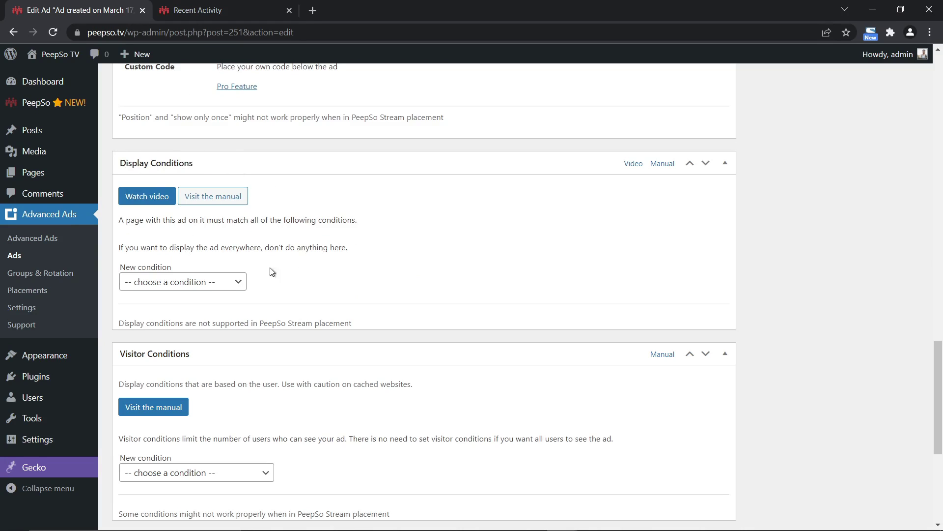
left_click(238, 283)
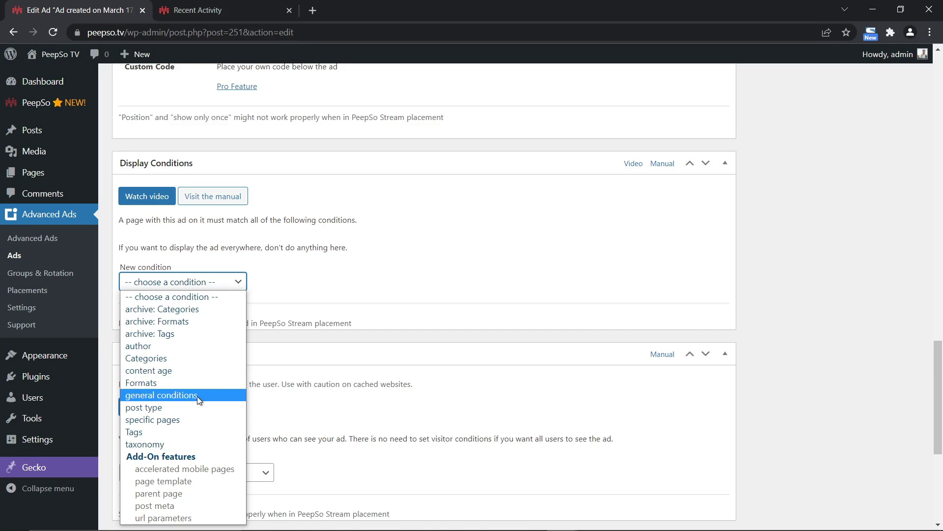
left_click(353, 265)
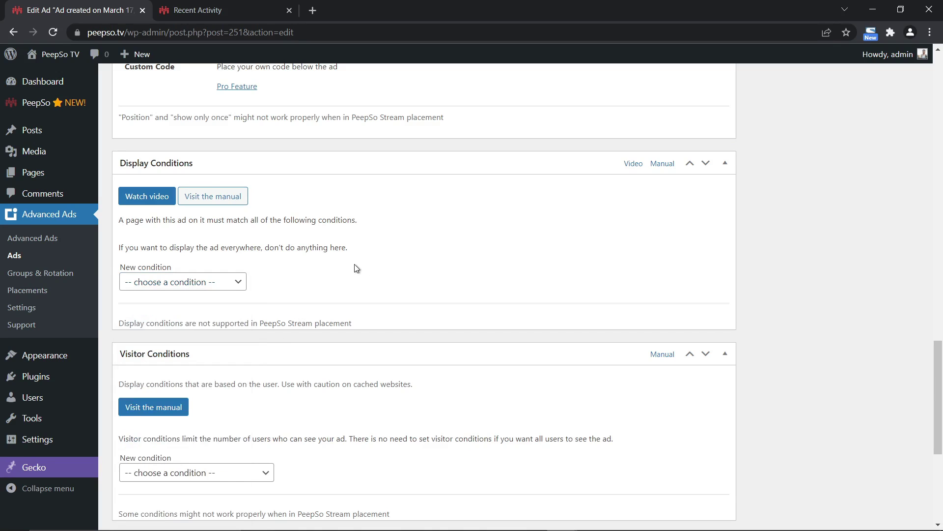
Add a visitor condition to the Formula 1 ad requiring the PeepSo Profile gender to be Female.
scroll(362, 283, "down", 2)
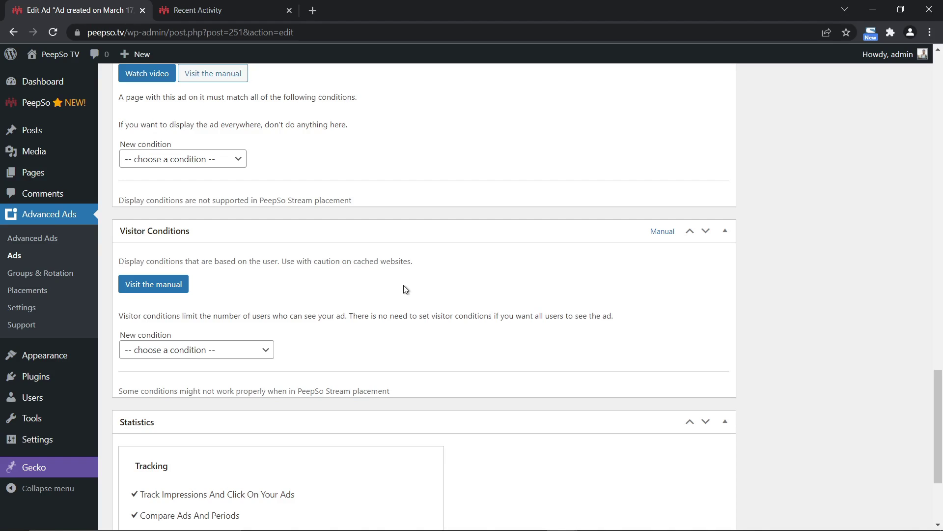
left_click(267, 351)
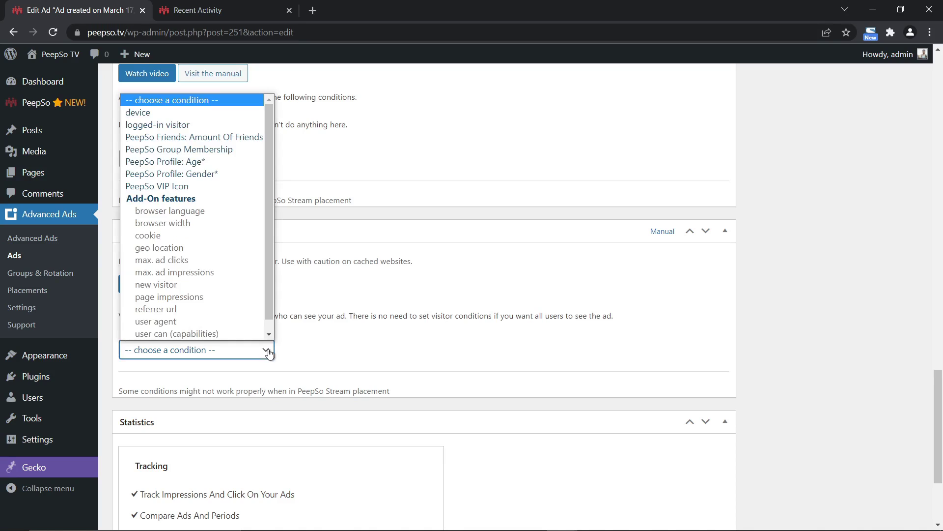
left_click(181, 173)
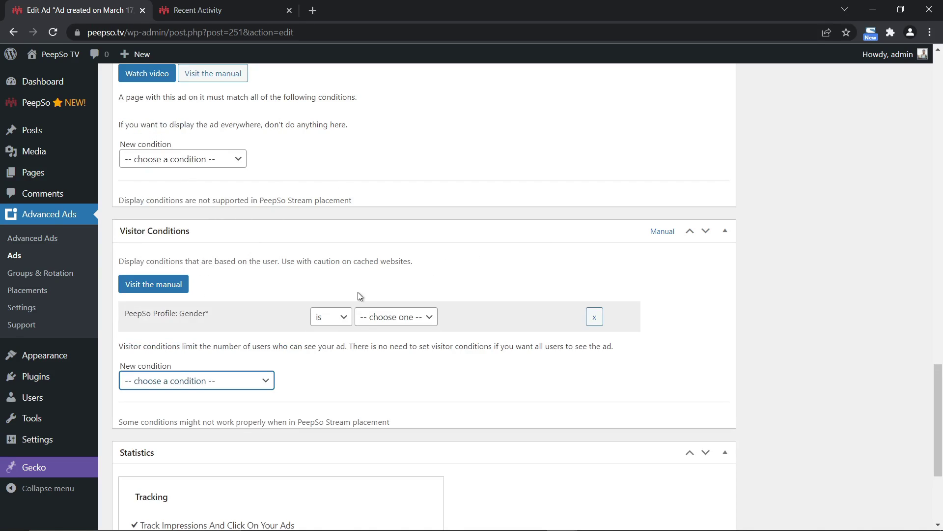
left_click(427, 321)
left_click(379, 355)
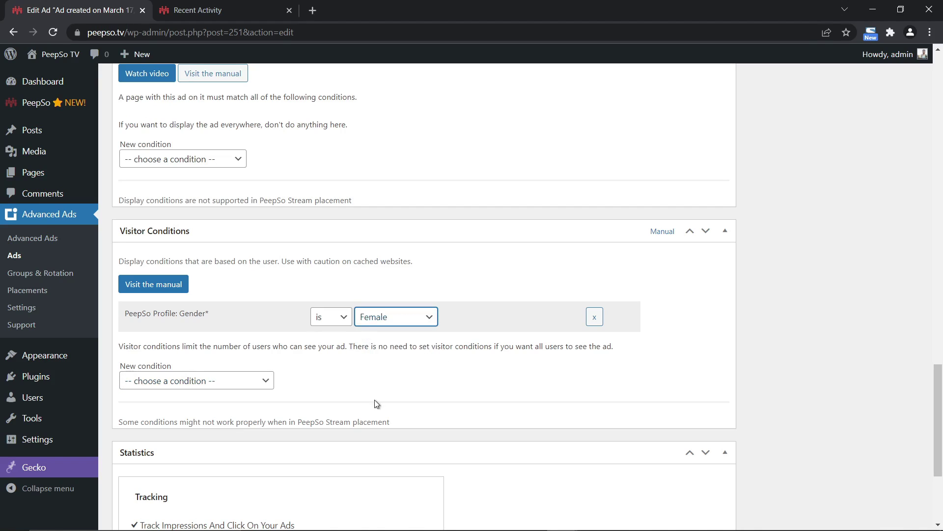
Add a second visitor condition requiring the PeepSo Profile age to be more than 18, and update the ad.
left_click(264, 381)
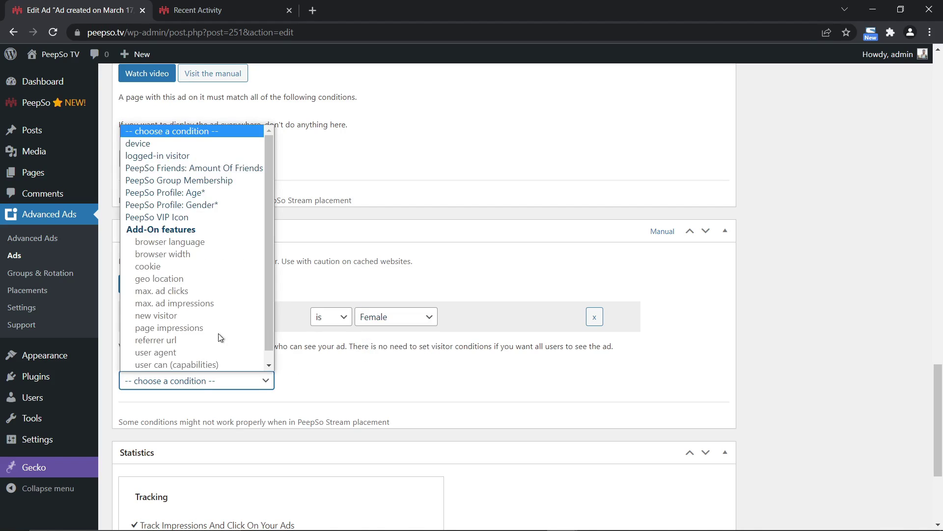
left_click(183, 192)
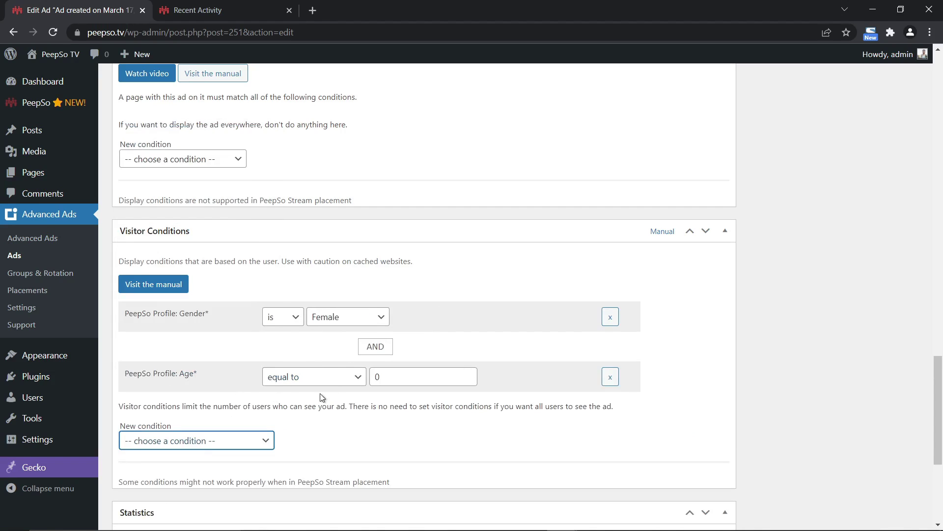
left_click(353, 377)
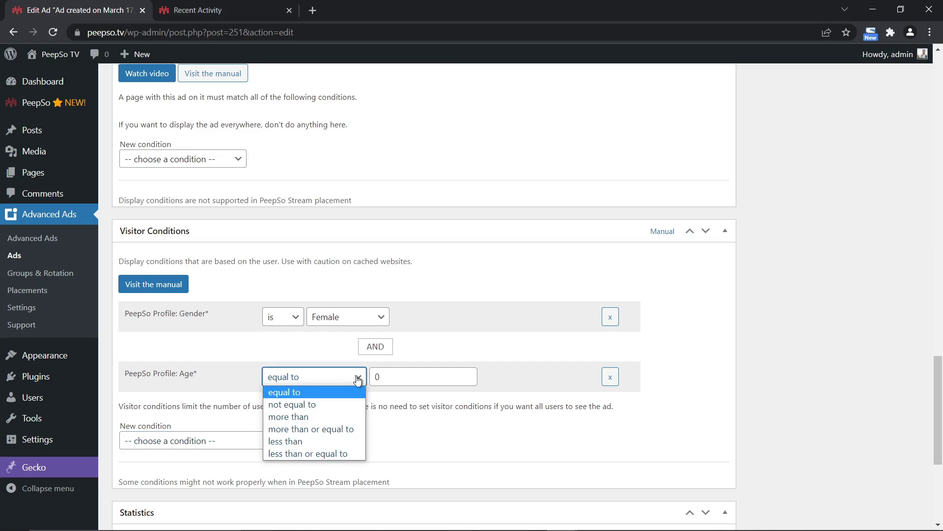
left_click(290, 416)
left_click(395, 375)
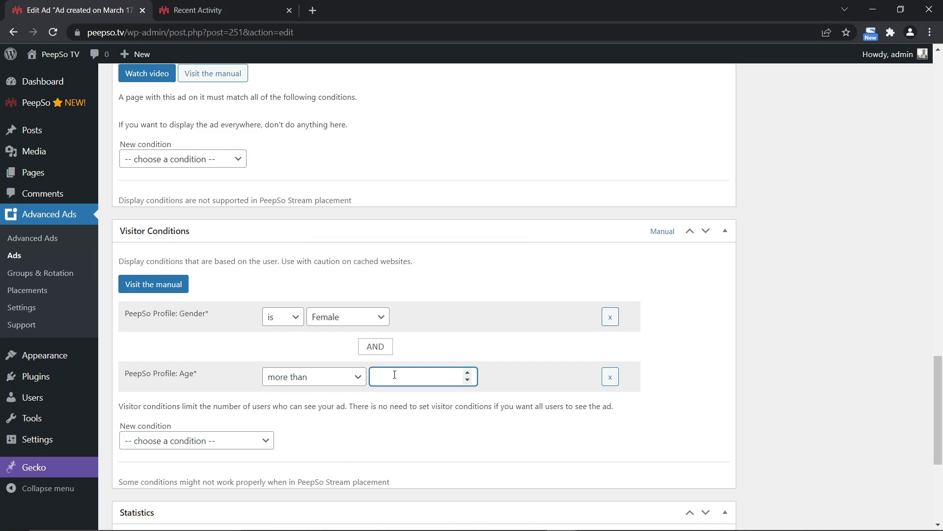
left_click(357, 436)
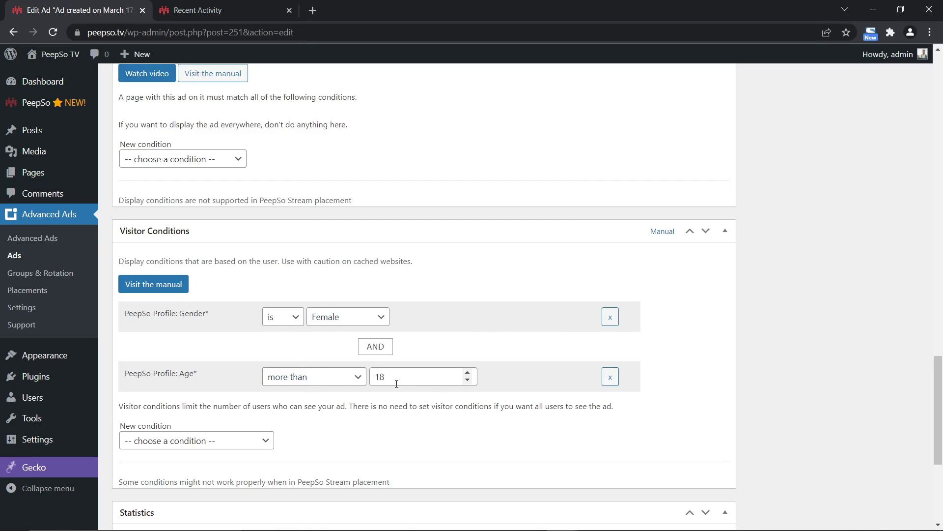
scroll(880, 302, "up", 15)
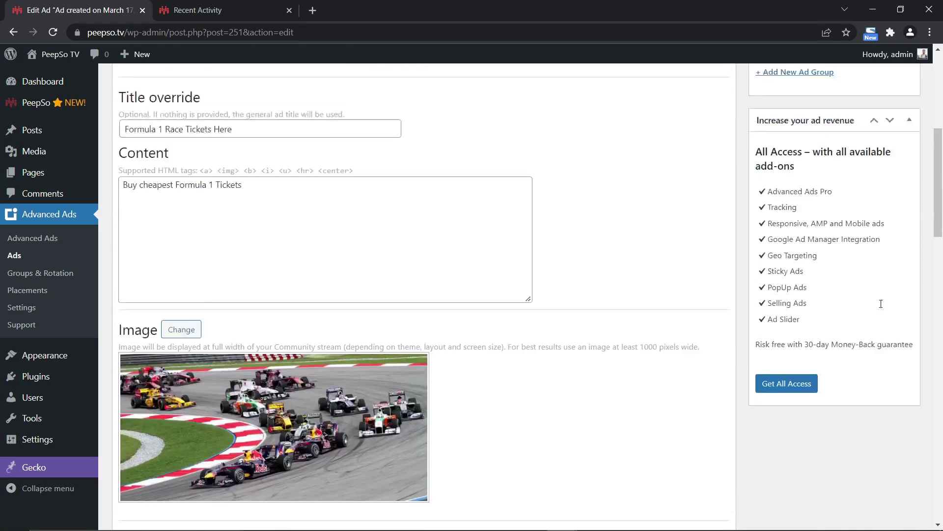
scroll(881, 304, "up", 7)
left_click(886, 270)
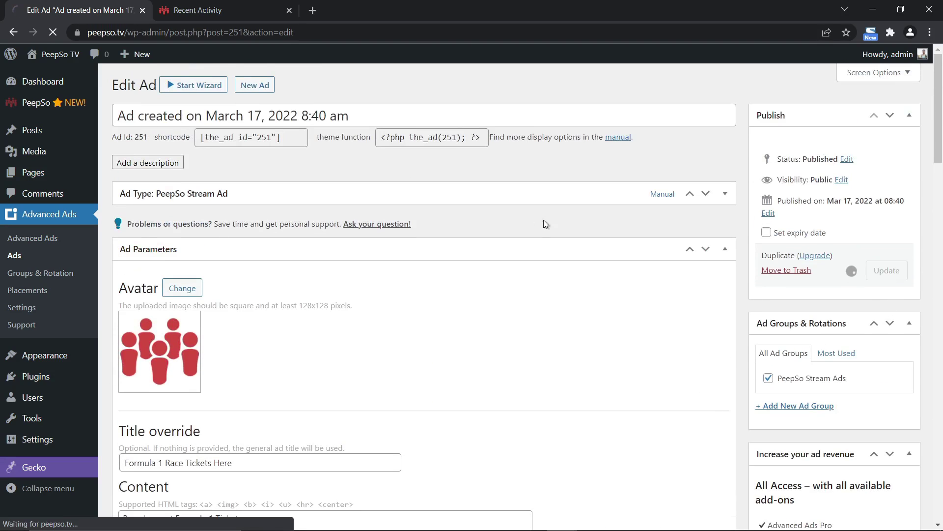
In the community profile's About fields, set the gender to Male and save it.
left_click(207, 10)
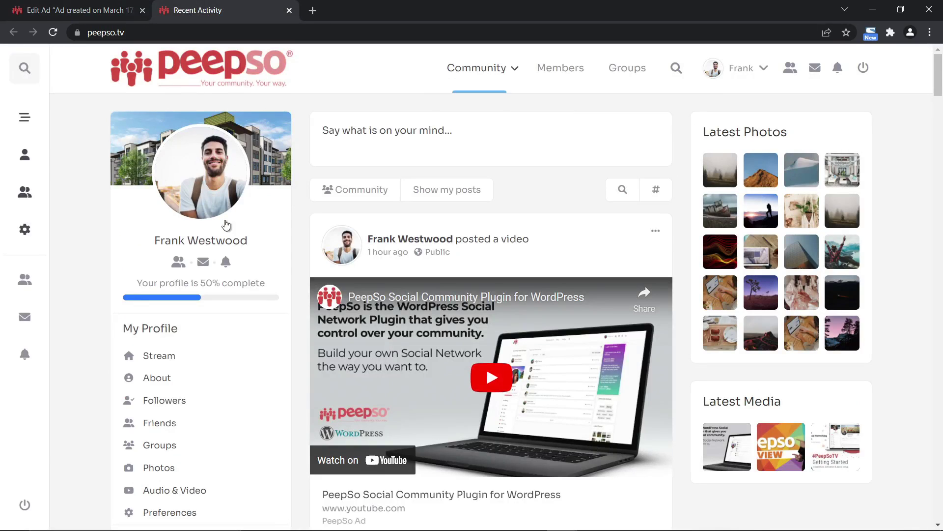
left_click(192, 249)
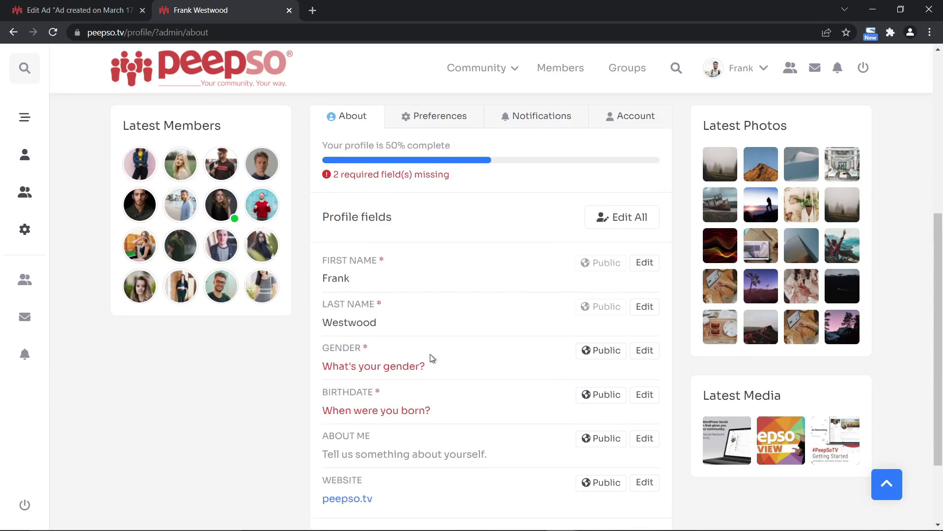
left_click(645, 351)
left_click(448, 378)
left_click(412, 410)
left_click(643, 350)
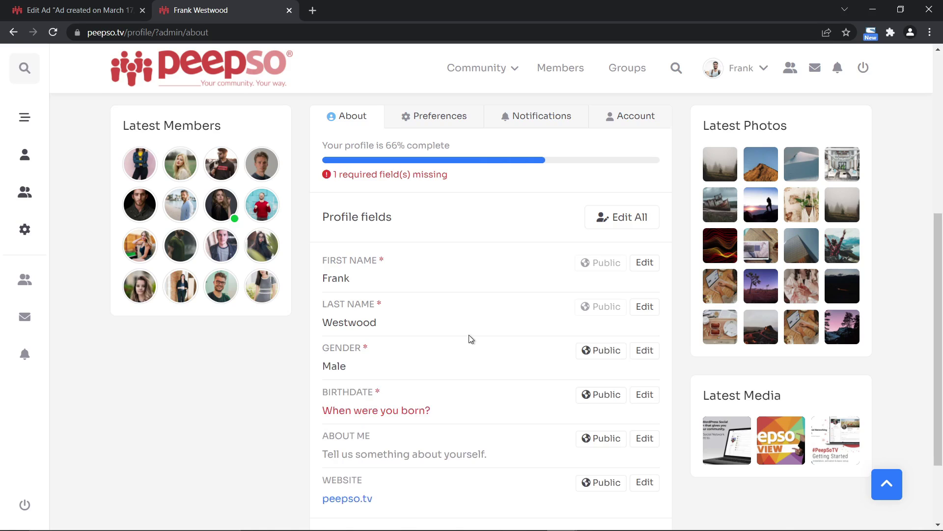
Return to the community stream and check whether the Formula 1 ad is displayed to the male profile.
scroll(472, 334, "down", 1)
scroll(480, 334, "up", 5)
left_click(468, 69)
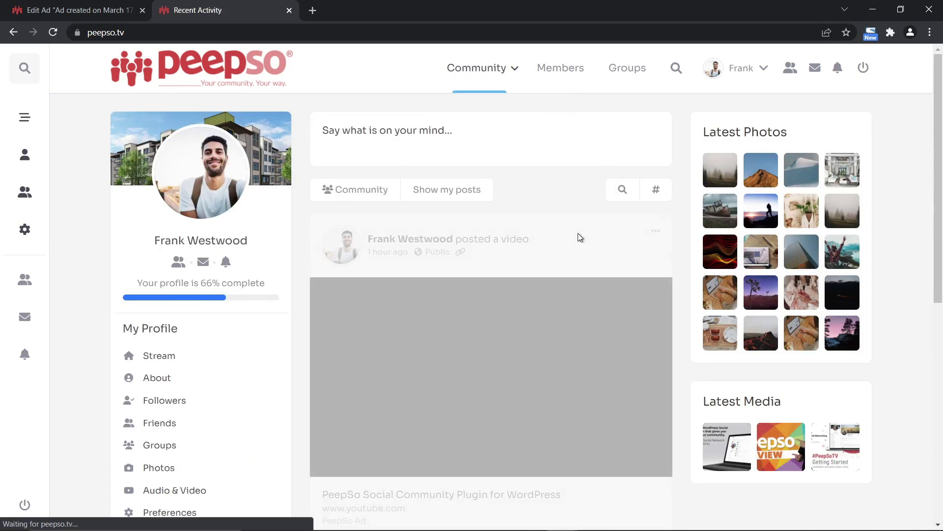
scroll(578, 233, "down", 15)
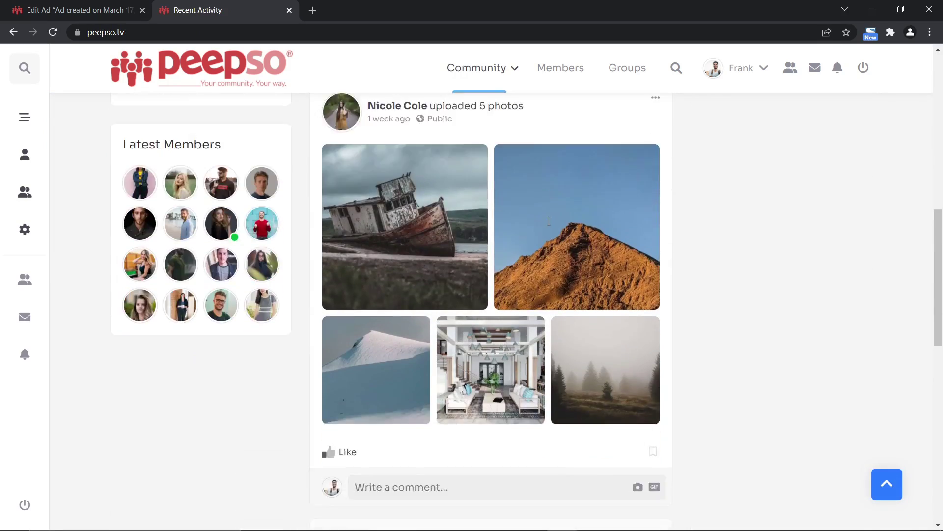
Look through the rest of the male member's community stream for the Formula 1 ad.
scroll(549, 225, "down", 12)
scroll(553, 241, "up", 13)
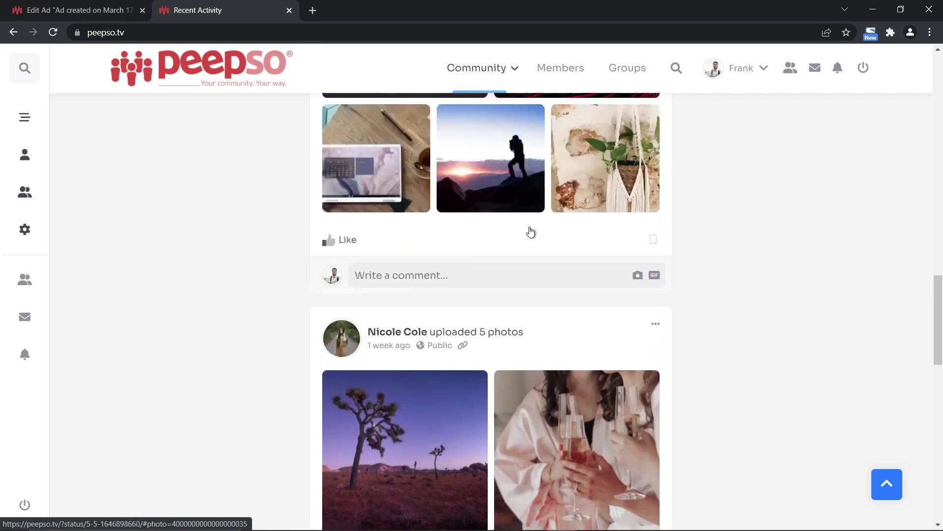
scroll(531, 231, "up", 15)
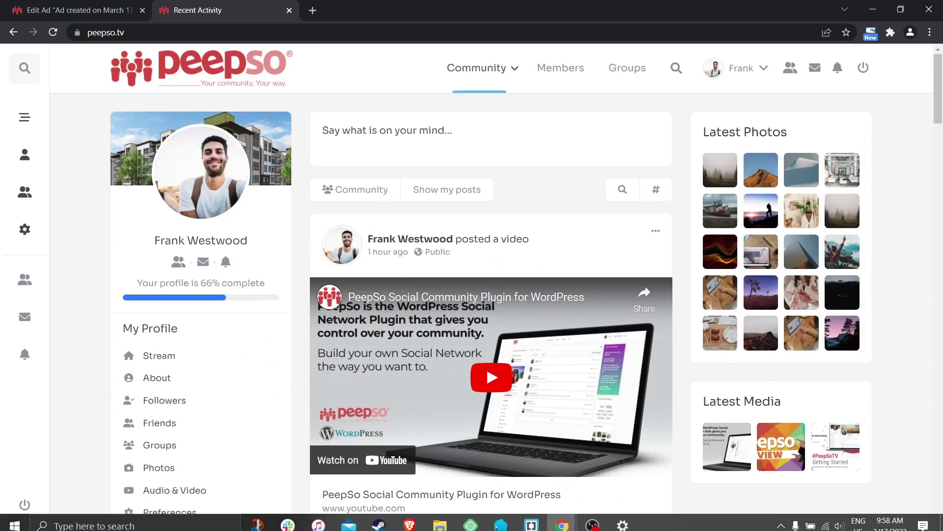
In the incognito session, review the female member's gender and birthdate in About, and check the community stream for the Formula 1 ad.
left_click(592, 523)
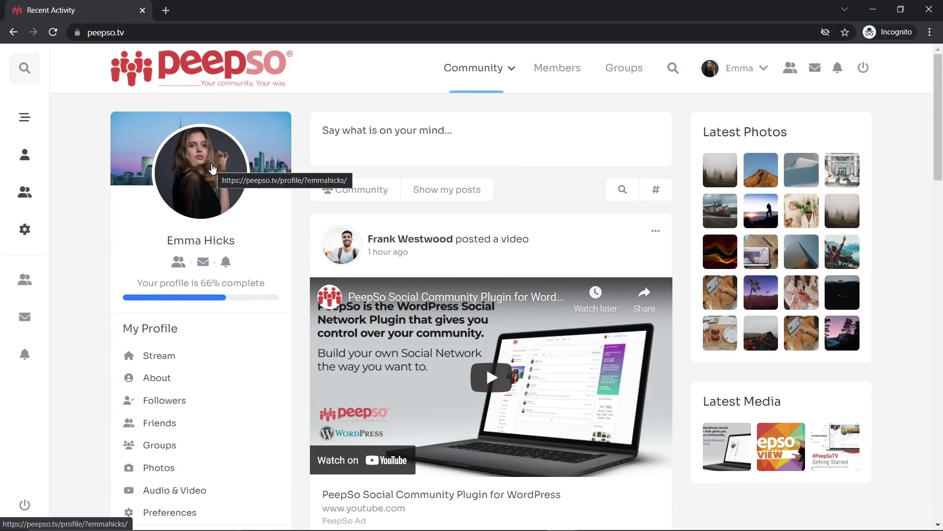
left_click(186, 241)
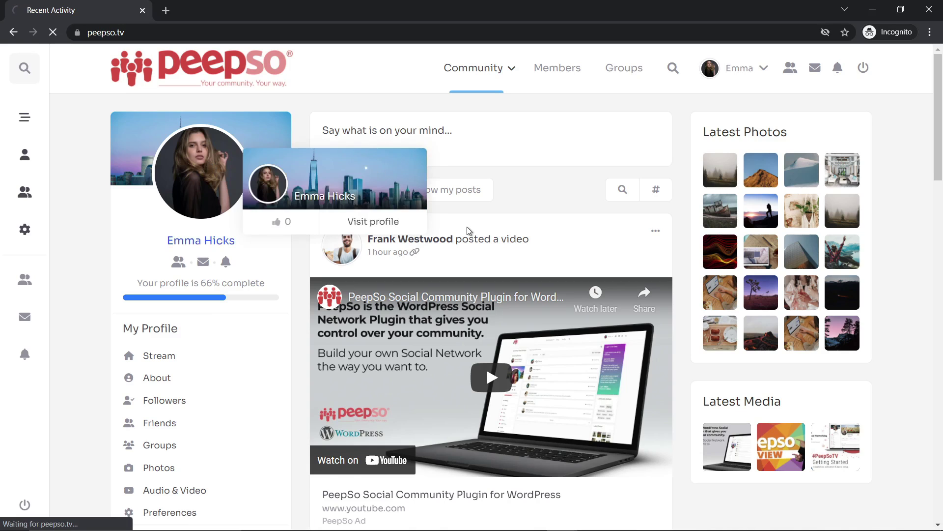
scroll(344, 236, "down", 7)
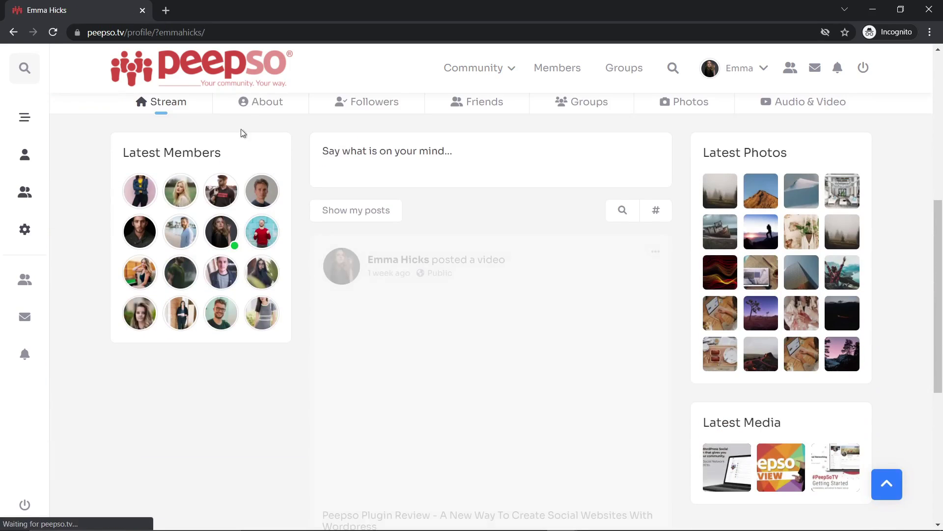
left_click(253, 106)
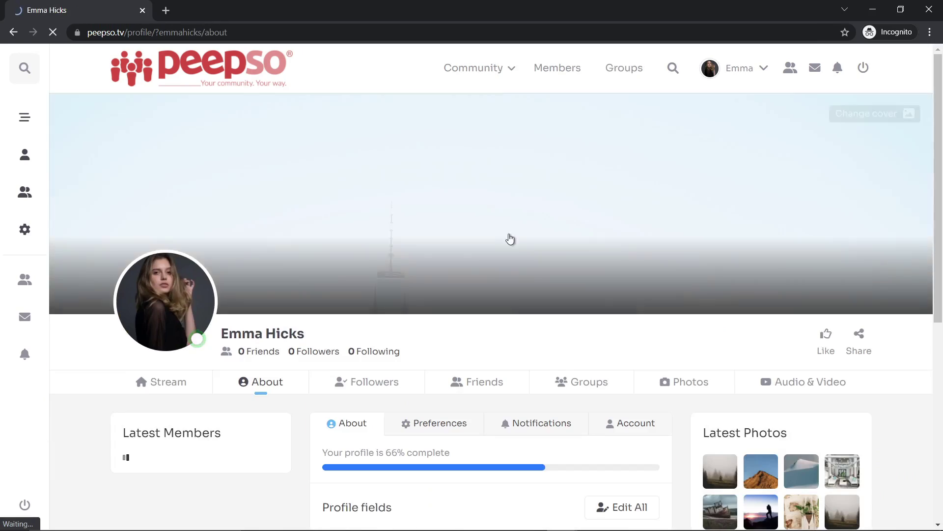
scroll(521, 252, "down", 2)
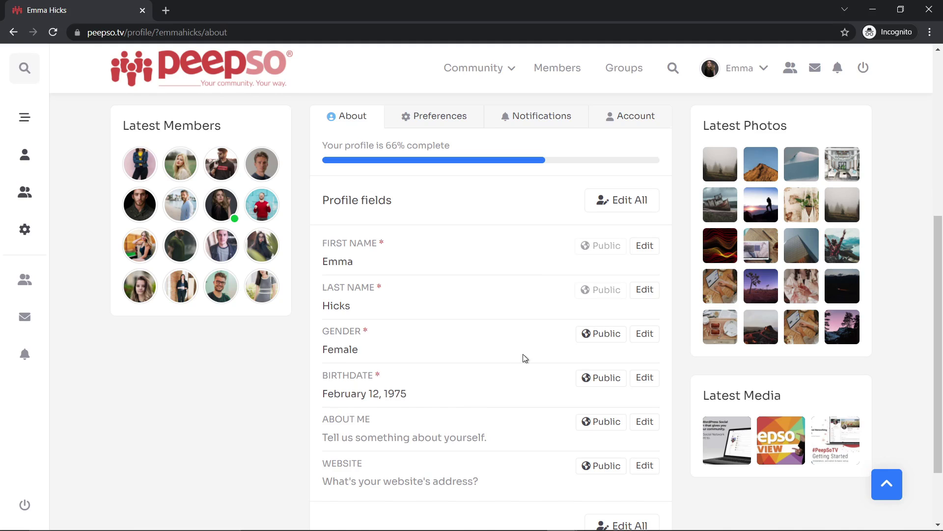
scroll(518, 355, "up", 5)
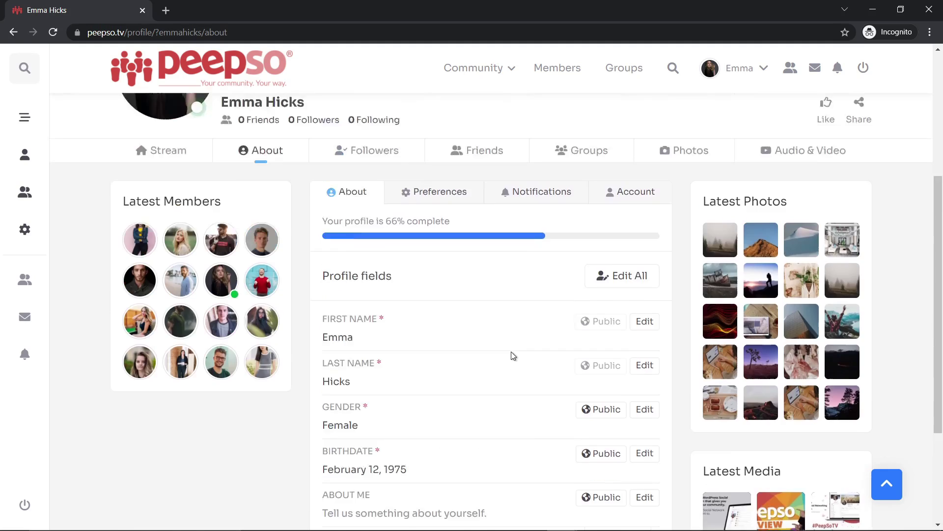
left_click(461, 78)
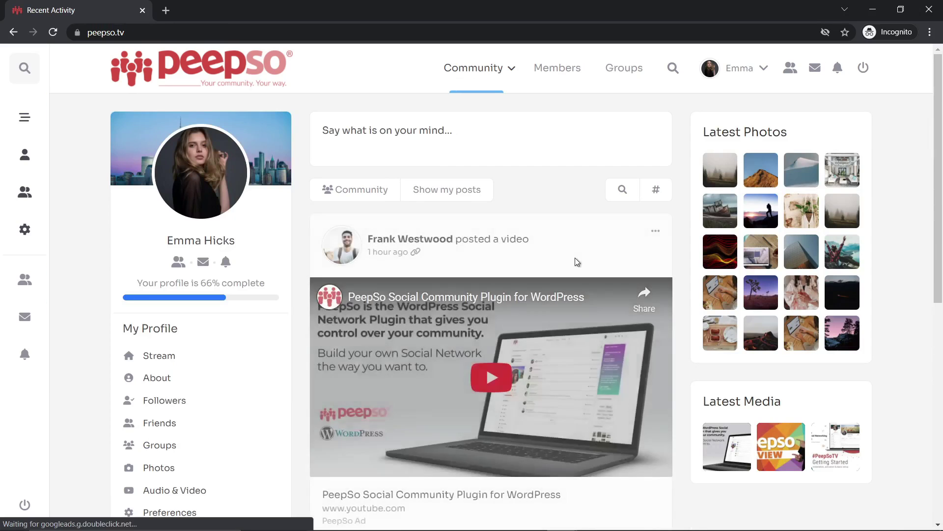
scroll(574, 258, "down", 8)
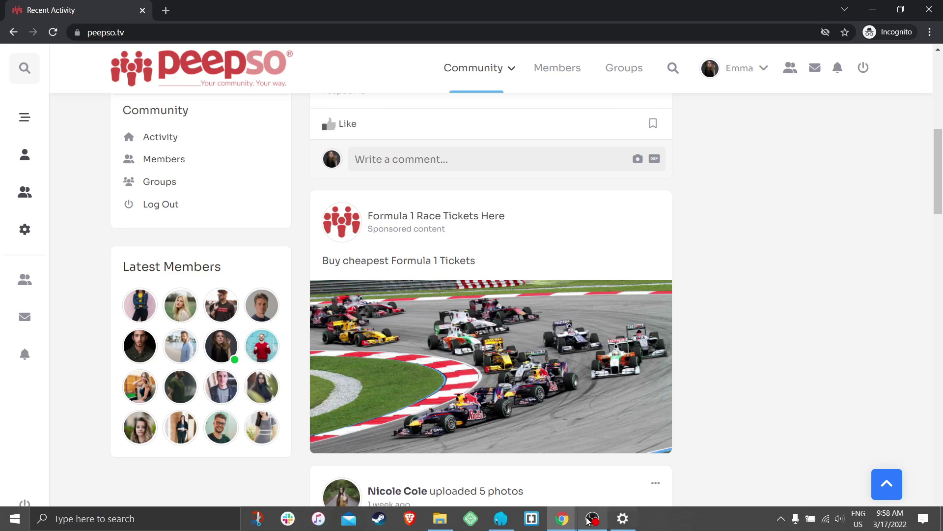
Return to the Formula 1 ad in the admin window, remove its PeepSo Profile age and gender visitor conditions, and update the ad.
mouse_move(562, 519)
left_click(474, 445)
left_click(104, 11)
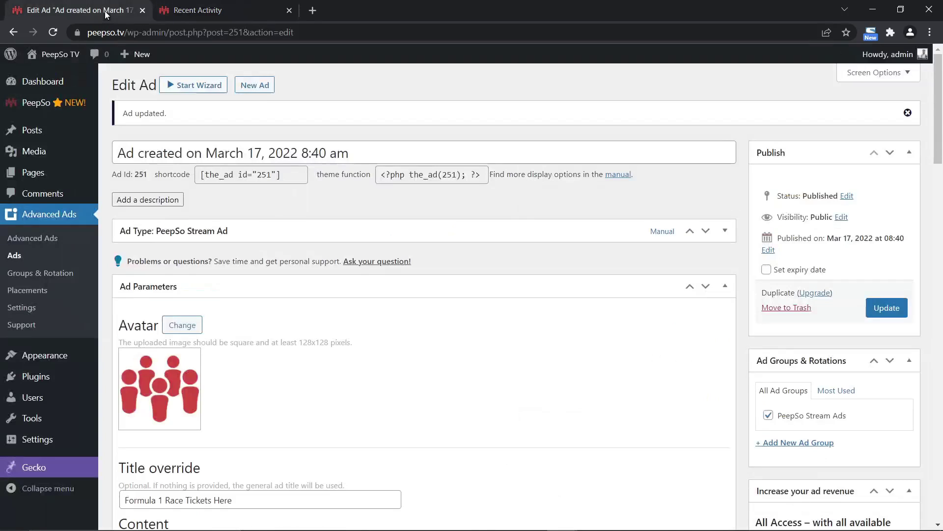
scroll(263, 335, "down", 20)
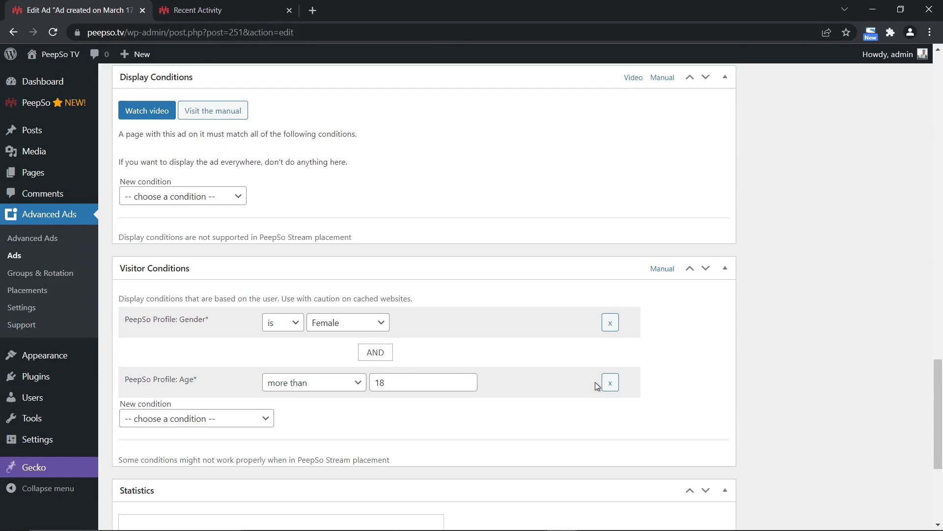
left_click(610, 383)
left_click(610, 323)
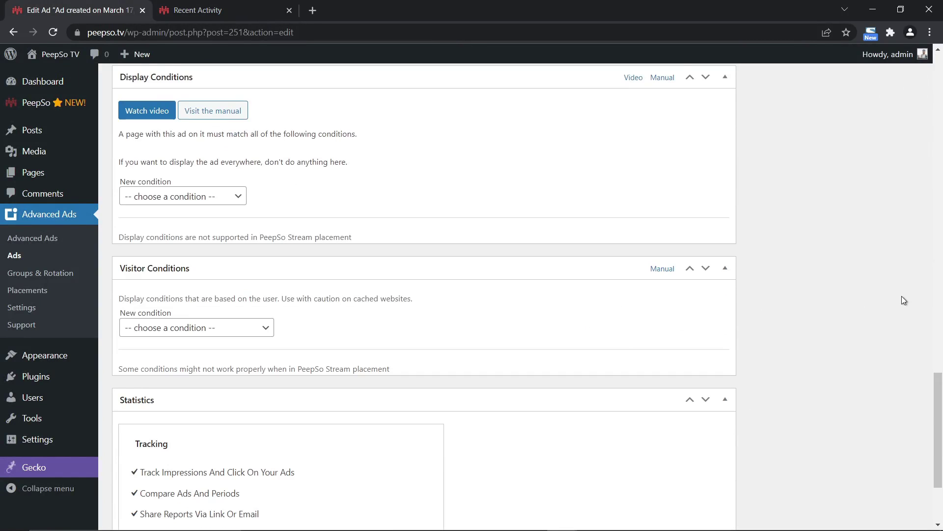
scroll(895, 300, "up", 20)
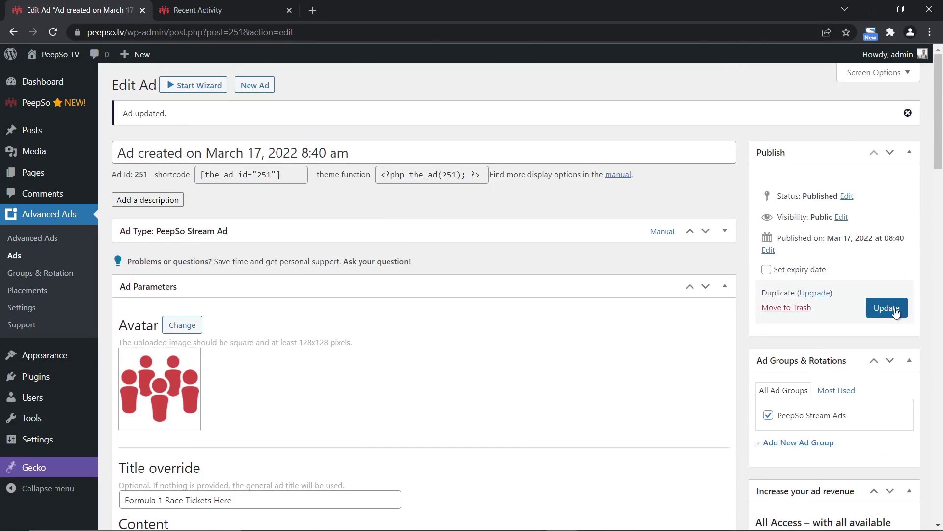
left_click(887, 307)
Reload the male member's community stream and check whether the Formula 1 ad is displayed.
left_click(198, 10)
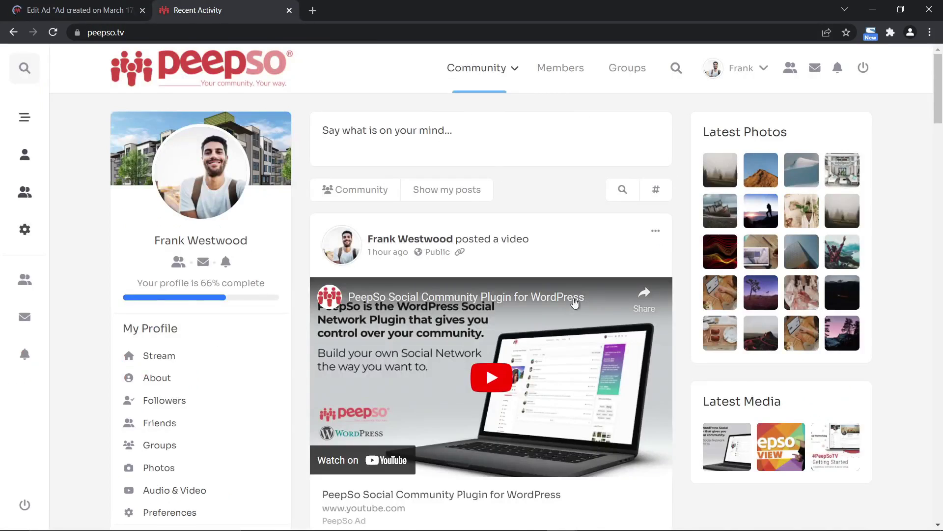
scroll(537, 314, "down", 6)
scroll(523, 310, "up", 1)
scroll(524, 310, "up", 5)
key("F5")
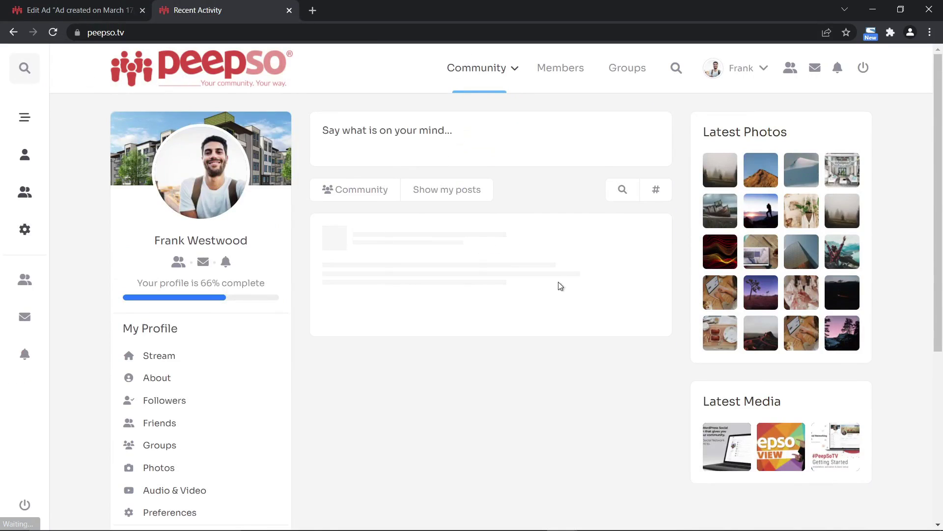
scroll(544, 379, "down", 9)
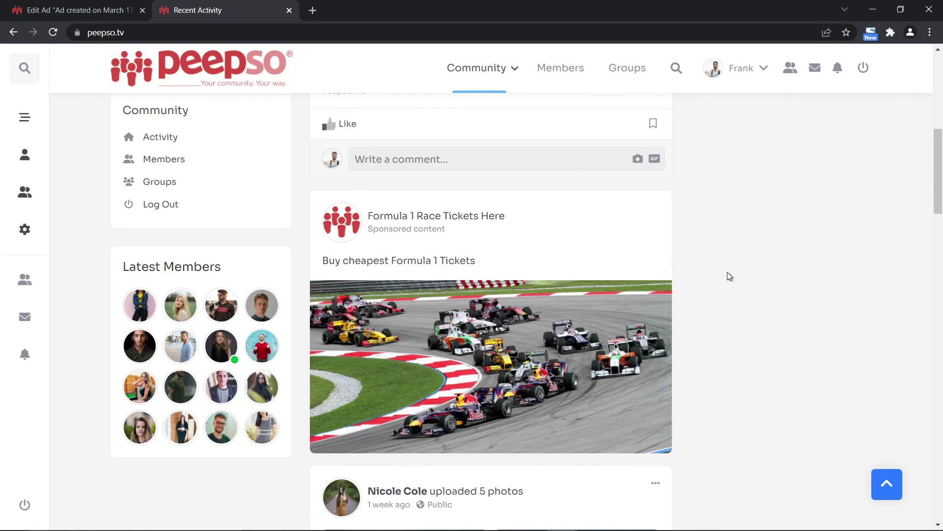
Create a new ad of type PeepSo Stream Ad, leaving its parameters and conditions empty, and save it.
left_click(59, 10)
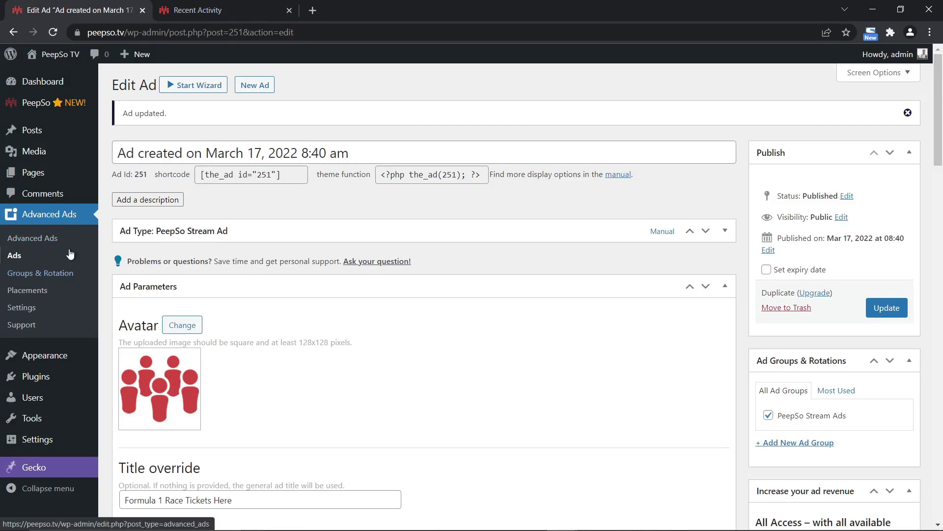
left_click(14, 255)
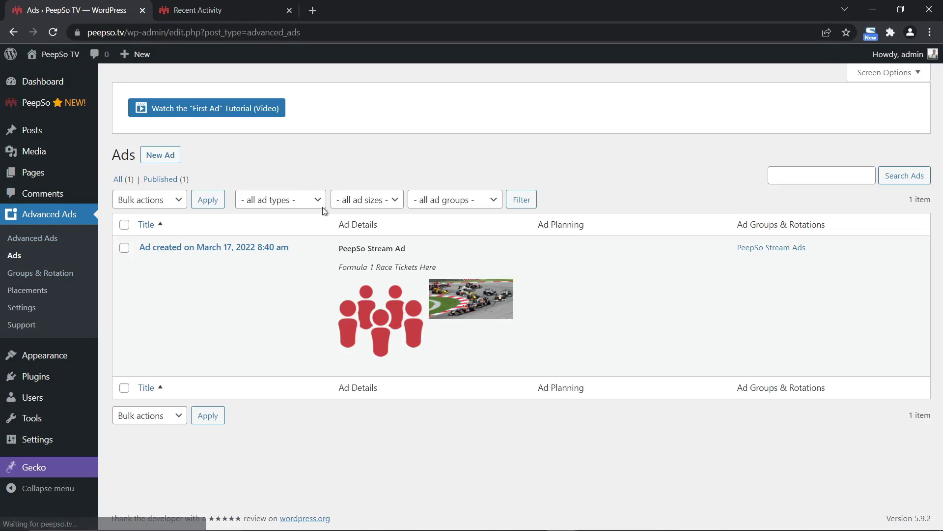
left_click(167, 156)
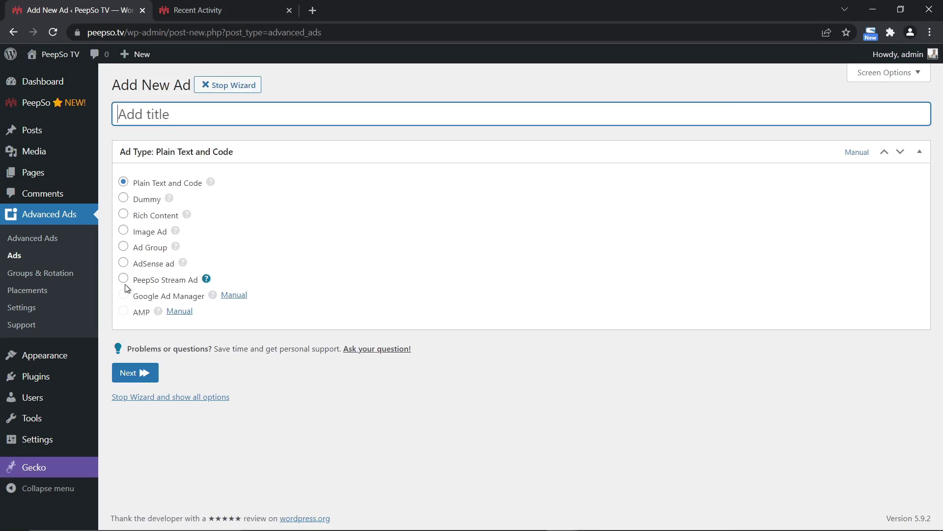
left_click(123, 279)
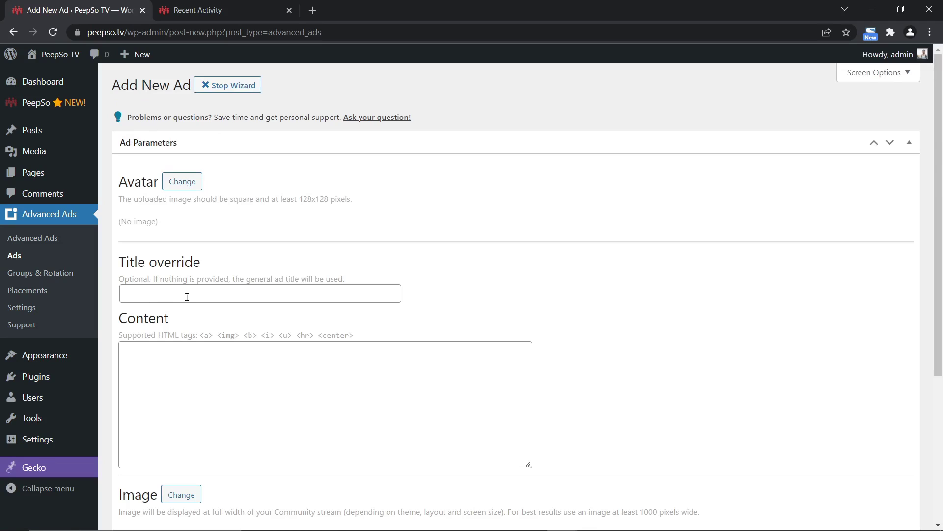
scroll(321, 300, "down", 4)
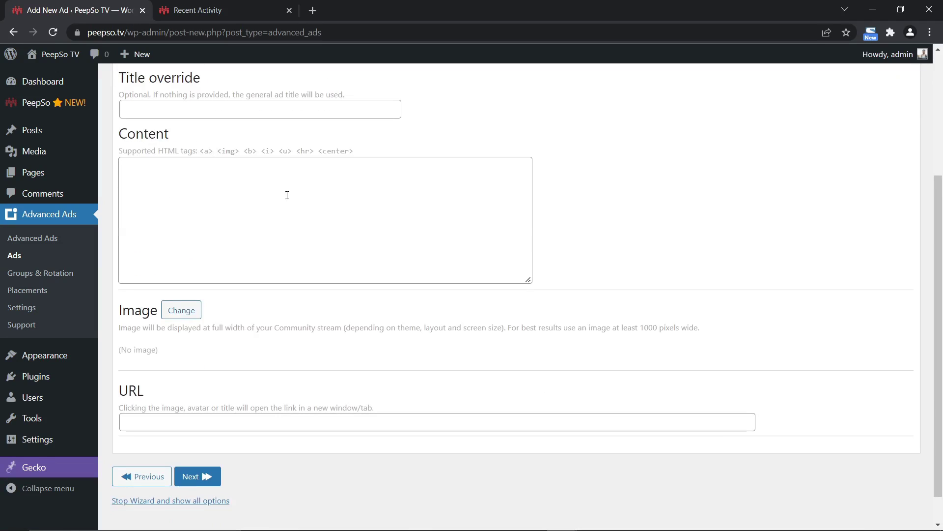
scroll(354, 250, "down", 1)
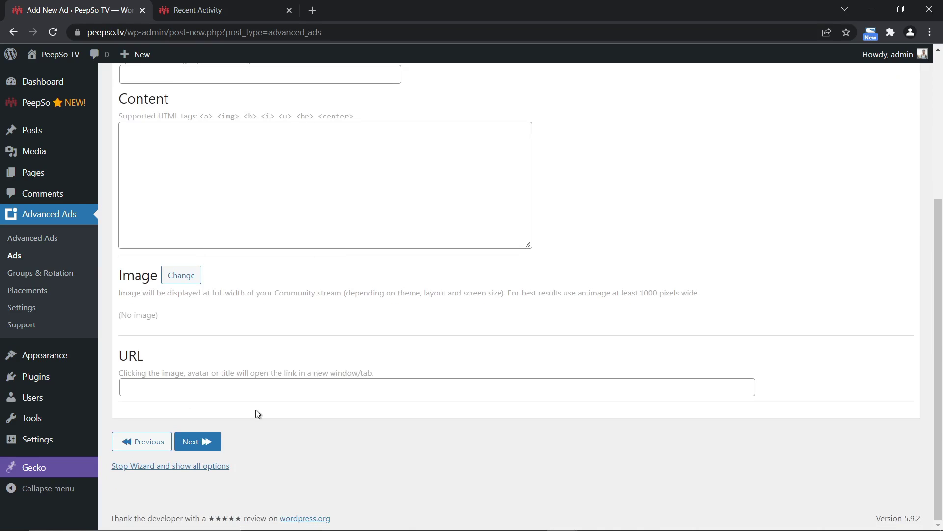
left_click(191, 441)
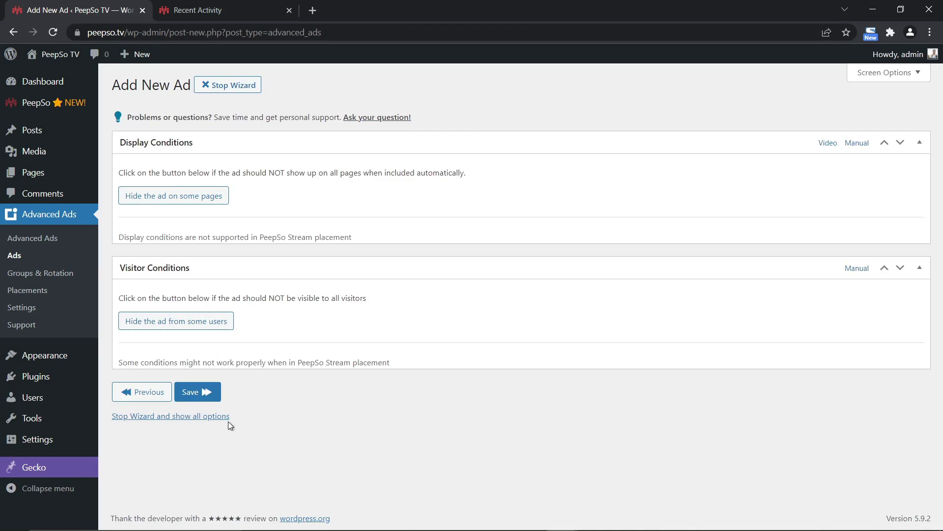
left_click(196, 391)
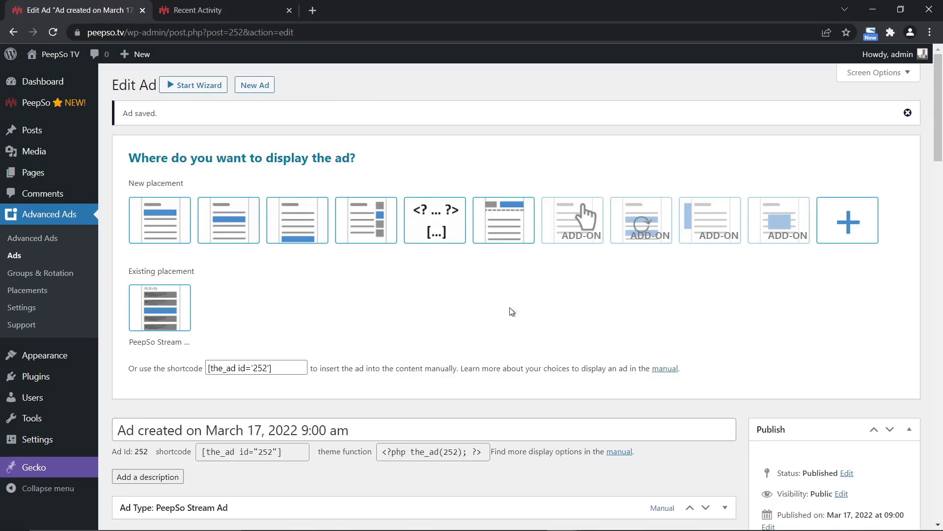
Assign the new ad to the PeepSo Stream Ads group and update it.
scroll(540, 310, "down", 9)
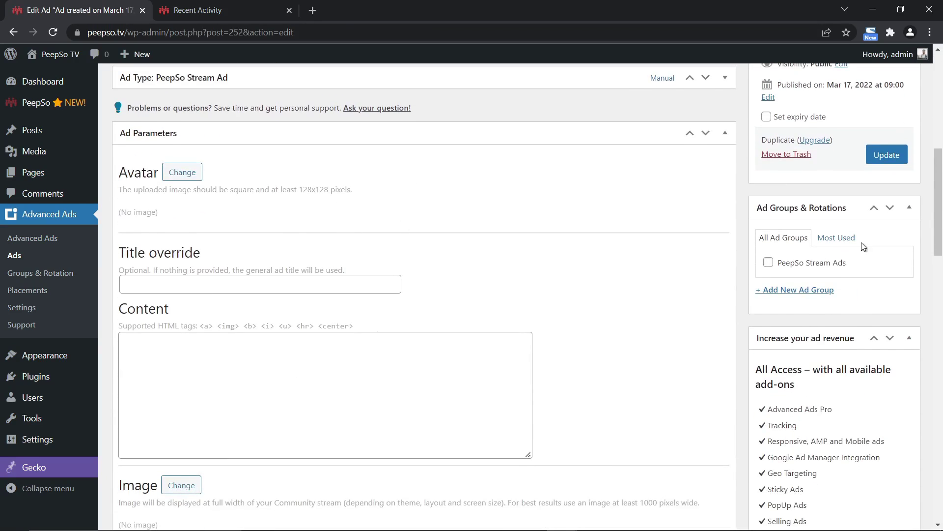
left_click(769, 265)
left_click(883, 164)
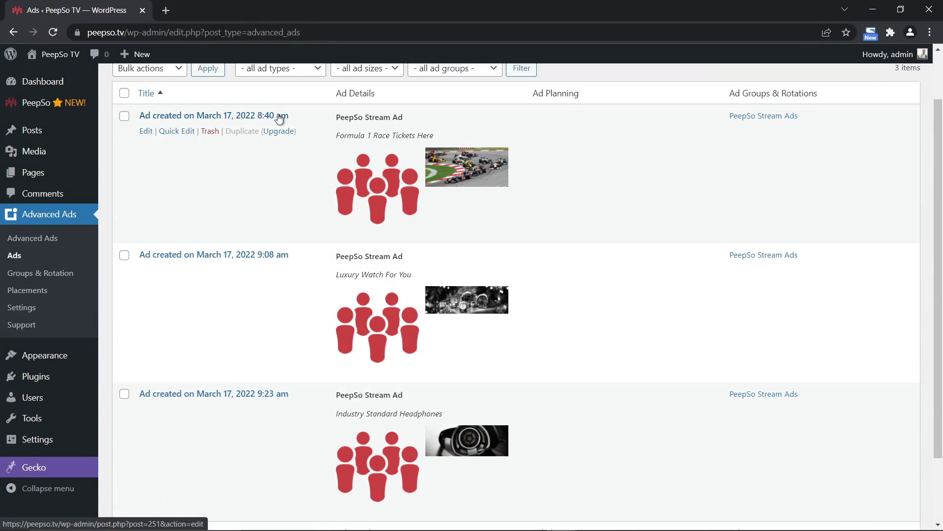
Rename the Formula 1 stream ad as "Formula 1 Tickets" with Quick Edit in the ads list.
left_click(176, 132)
left_click_drag(326, 136, 170, 137)
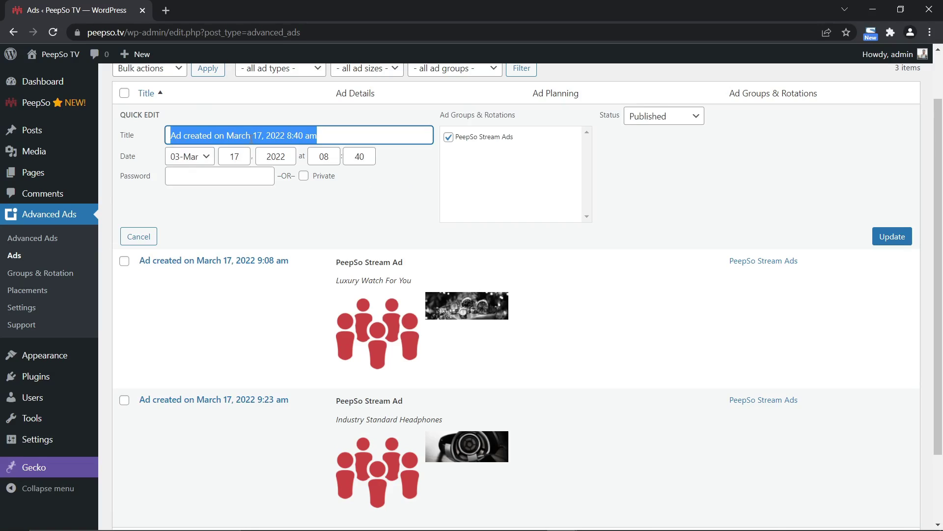
type("Formula")
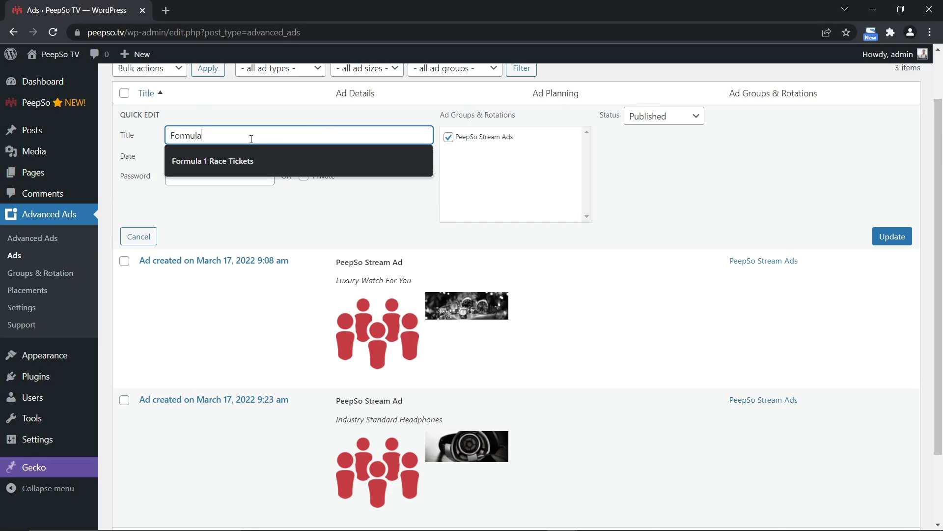
type(" 1 Tickets")
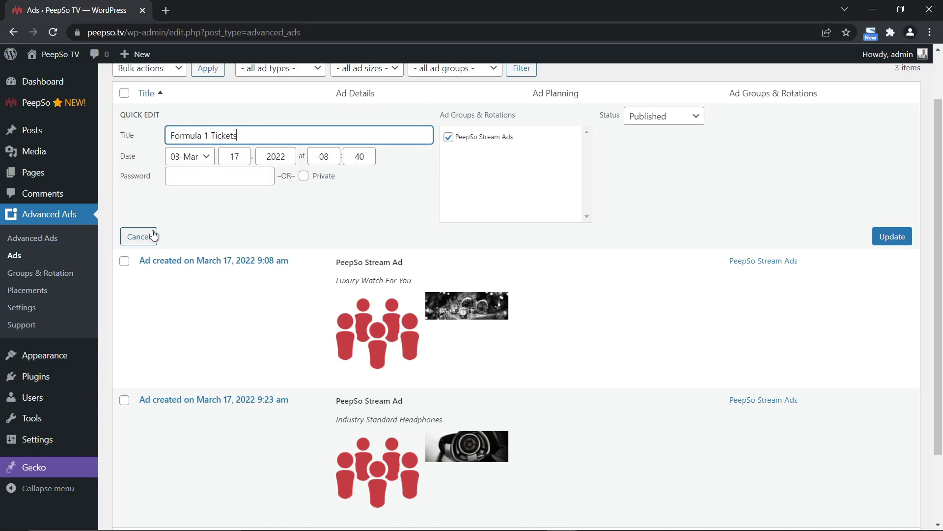
left_click(892, 236)
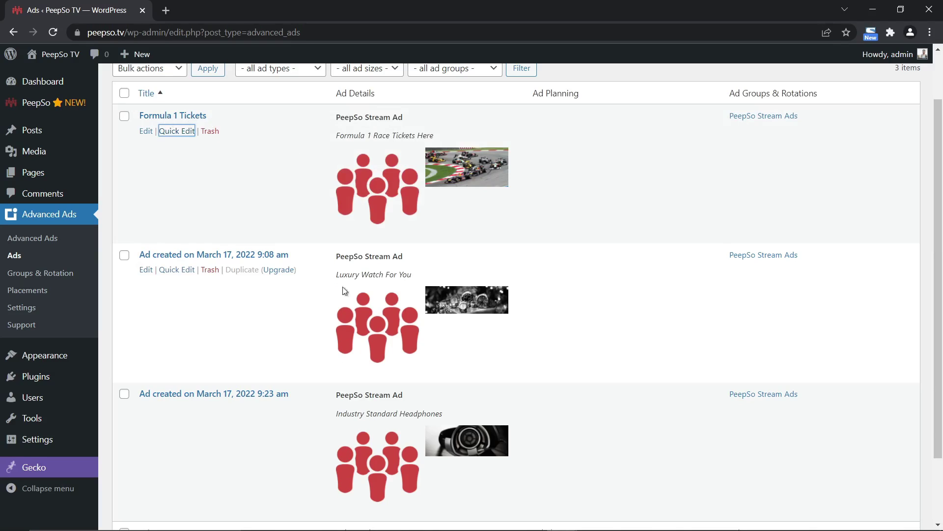
Rename the Luxury Watch For You stream ad as "Luxury Watches" with Quick Edit and save it.
left_click(177, 270)
left_click_drag(320, 275, 177, 274)
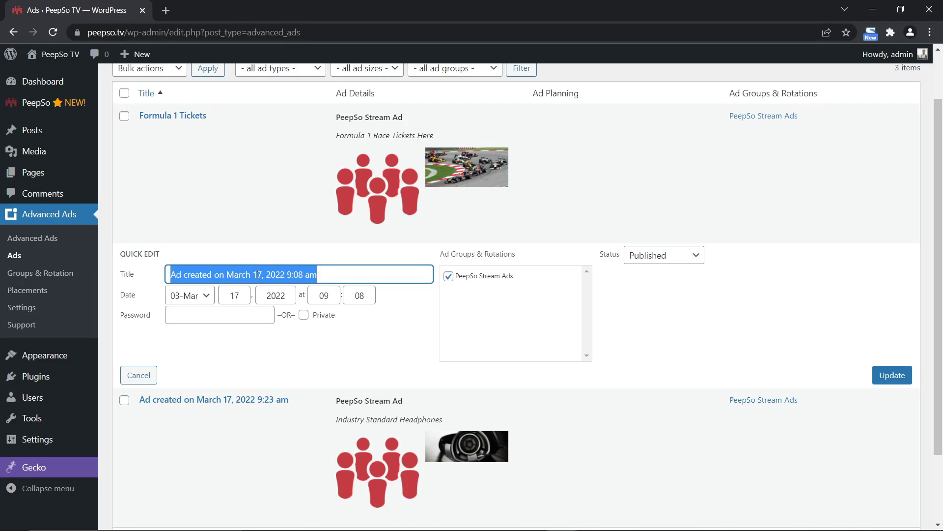
type("Luxury Watches")
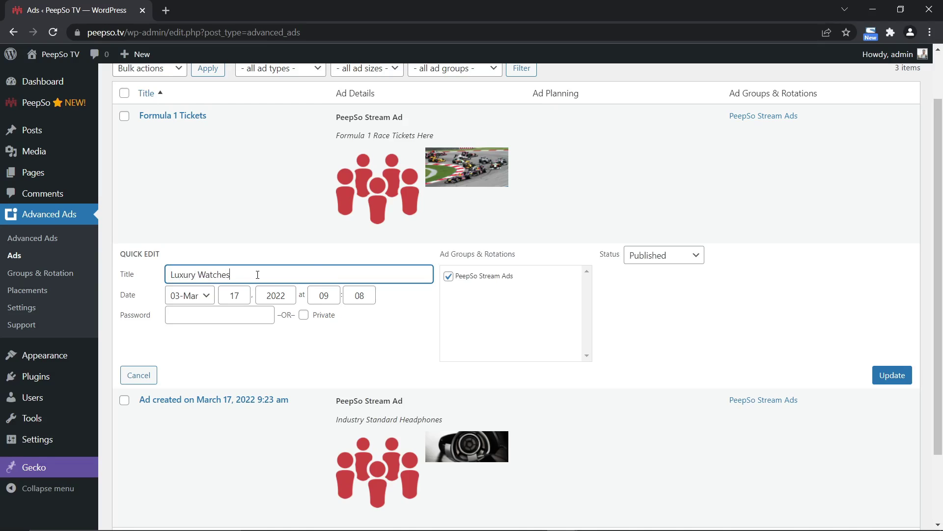
left_click(891, 375)
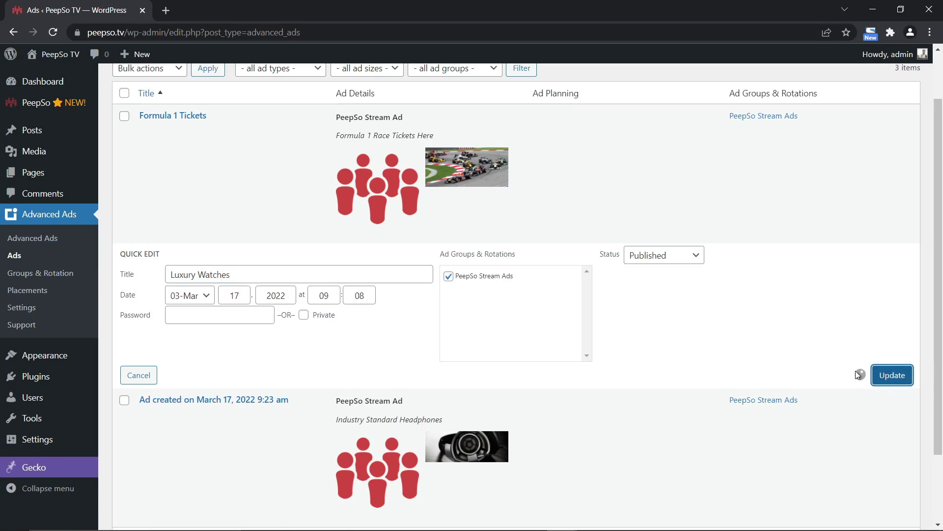
scroll(220, 291, "down", 2)
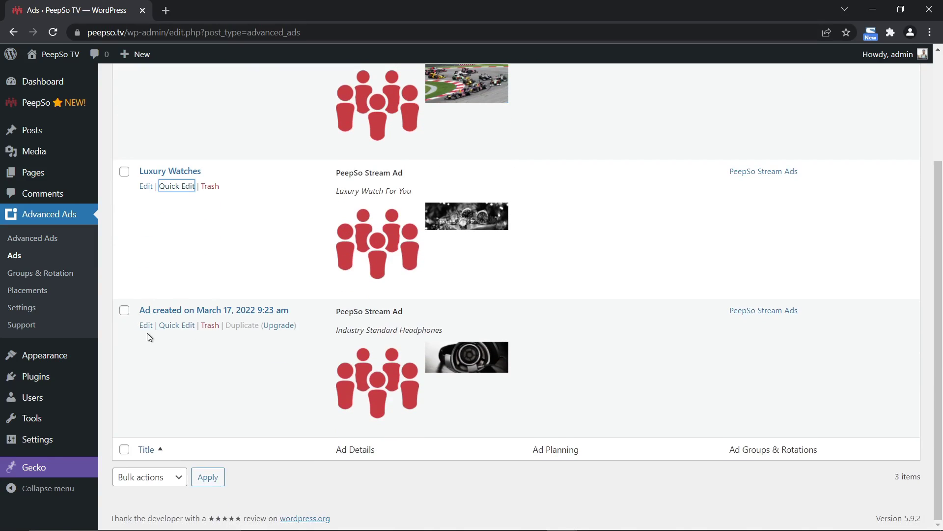
Rename the Industry Standard Headphones stream ad as "Headphones" with Quick Edit and save it.
left_click(175, 325)
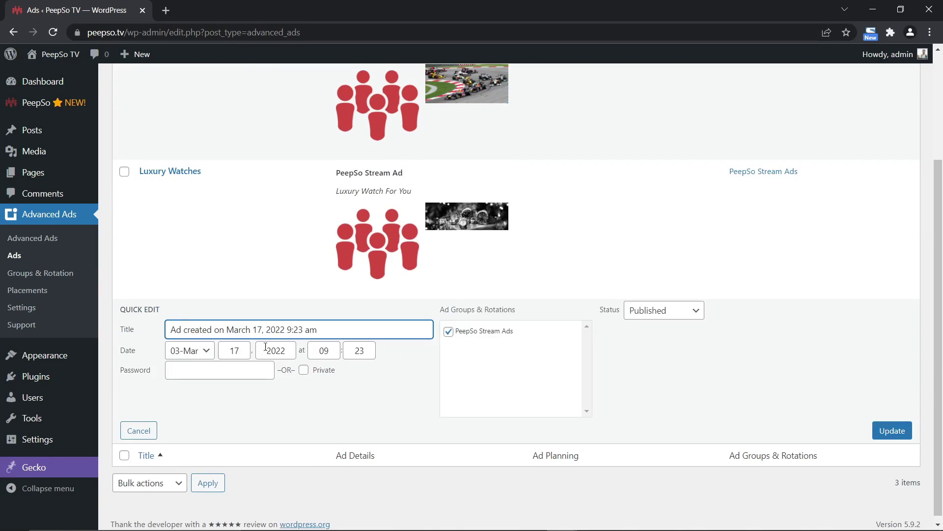
left_click_drag(331, 330, 165, 342)
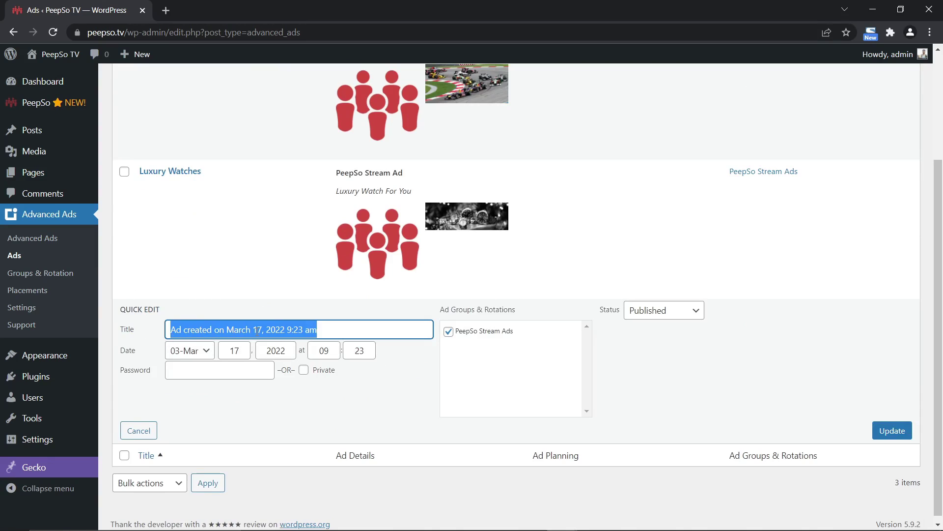
key("BackSpace")
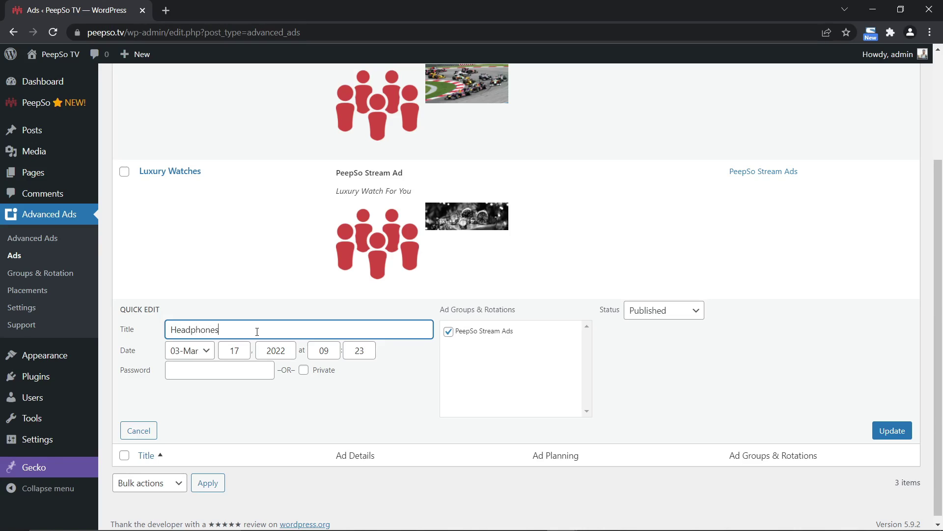
left_click(894, 429)
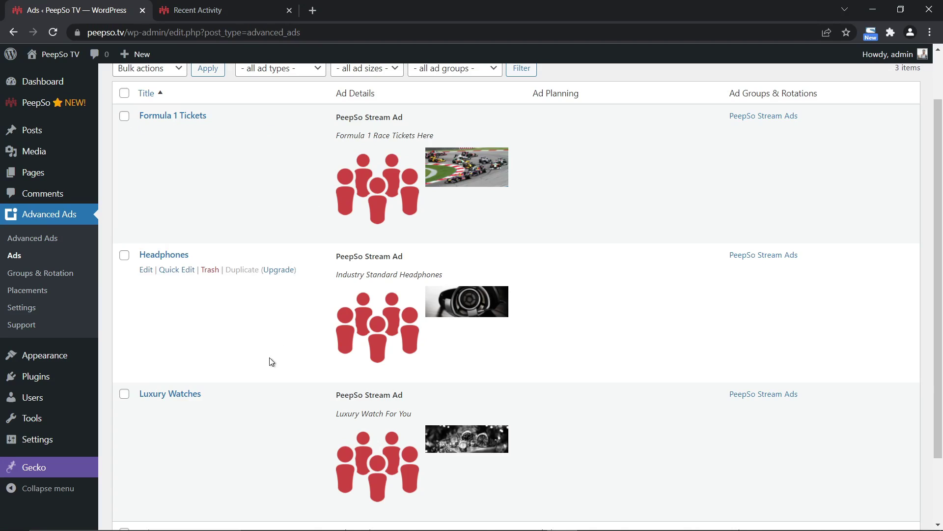
Reload the community's Recent Activity page, examine which sponsored ads appear among the stream posts, and return to the ads list.
left_click(209, 10)
left_click(52, 33)
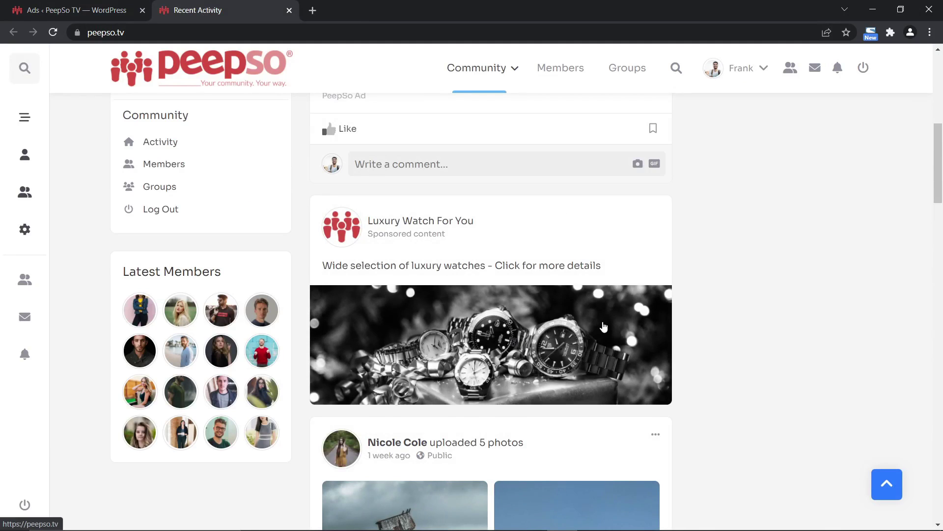
scroll(604, 327, "down", 20)
scroll(584, 300, "down", 3)
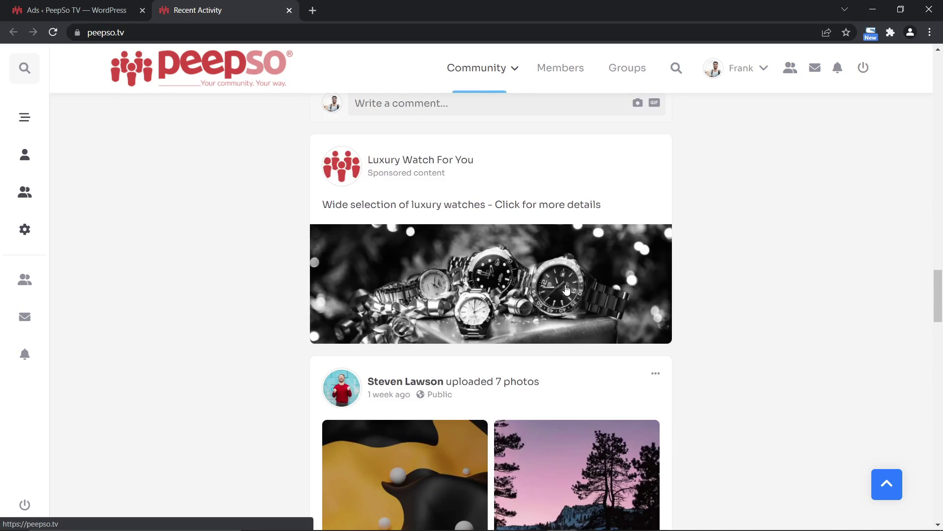
scroll(566, 289, "down", 20)
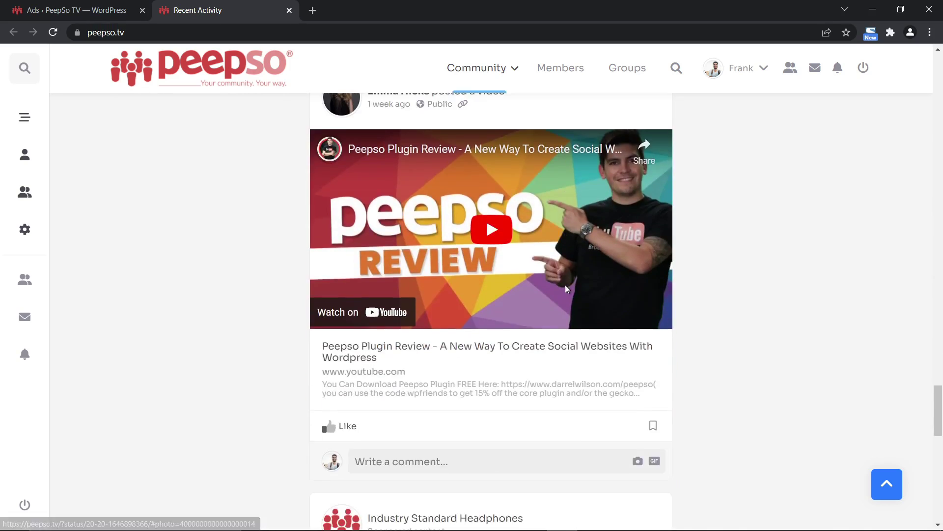
scroll(566, 289, "down", 6)
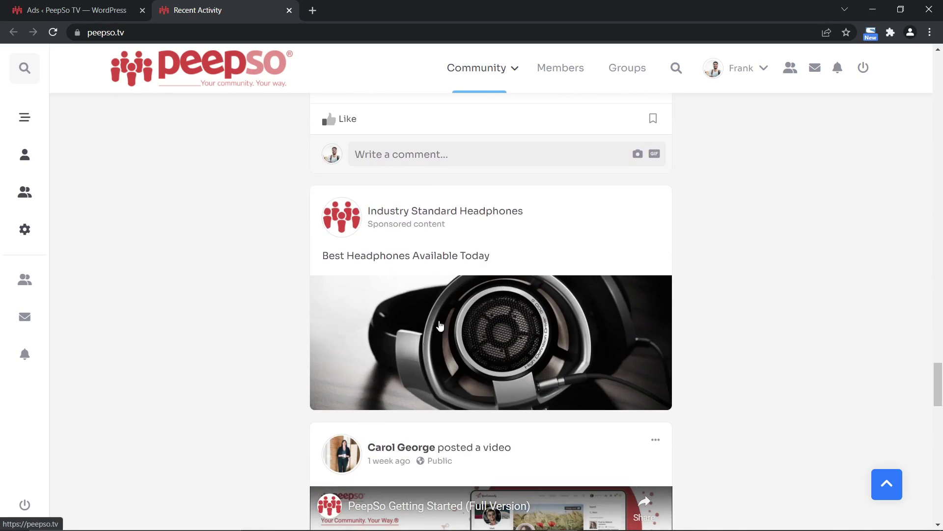
scroll(678, 385, "up", 18)
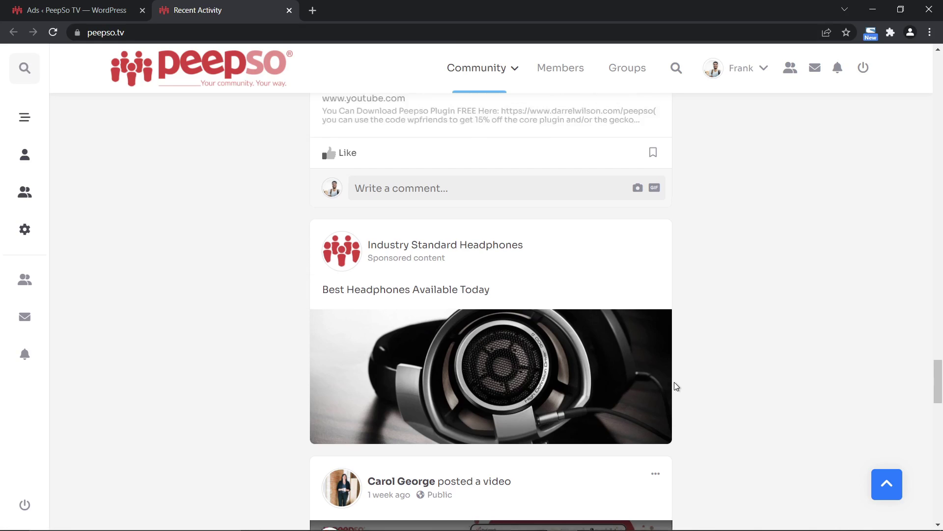
scroll(674, 383, "up", 8)
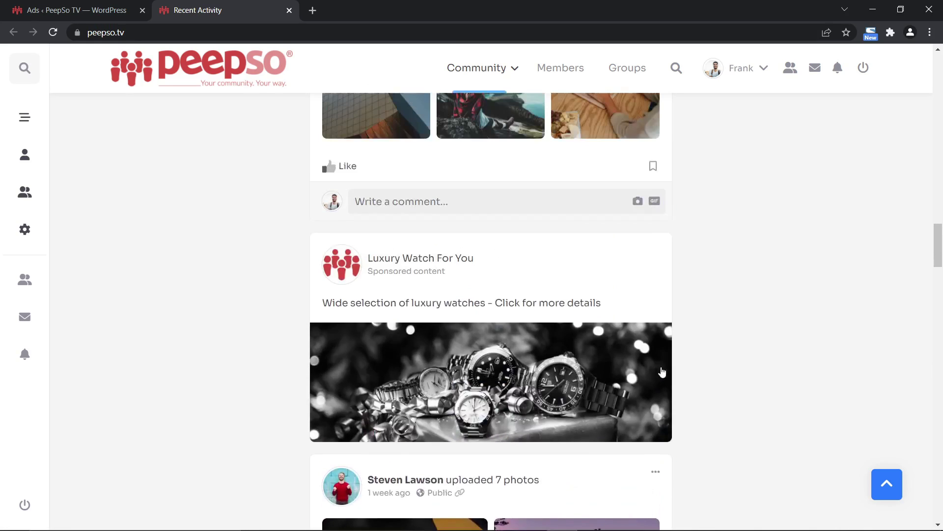
scroll(608, 396, "up", 10)
scroll(608, 396, "up", 15)
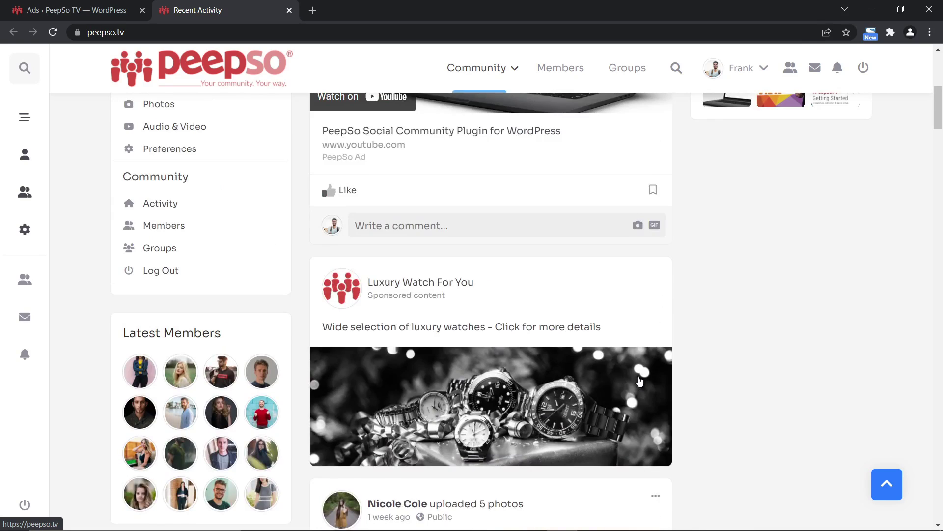
left_click(76, 10)
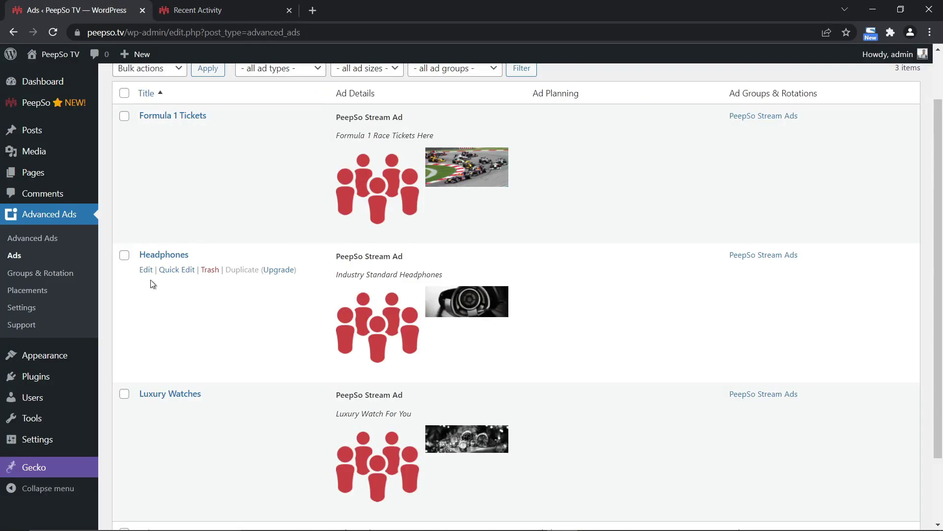
left_click(146, 409)
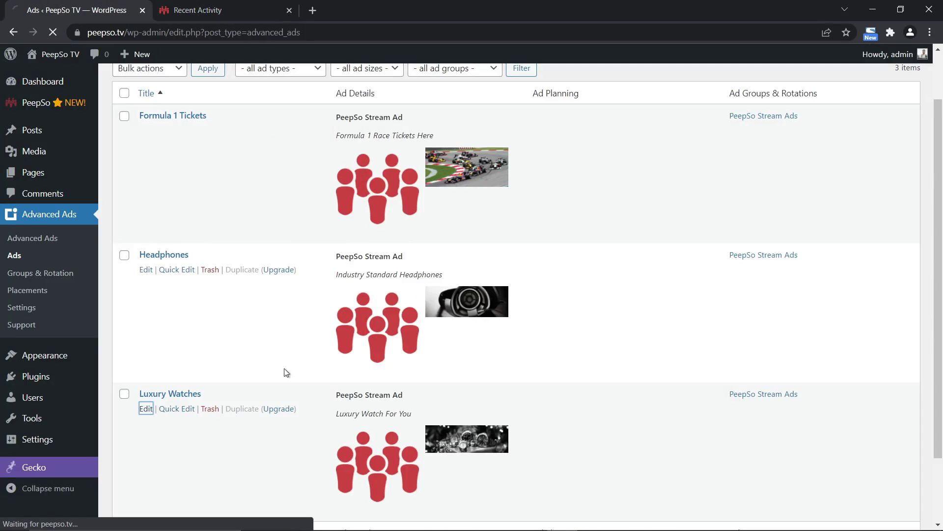
scroll(269, 351, "down", 5)
scroll(268, 344, "up", 5)
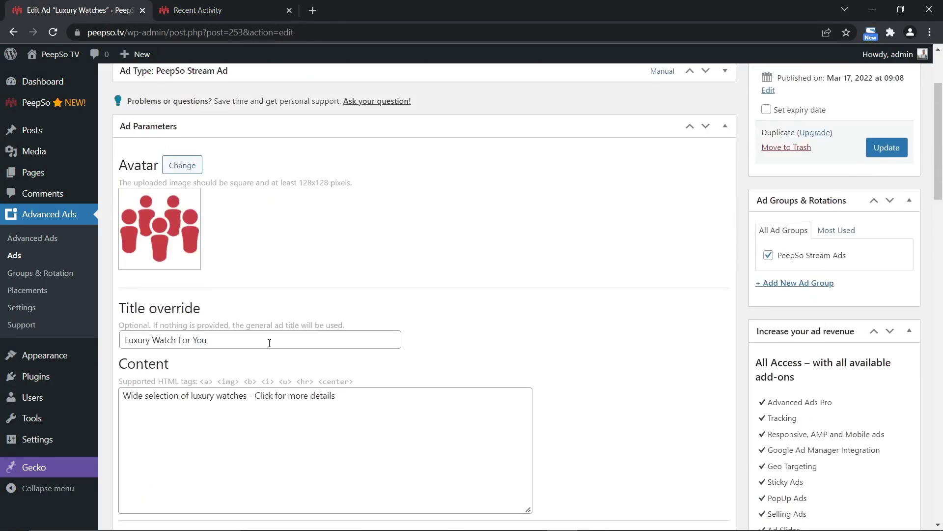
left_click(12, 32)
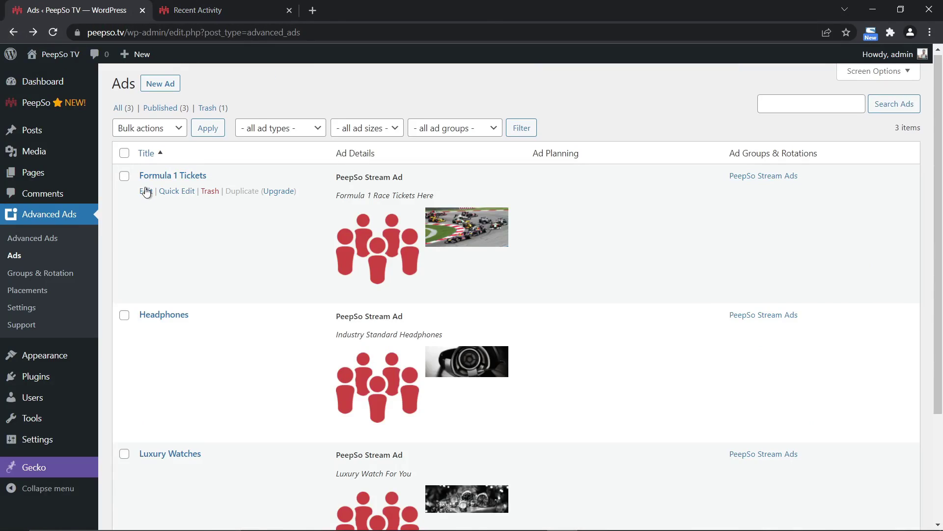
Open the Formula 1 Tickets ad for editing and examine its "Display only once" option.
left_click(147, 193)
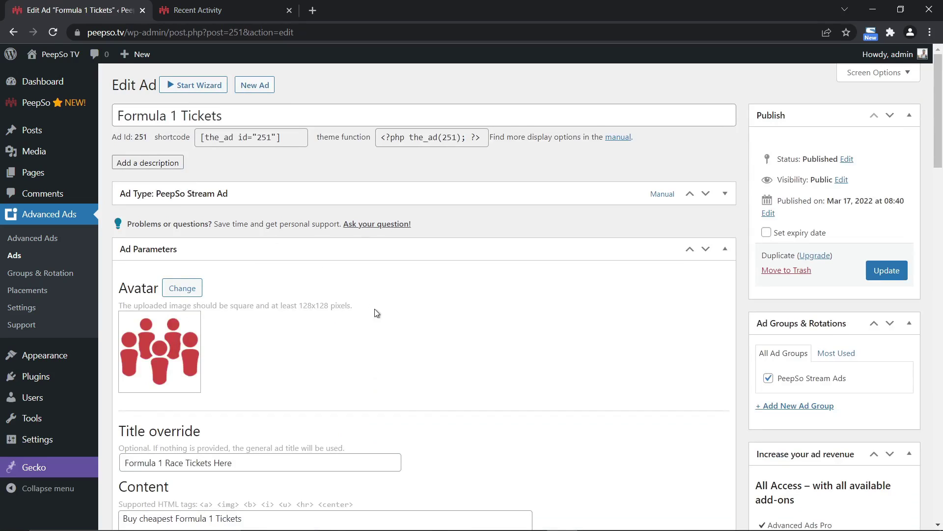
scroll(406, 306, "down", 20)
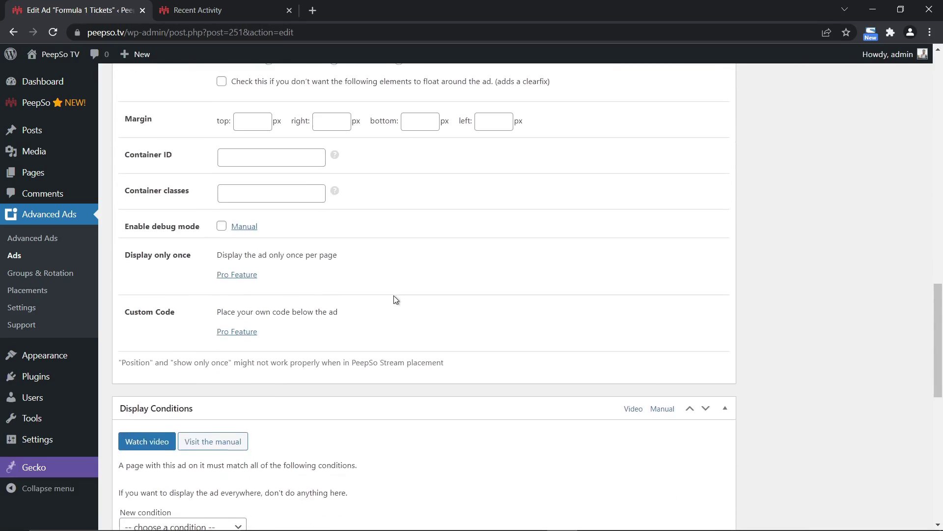
scroll(398, 205, "up", 4)
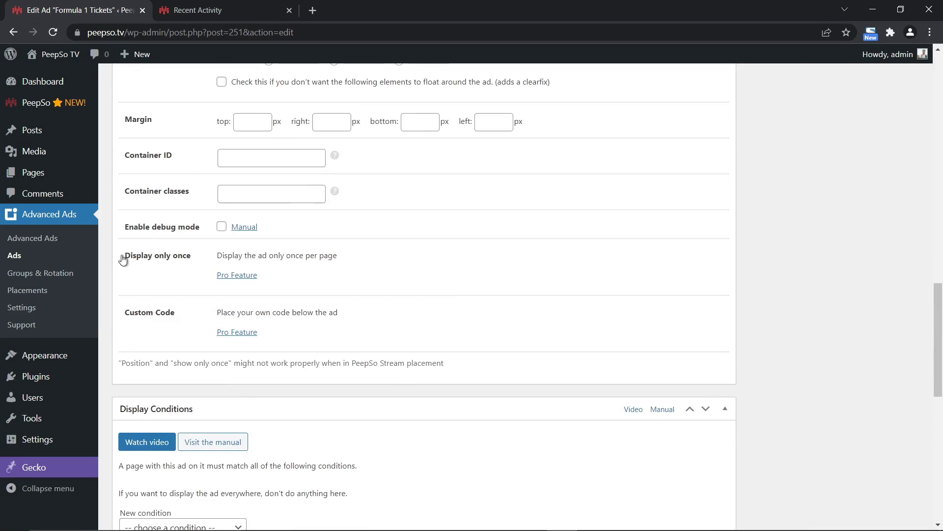
left_click_drag(126, 259, 194, 256)
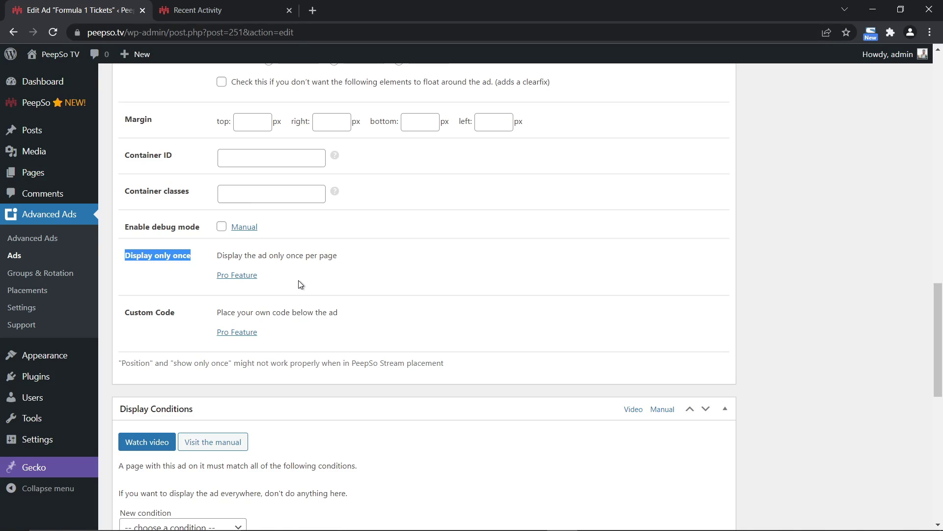
In the PeepSo Stream Ads group, set the weights of Formula 1 Tickets and Luxury Watches to 1 and update the groups.
left_click(39, 273)
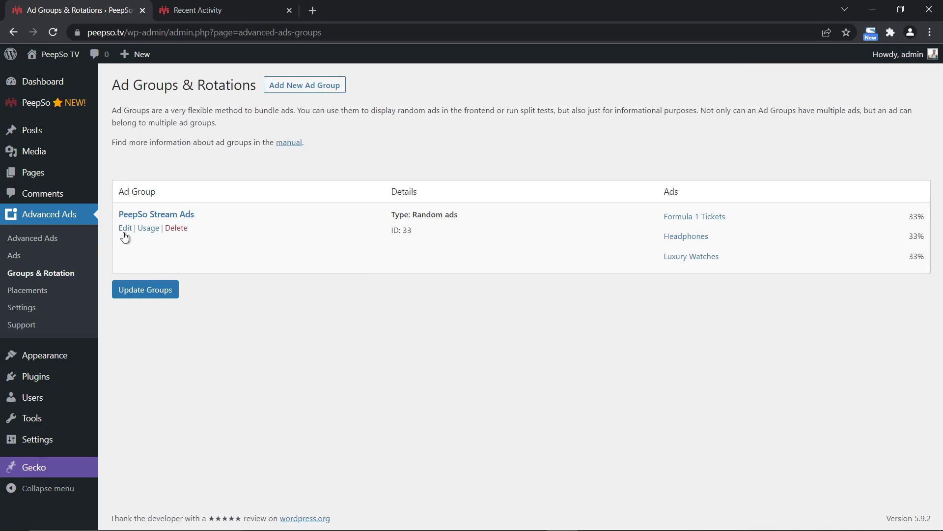
left_click(125, 229)
scroll(404, 320, "down", 2)
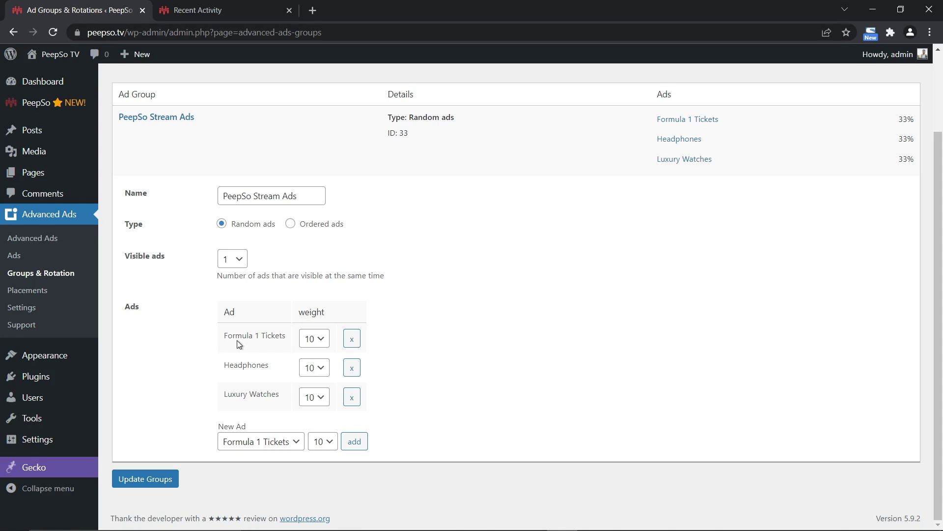
left_click(321, 340)
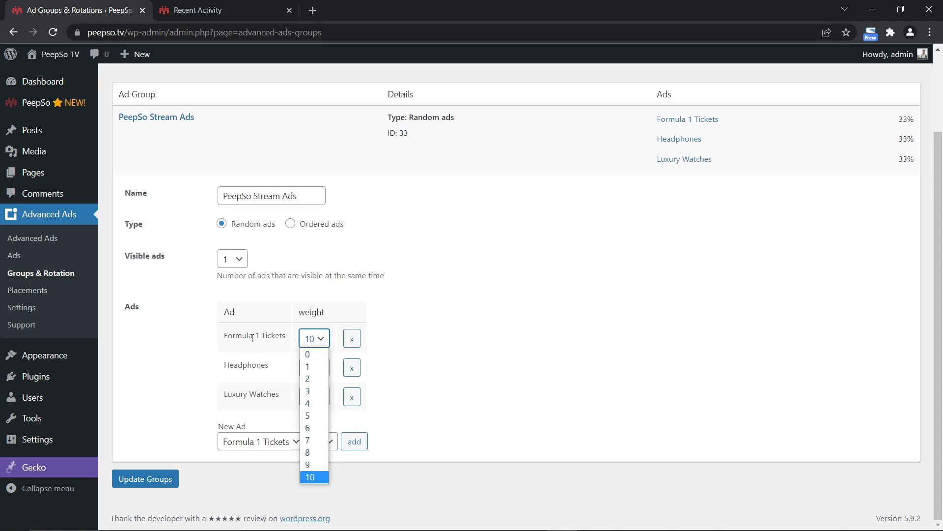
left_click(310, 366)
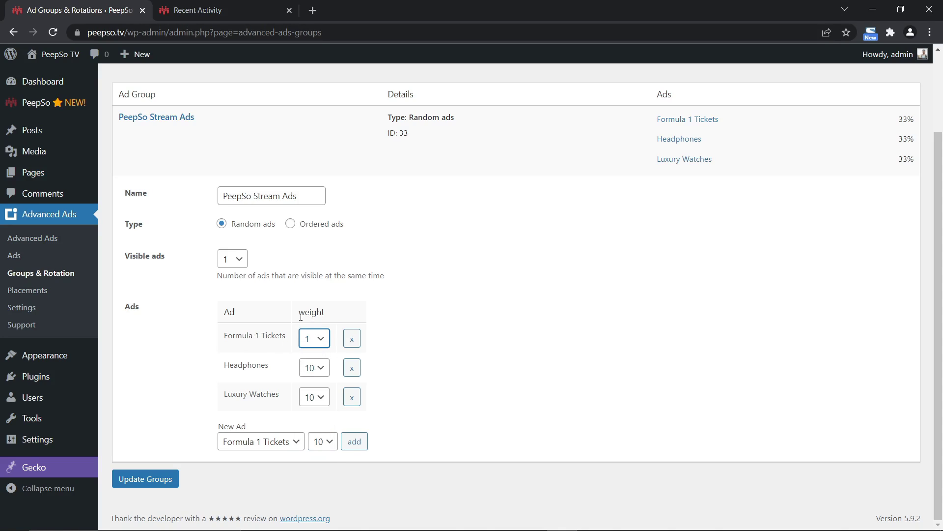
left_click(319, 398)
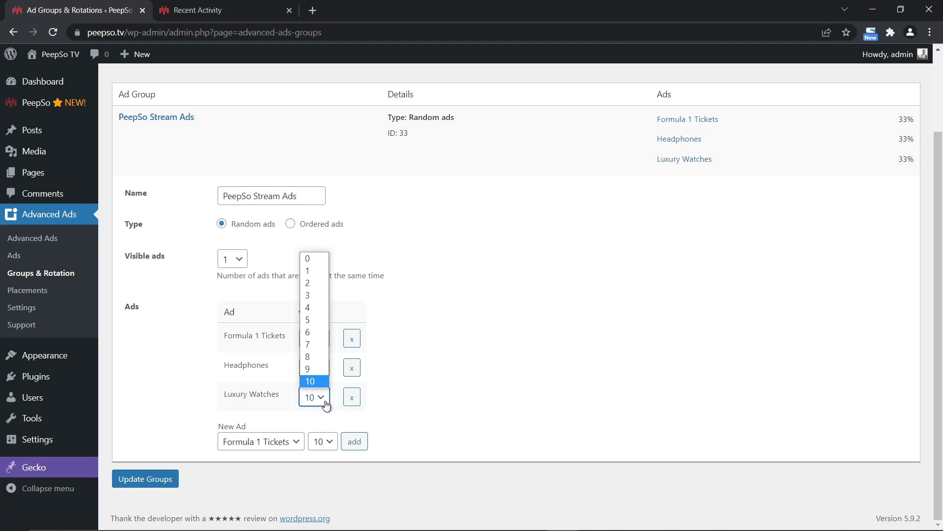
left_click(312, 273)
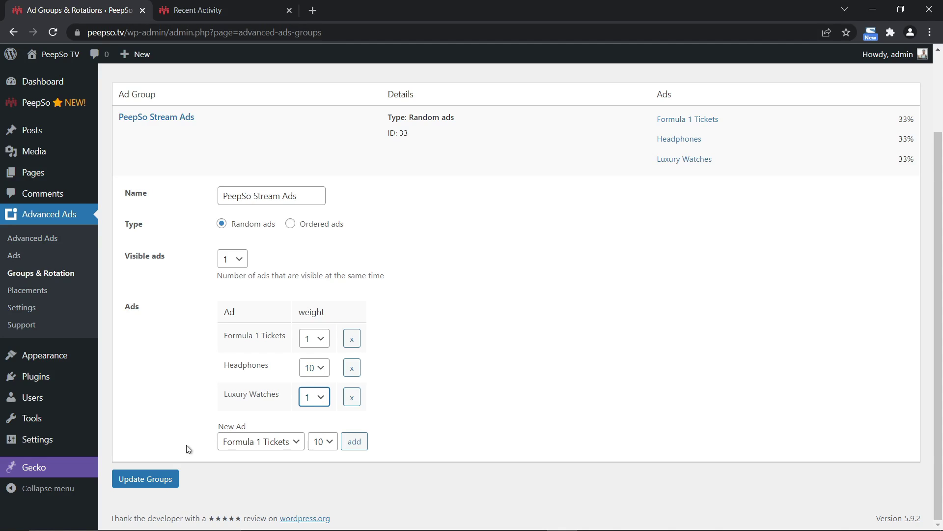
left_click(147, 479)
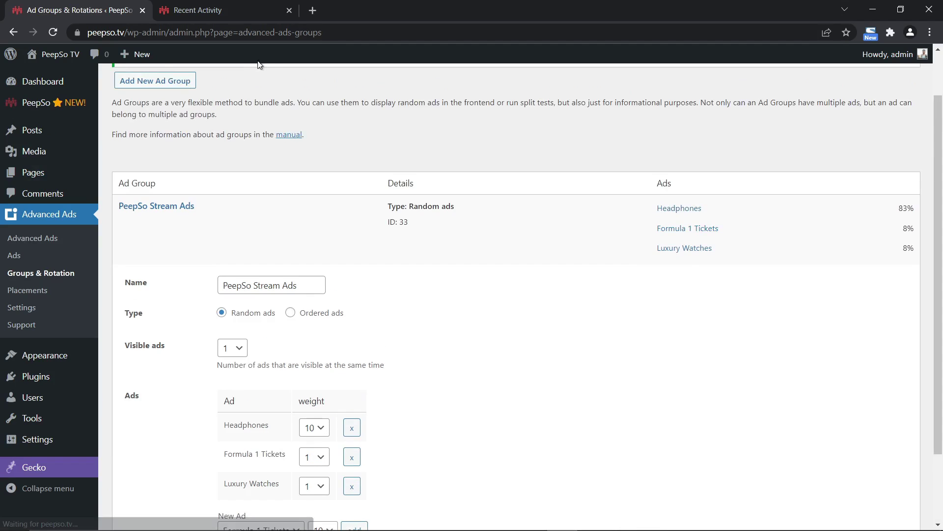
Reload the community's Recent Activity page and check which ads the new group weights show in the stream.
left_click(273, 11)
key("F5")
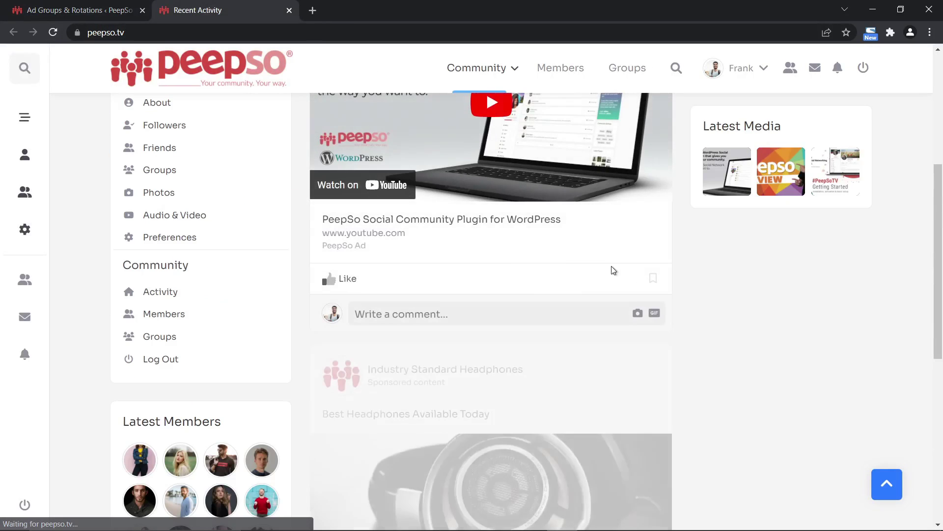
scroll(585, 252, "down", 7)
scroll(578, 250, "down", 20)
scroll(579, 250, "down", 15)
scroll(481, 246, "up", 15)
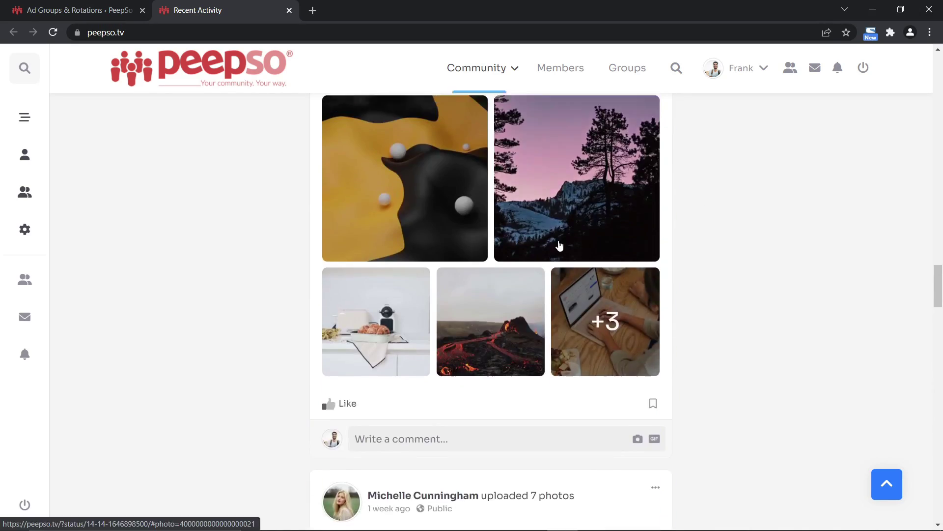
scroll(560, 244, "up", 9)
scroll(233, 358, "up", 3)
scroll(233, 358, "up", 10)
Back in the PeepSo Stream Ads group, set the Formula 1 Tickets weight to 10 and Headphones to 1, and update the groups.
left_click(40, 10)
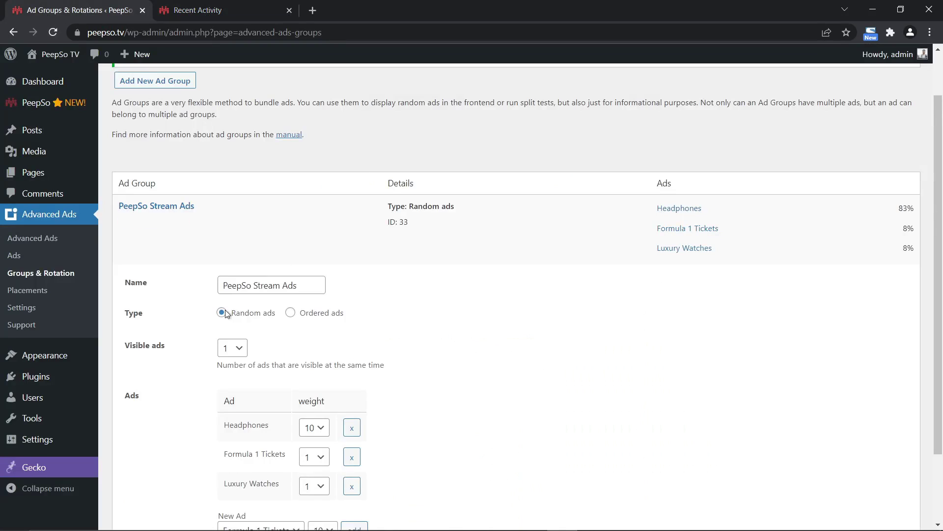
scroll(341, 358, "down", 2)
left_click(327, 370)
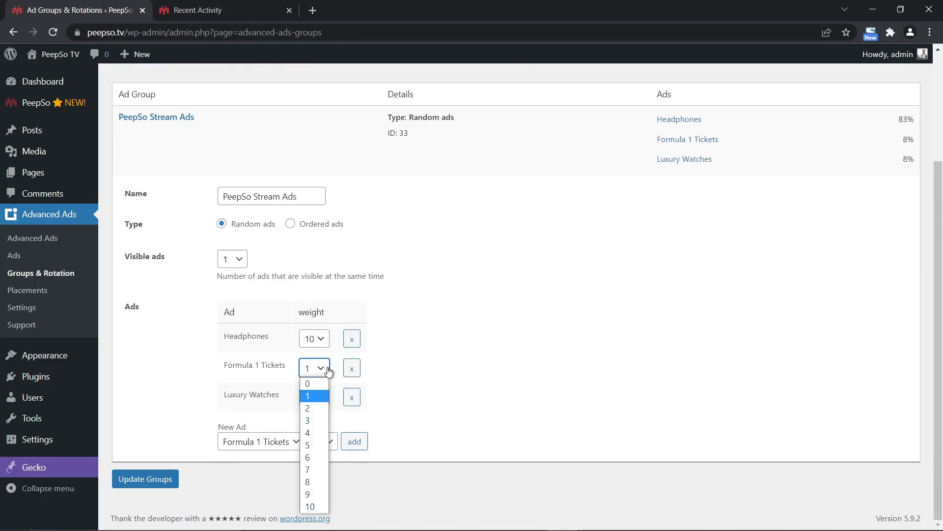
left_click(314, 506)
left_click(327, 398)
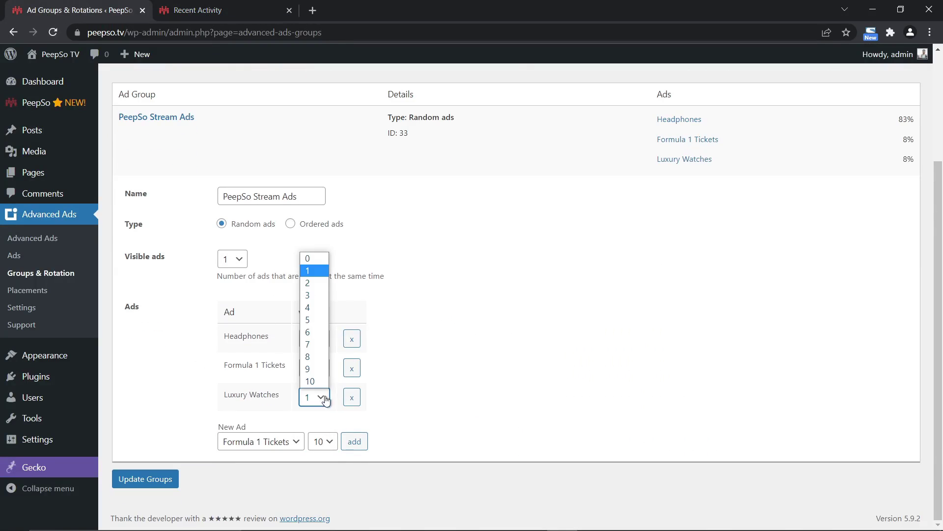
left_click(450, 324)
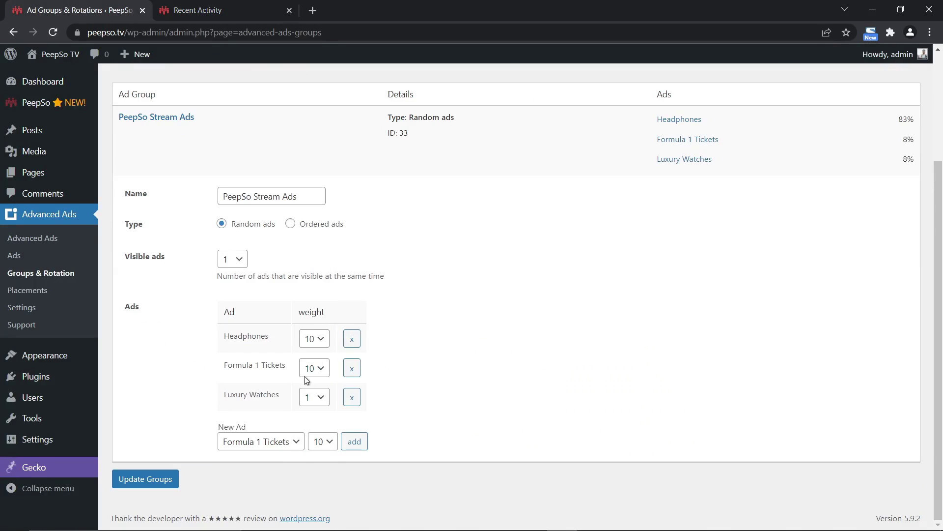
left_click(315, 339)
left_click(310, 366)
left_click(117, 483)
scroll(427, 383, "down", 3)
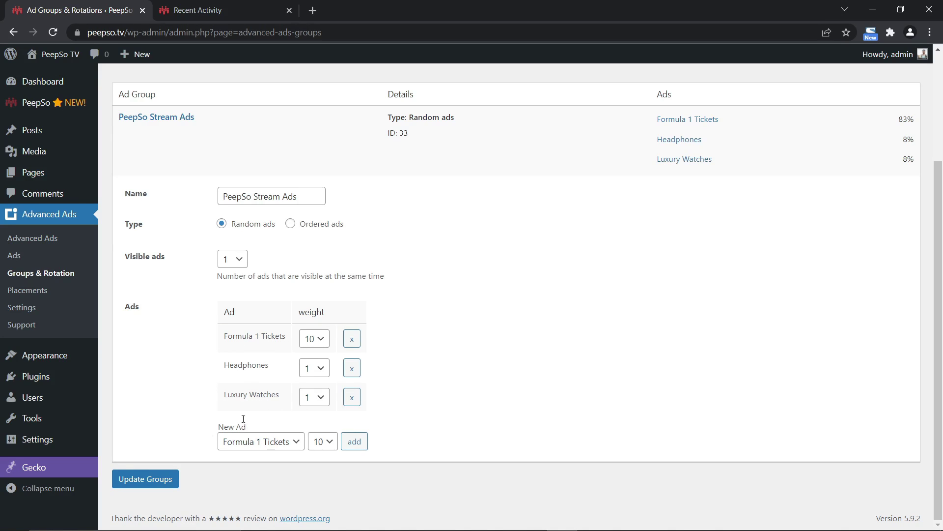
Reload the community's Recent Activity page and check how often each sponsored ad appears in the stream under the changed weights.
left_click(201, 10)
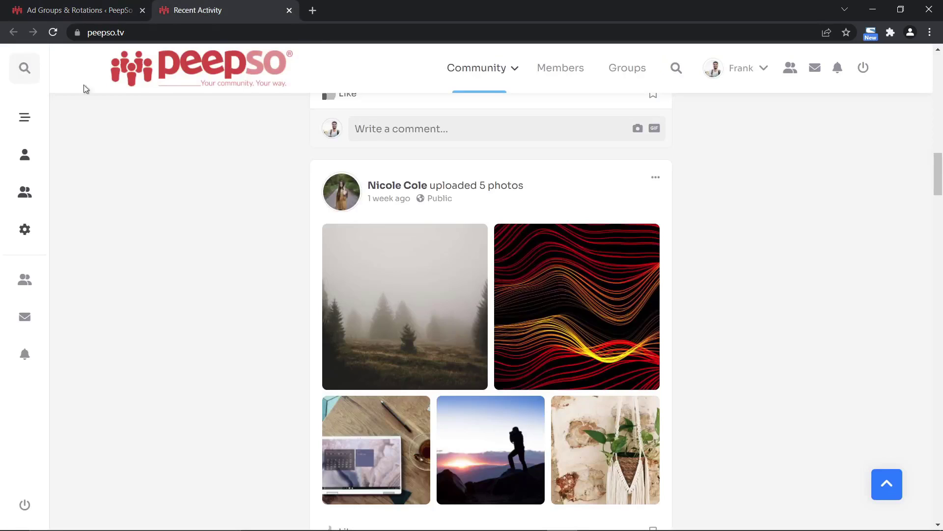
left_click(53, 33)
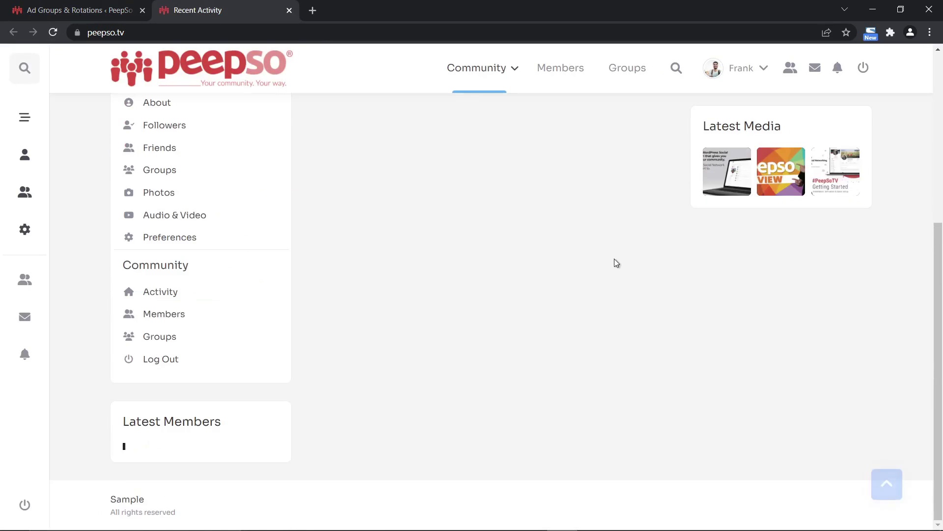
scroll(587, 223, "down", 6)
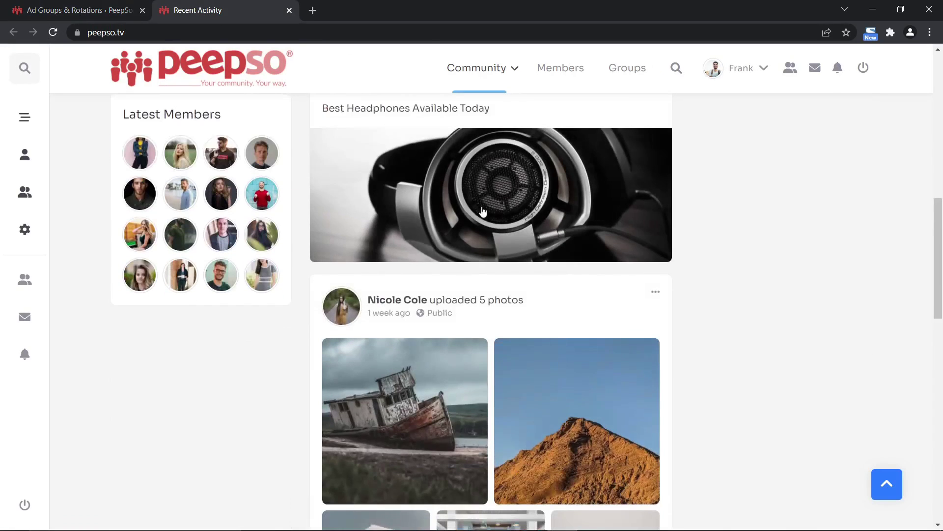
scroll(594, 229, "down", 20)
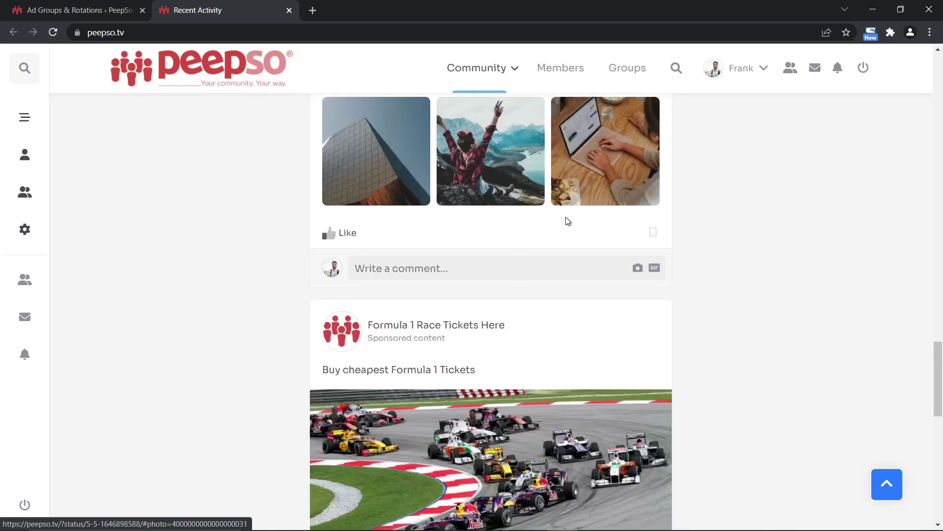
scroll(548, 266, "down", 20)
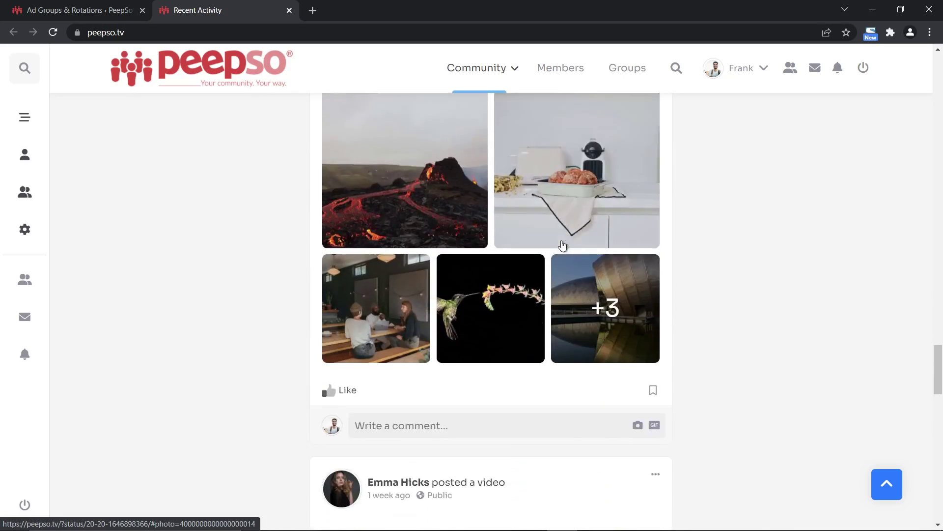
scroll(559, 244, "down", 9)
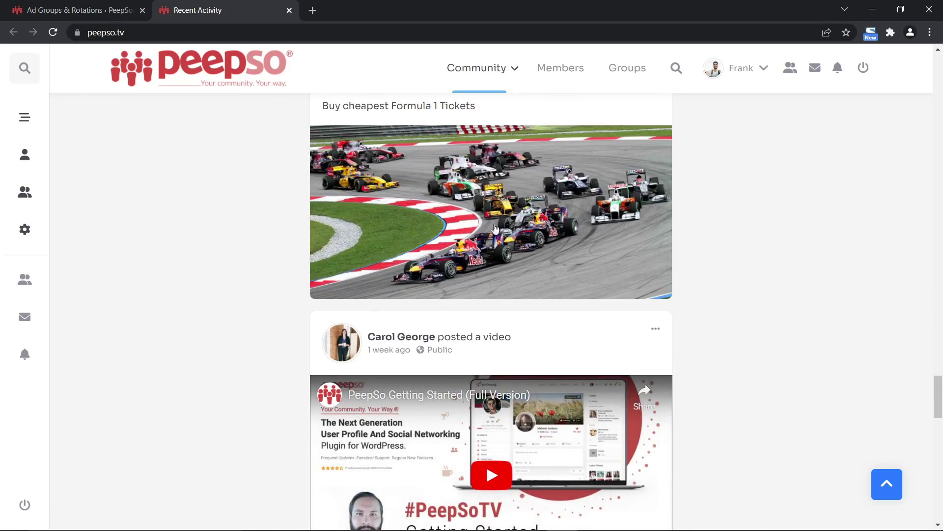
scroll(769, 315, "up", 20)
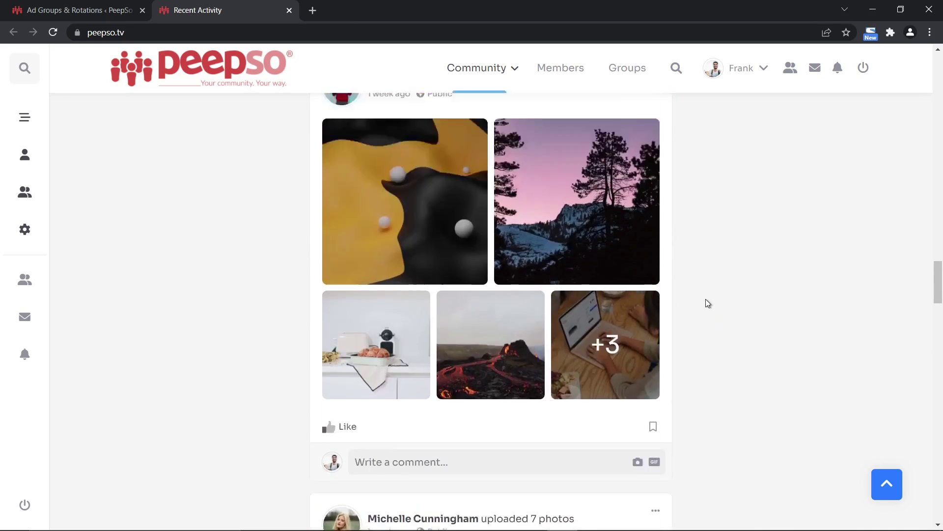
scroll(581, 330, "up", 2)
scroll(724, 371, "up", 20)
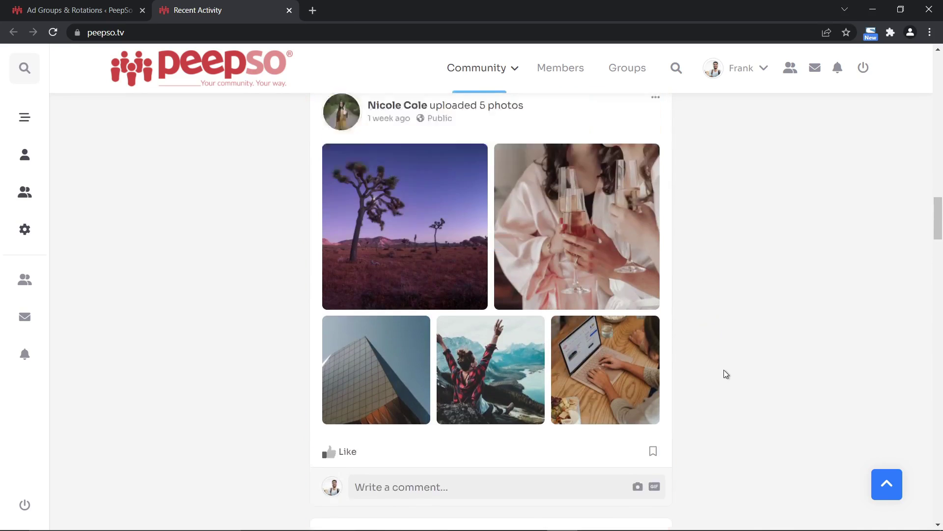
scroll(532, 272, "up", 6)
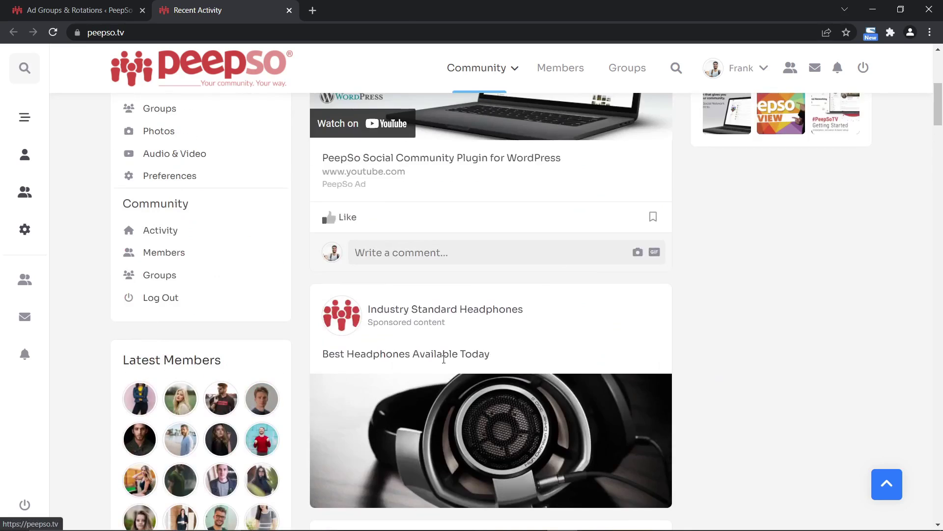
Compare the ad weights in the PeepSo Stream Ads group with the sponsored posts in the community's activity stream.
left_click(84, 7)
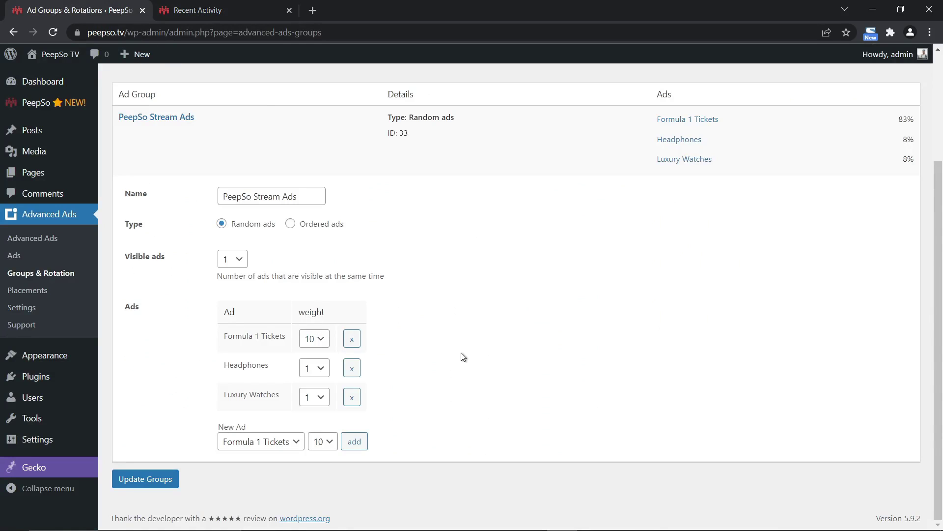
left_click(204, 12)
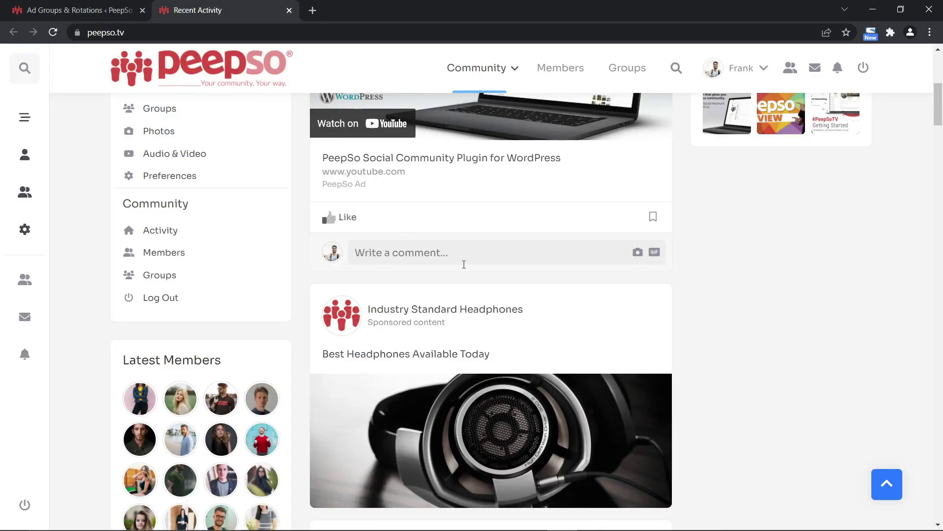
scroll(522, 312, "down", 4)
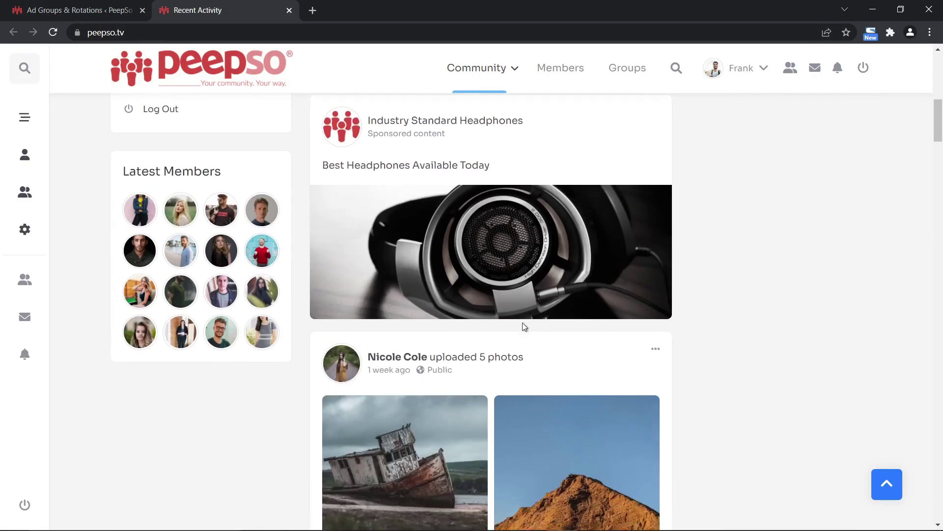
scroll(525, 325, "down", 5)
scroll(588, 367, "down", 4)
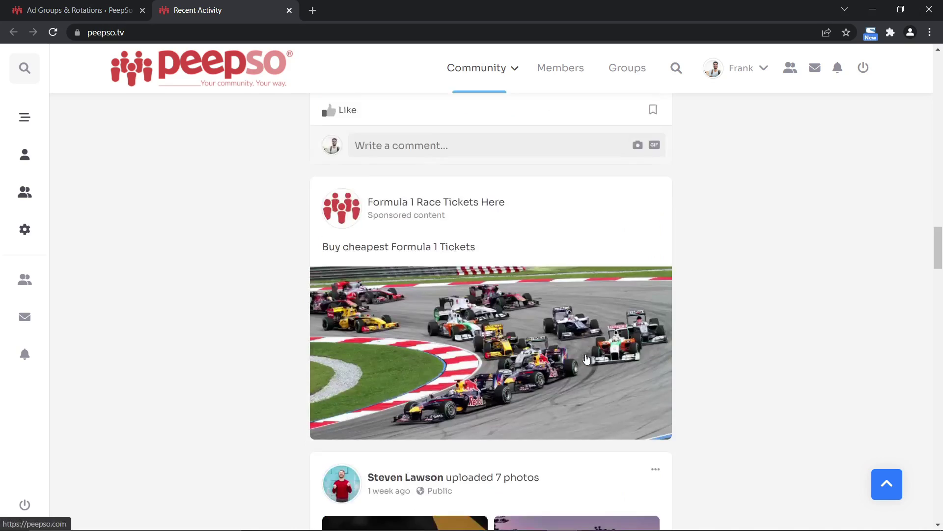
scroll(588, 359, "down", 10)
scroll(488, 352, "up", 20)
scroll(487, 352, "up", 4)
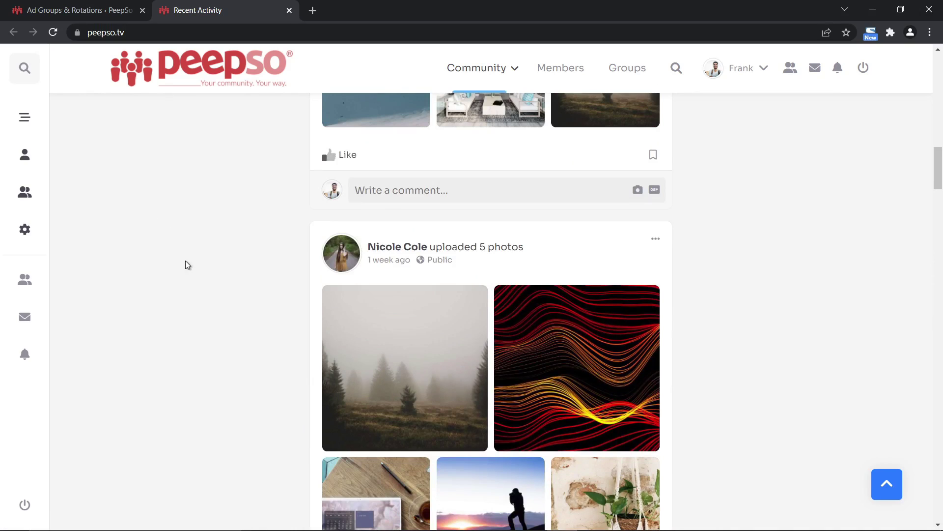
scroll(184, 263, "up", 6)
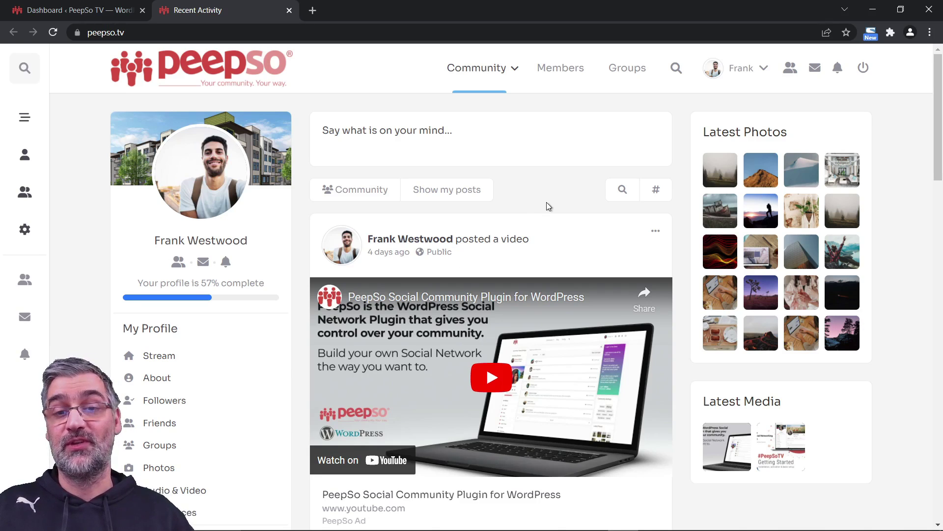
Examine the first sponsored post in the activity stream and the sidebar area around the Latest Media widget.
scroll(549, 207, "down", 10)
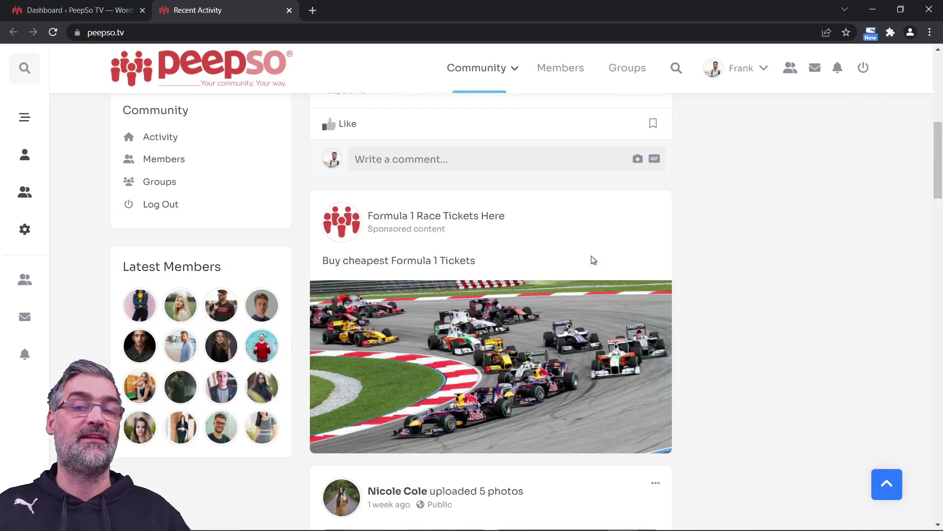
scroll(614, 275, "up", 7)
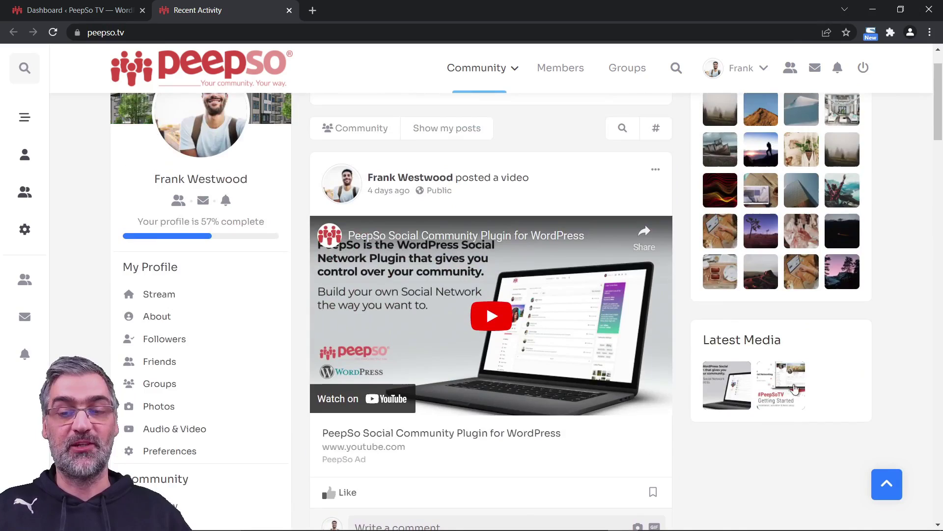
scroll(805, 387, "down", 4)
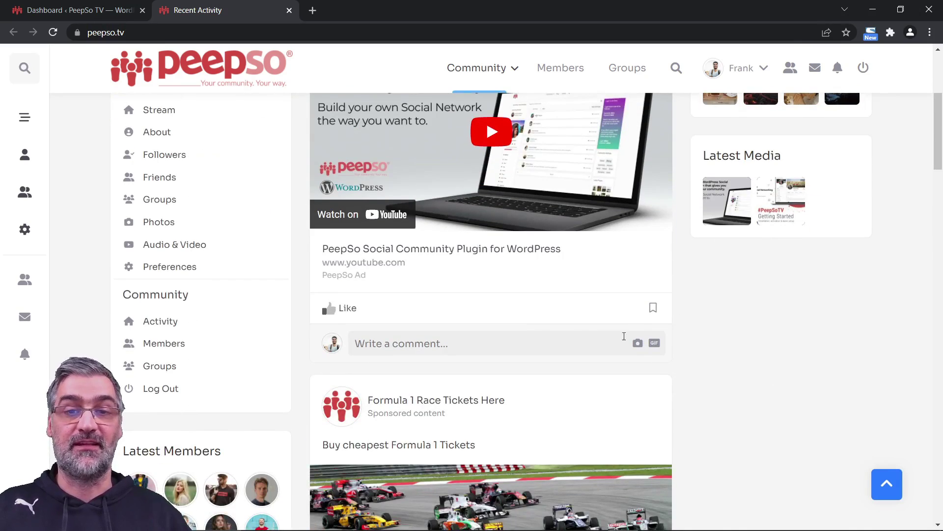
scroll(492, 197, "up", 5)
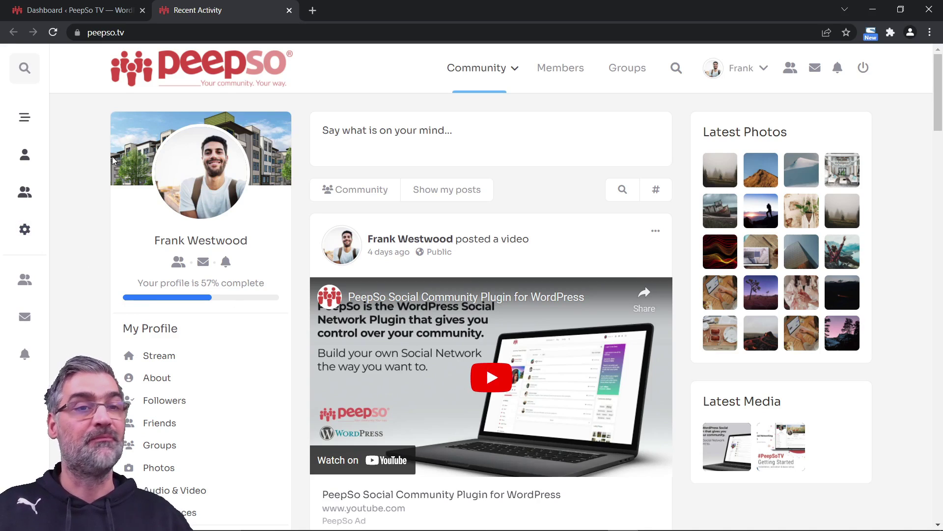
In the WordPress admin's Advanced Ads list, start a new ad titled "Sidebar Ad" with the Image Ad type.
left_click(73, 10)
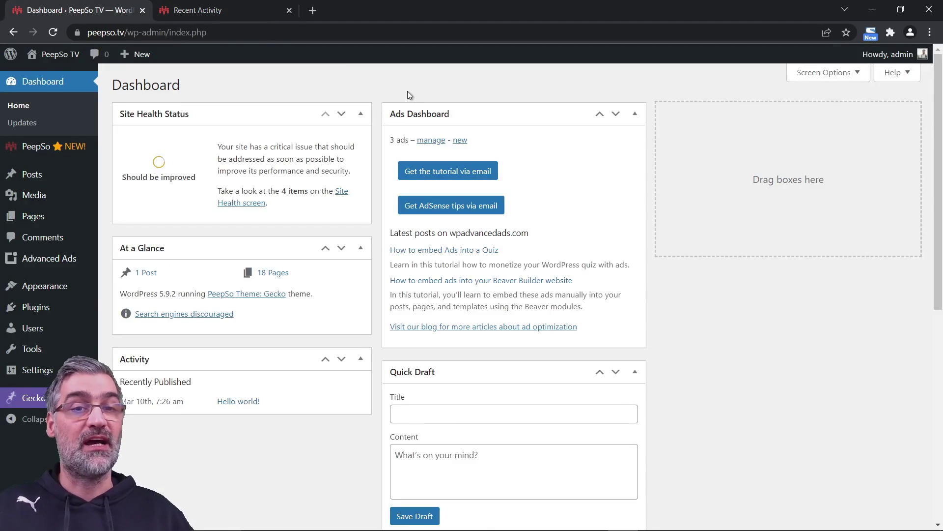
mouse_move(38, 265)
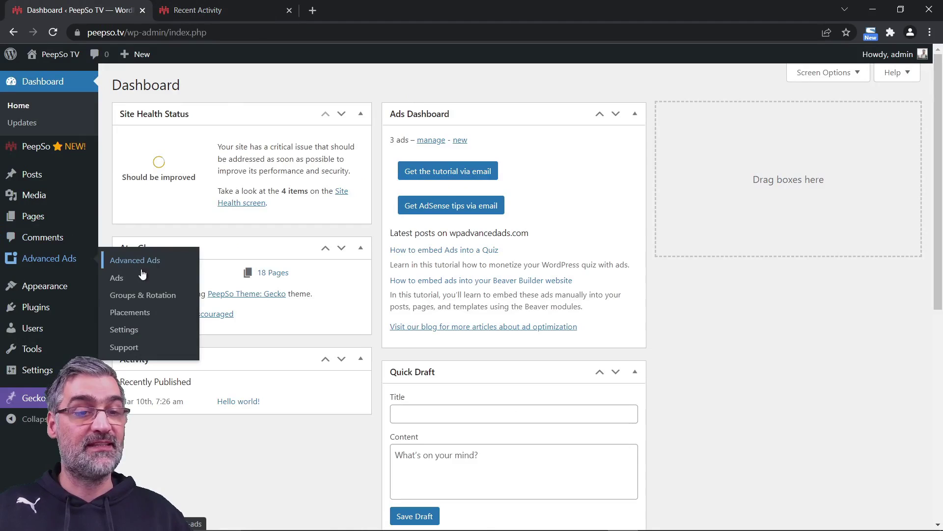
left_click(118, 278)
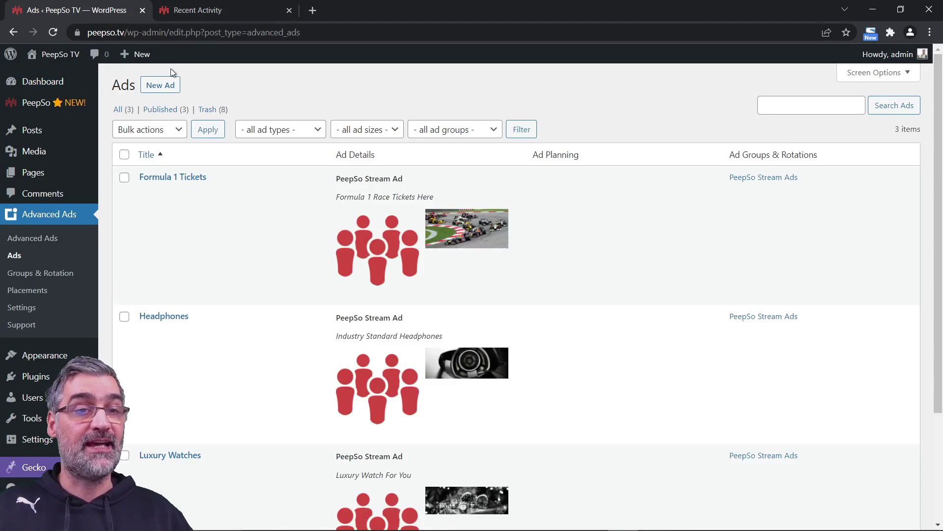
left_click(160, 85)
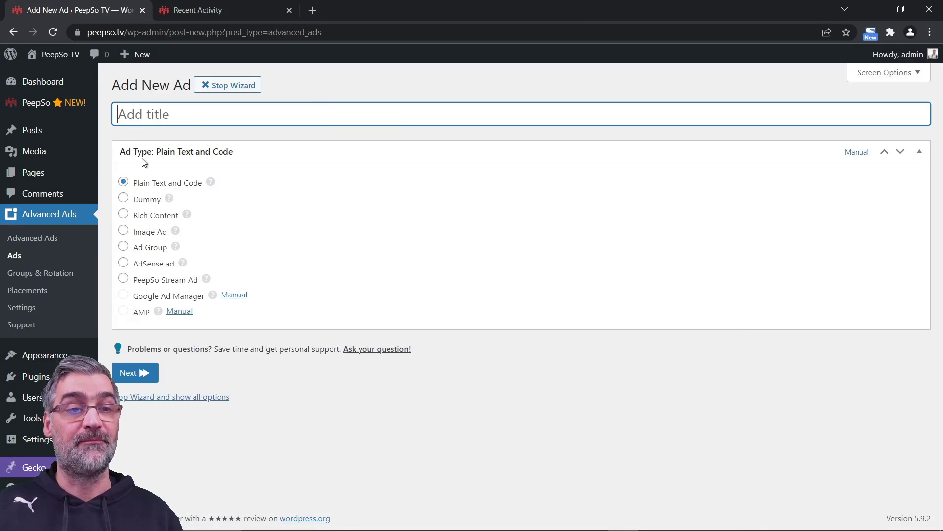
type("Sidebar Ad")
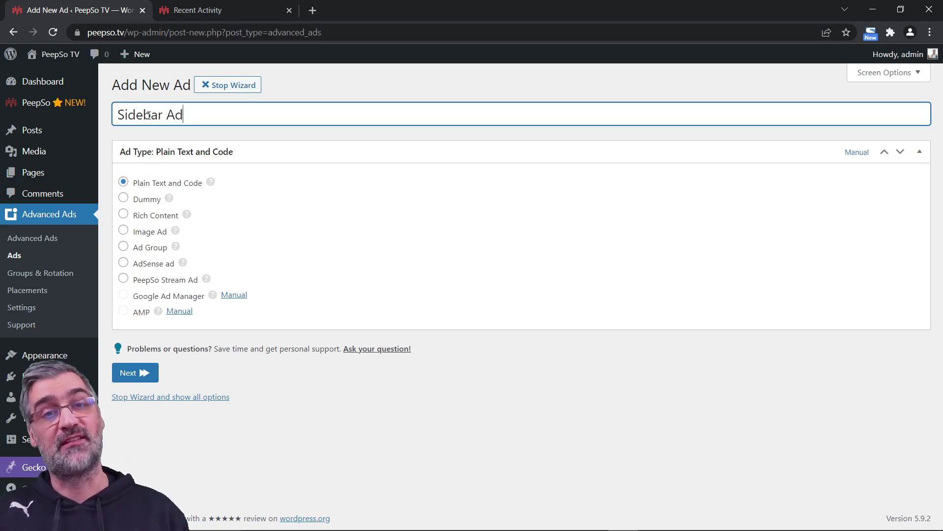
left_click(123, 231)
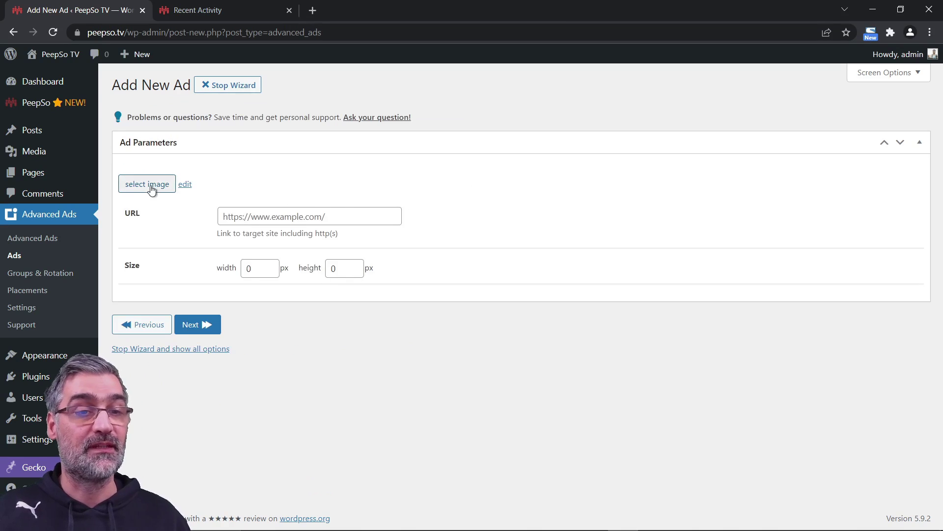
Insert the existing drum kit photo from the Media Library as the ad's image.
left_click(147, 184)
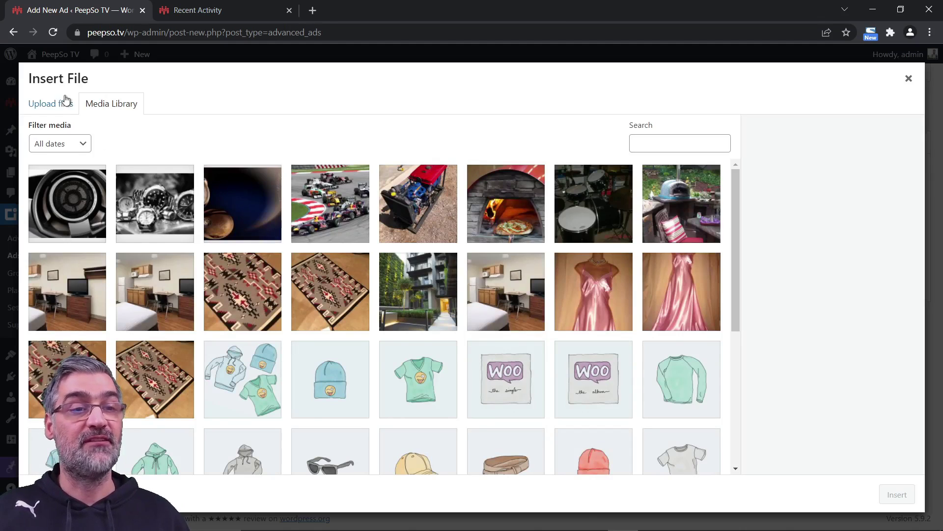
left_click(43, 105)
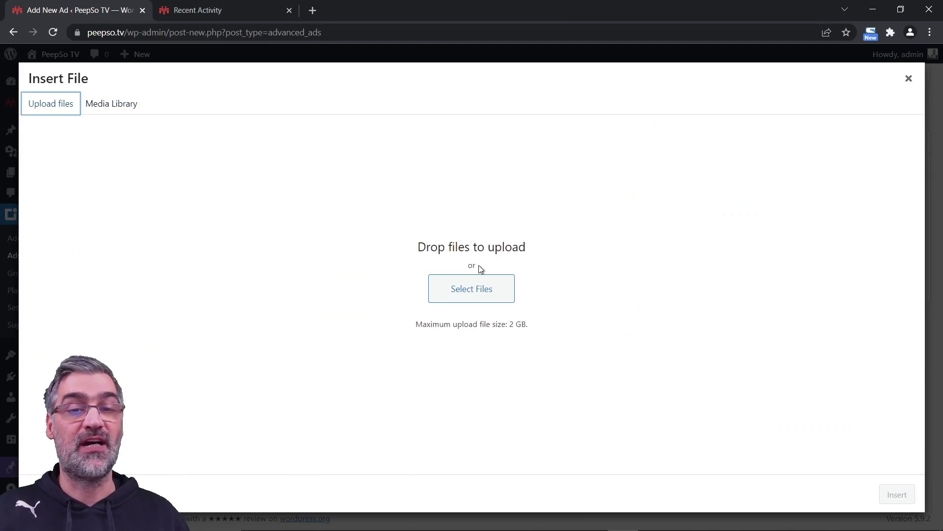
left_click(125, 107)
left_click(604, 203)
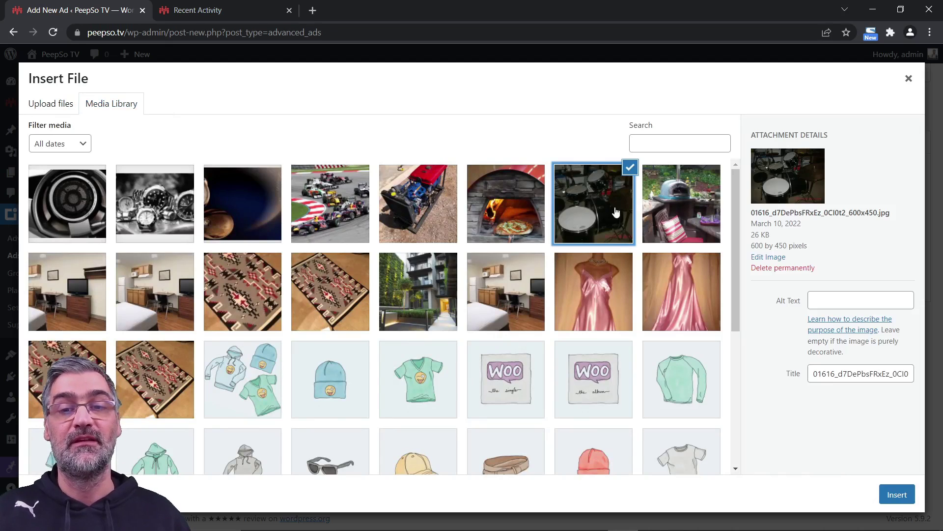
left_click(898, 494)
scroll(506, 317, "down", 3)
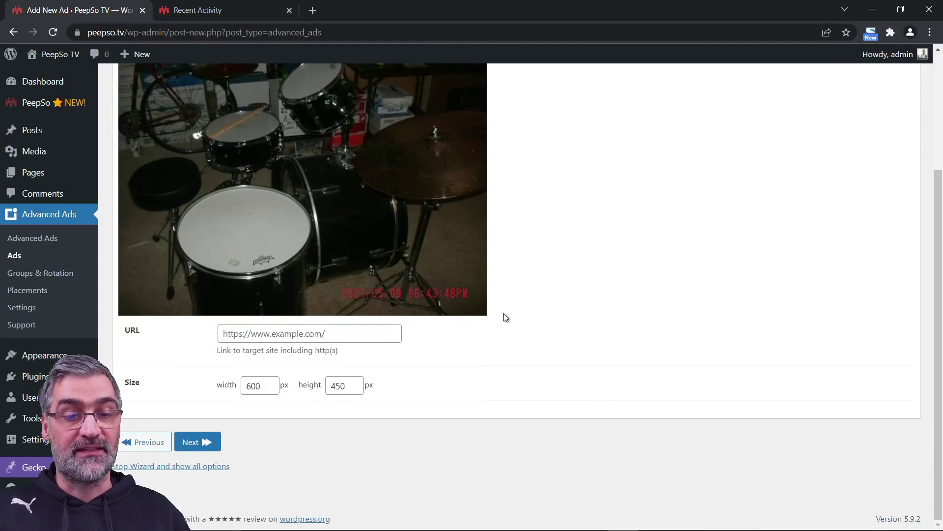
left_click(275, 334)
left_click(304, 358)
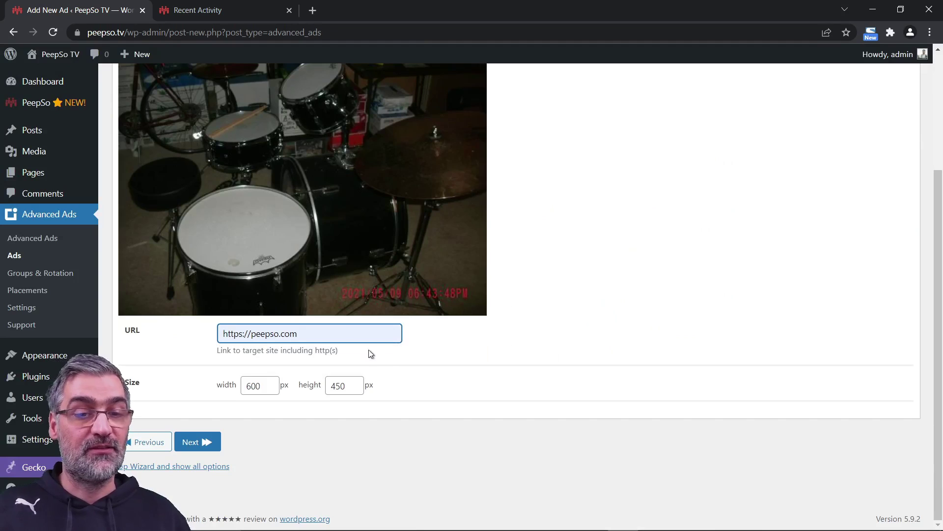
scroll(507, 311, "up", 3)
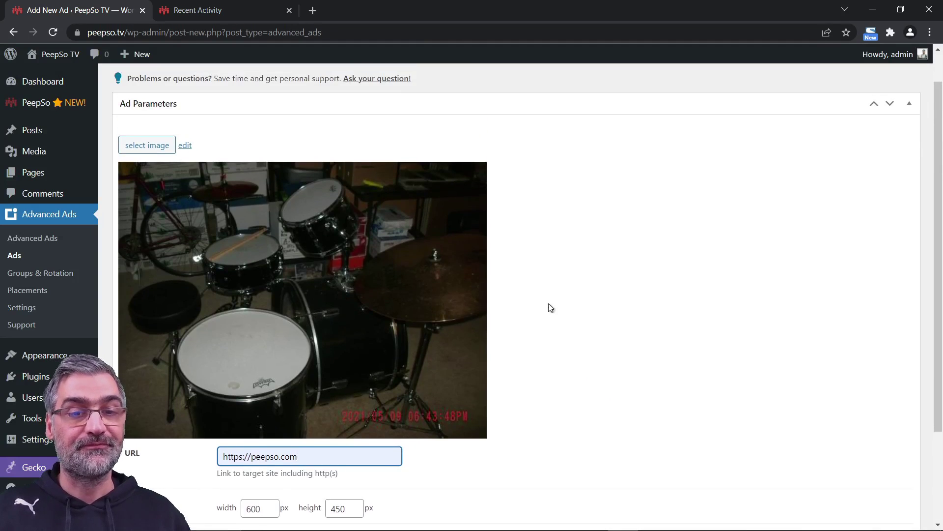
scroll(548, 308, "down", 3)
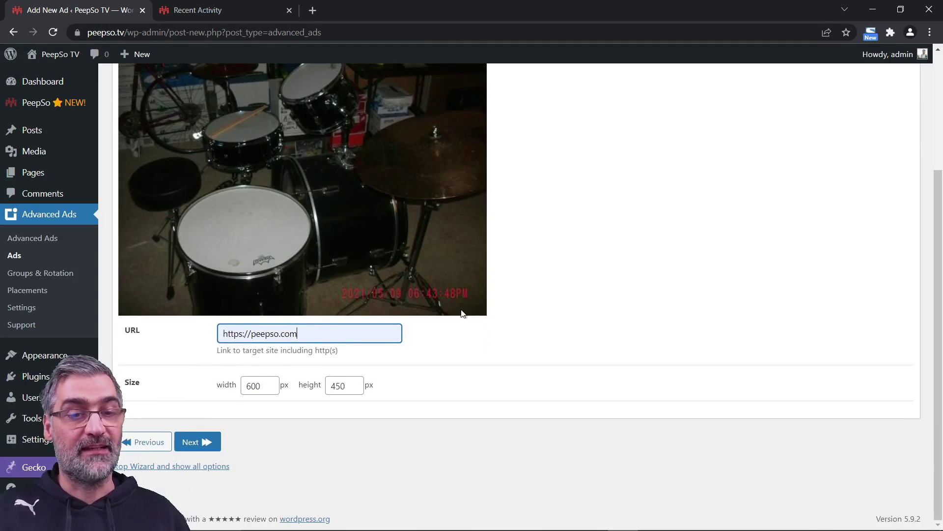
Save the ad without adding display or visitor conditions, and choose the sidebar widget as its new placement.
left_click(196, 443)
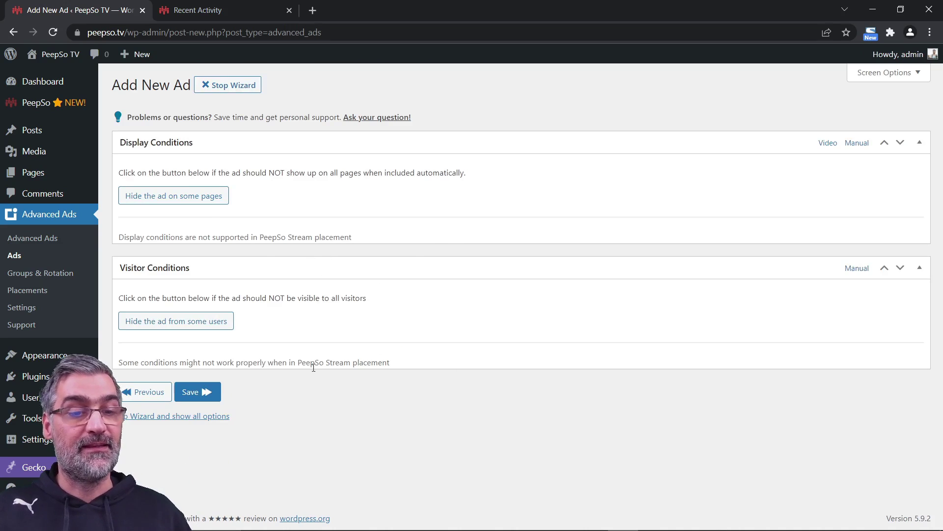
left_click(195, 392)
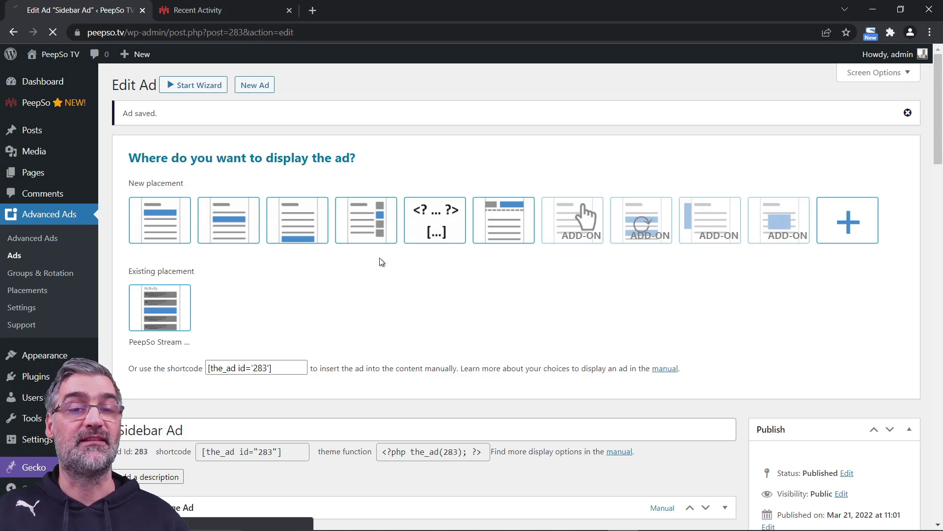
left_click(378, 218)
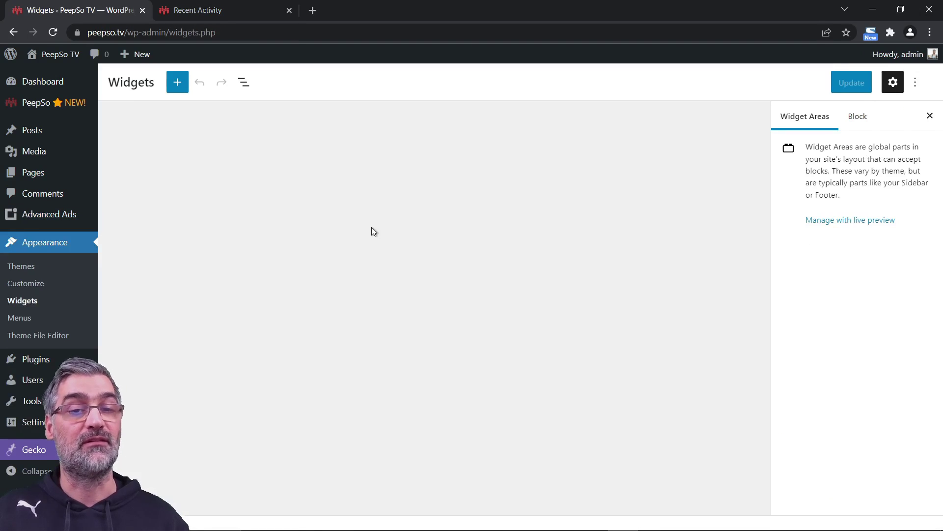
Add an Advanced Ads block below Latest Media in the Sidebar Right widget area.
scroll(196, 284, "down", 10)
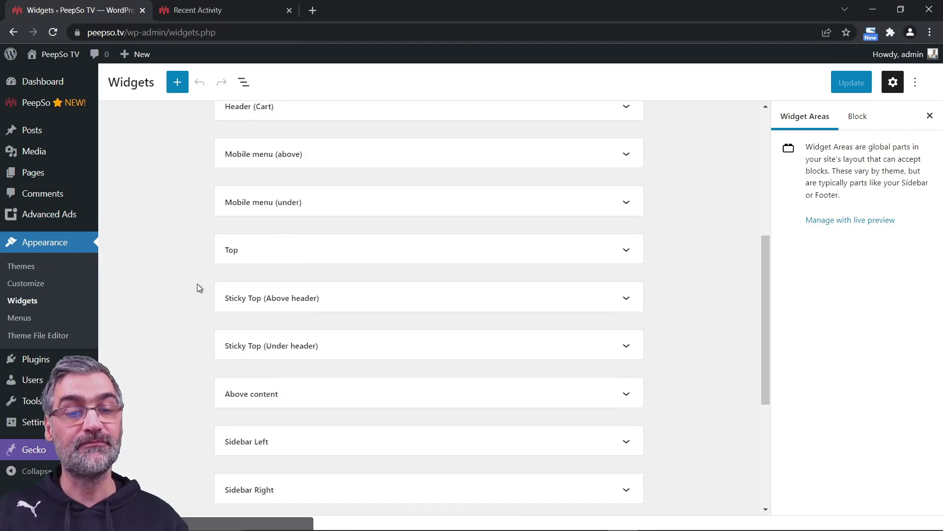
left_click(274, 241)
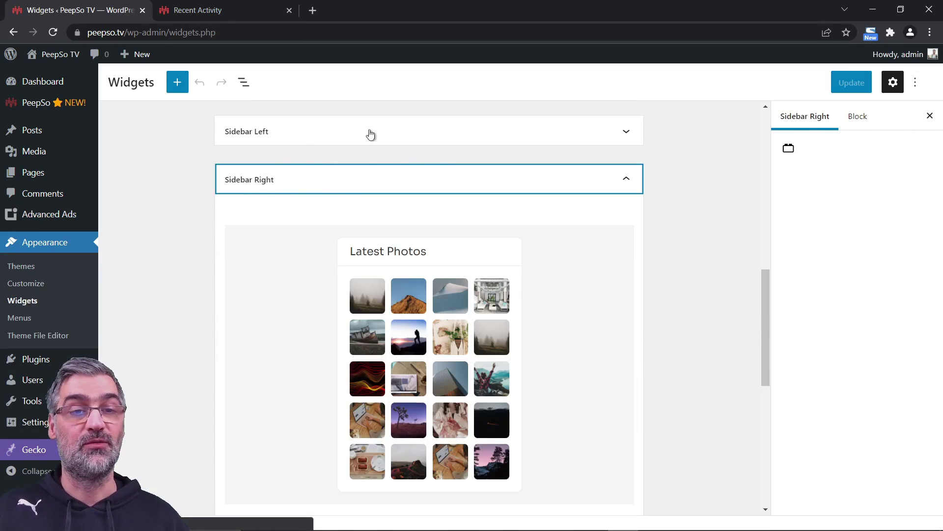
scroll(196, 238, "up", 1)
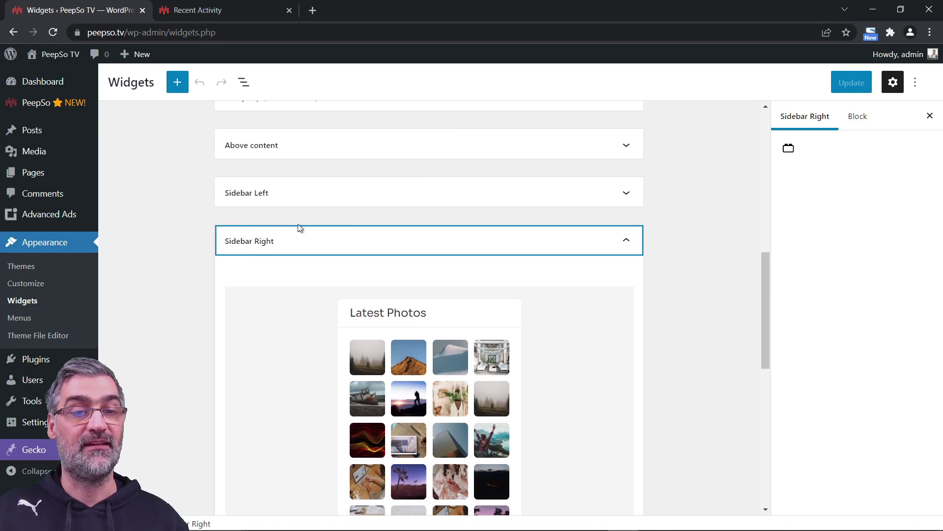
scroll(274, 248, "down", 8)
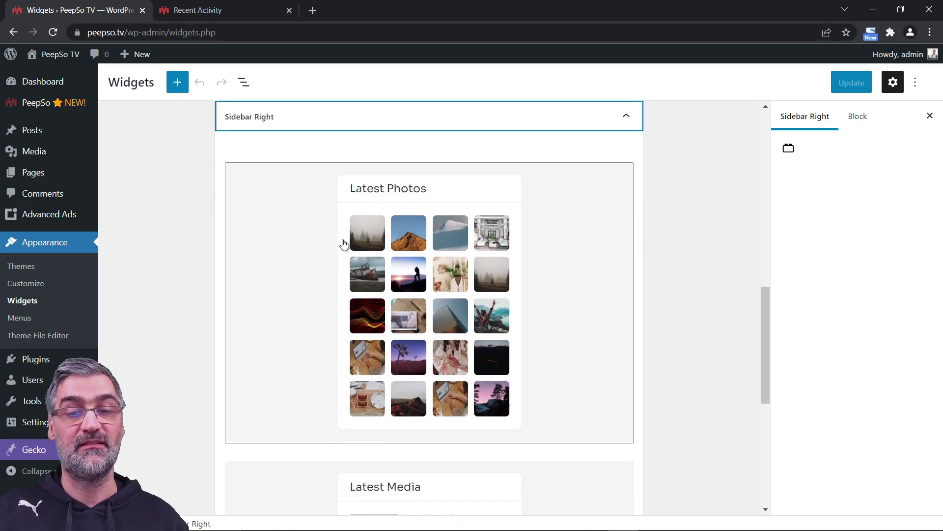
left_click(631, 298)
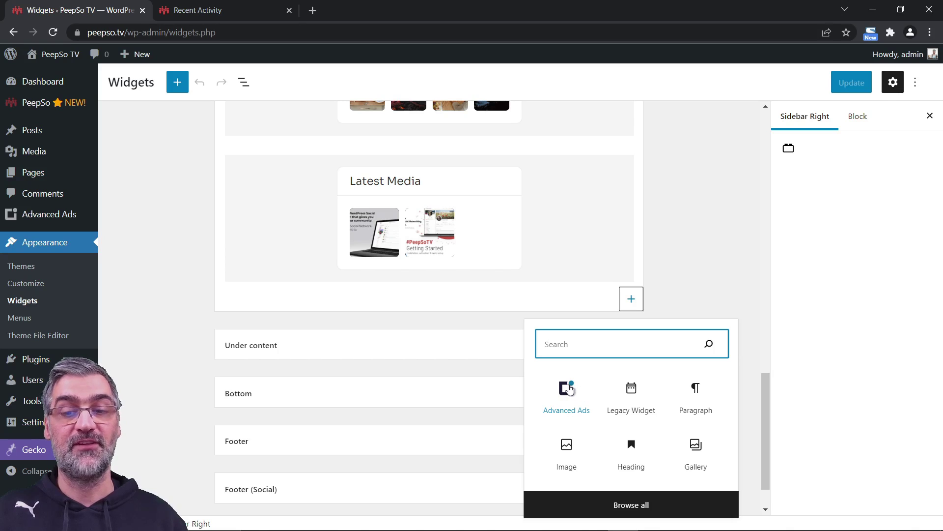
type("Advanced")
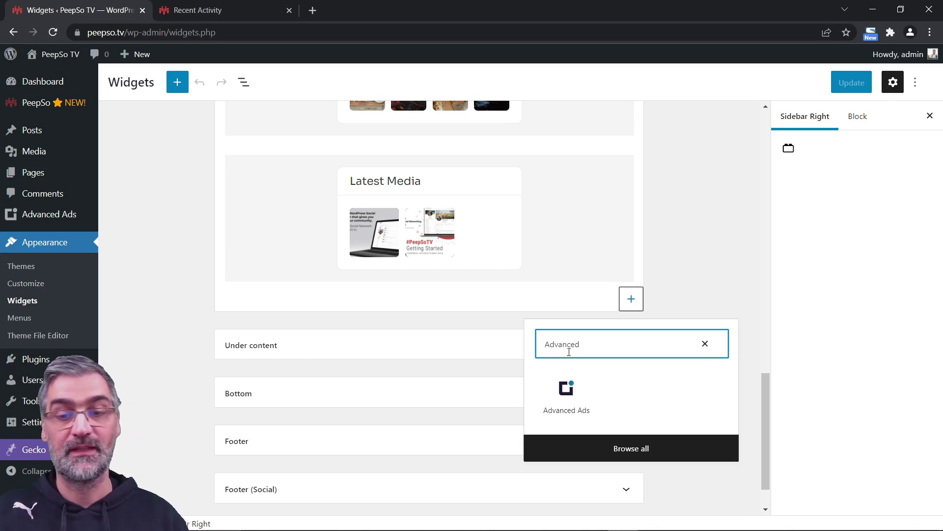
left_click(567, 389)
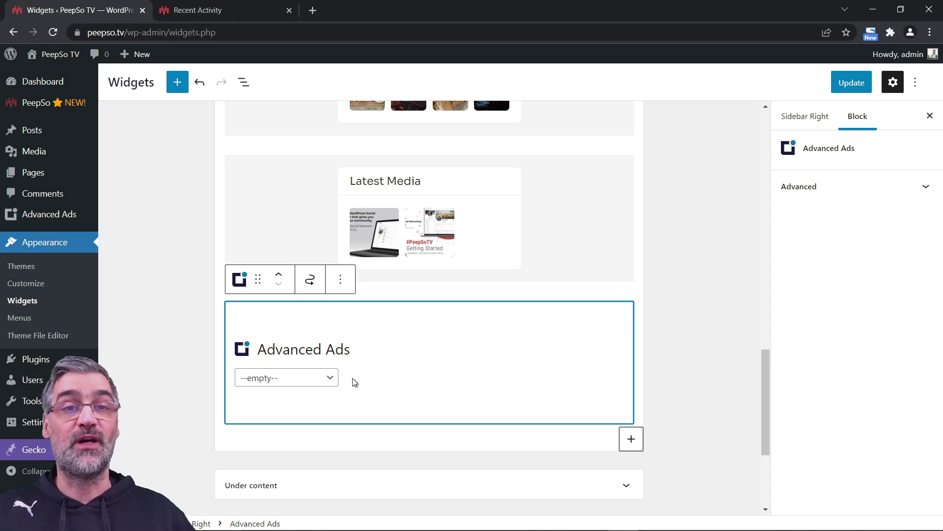
Assign Sidebar Ad to the new Advanced Ads block and save the widget changes.
left_click(330, 386)
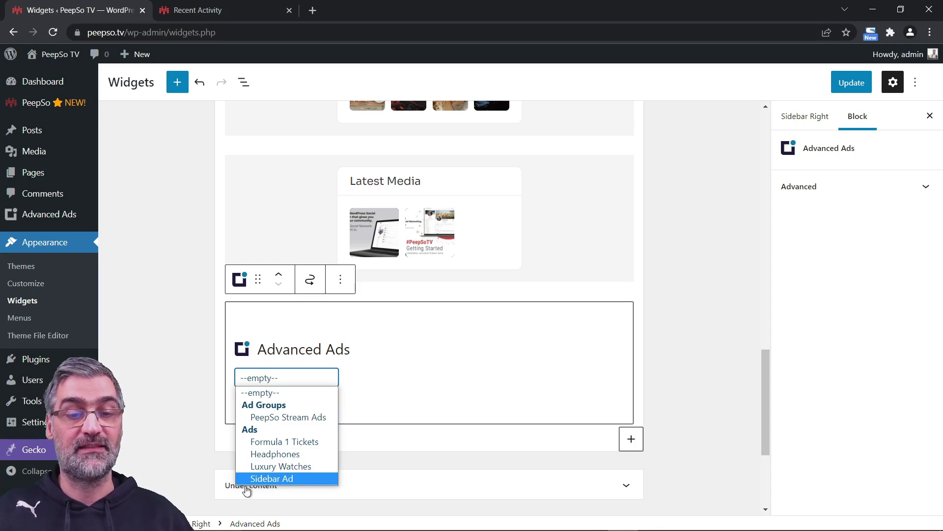
left_click(265, 479)
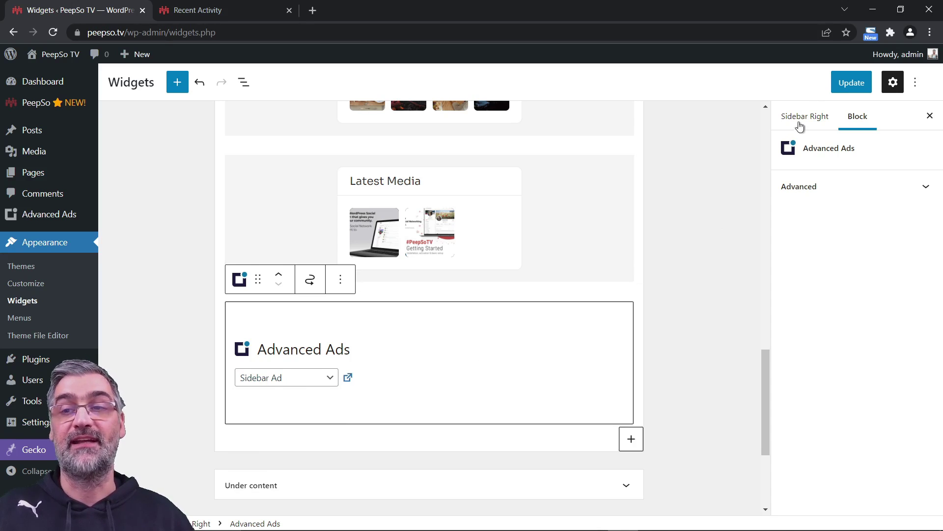
left_click(852, 83)
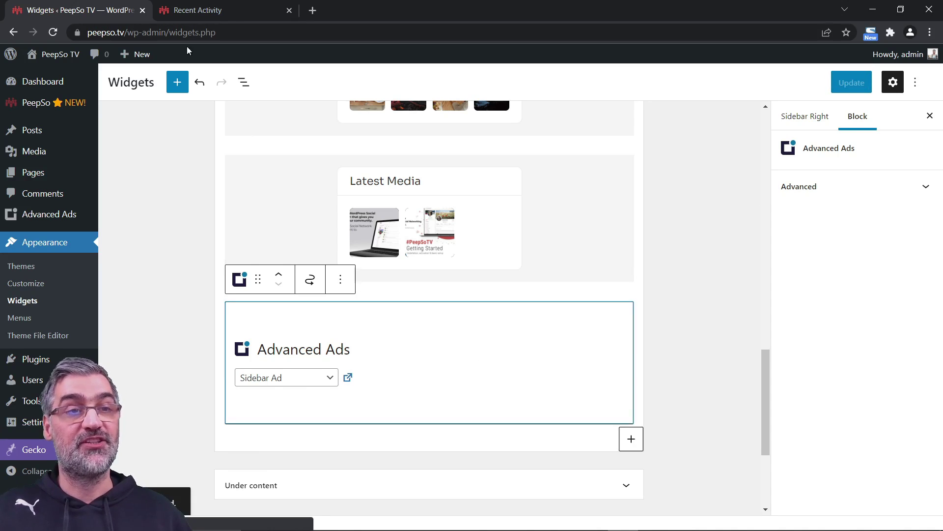
Reload the community's Recent Activity page and check the right sidebar for the drum kit ad.
left_click(198, 10)
left_click(53, 33)
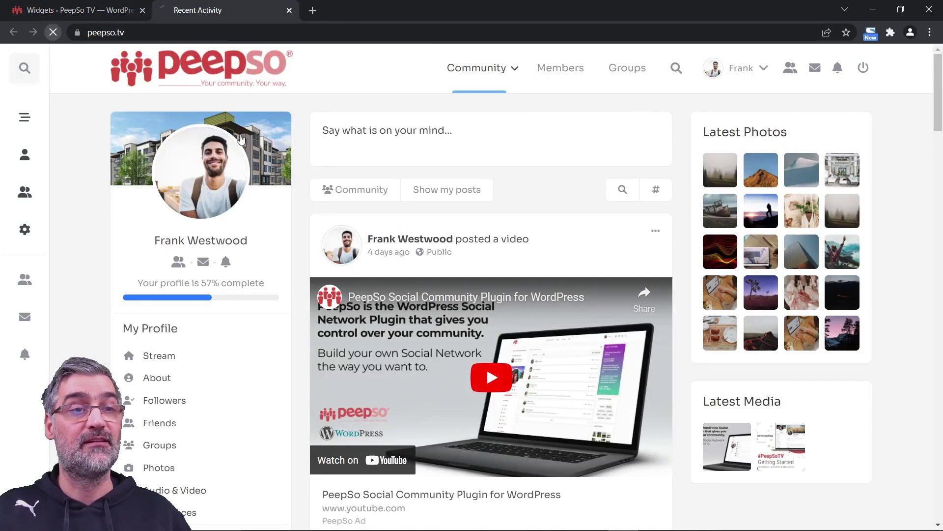
scroll(800, 255, "down", 3)
scroll(800, 254, "down", 4)
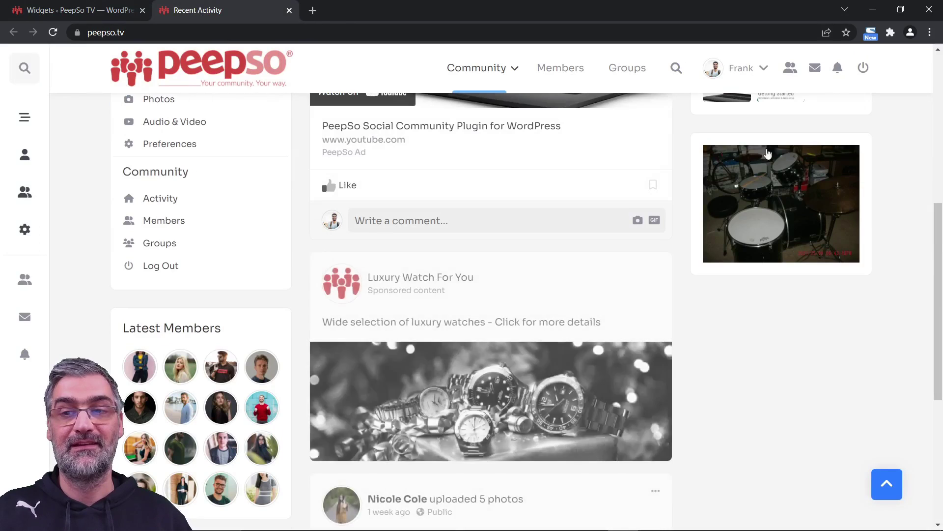
scroll(763, 317, "up", 5)
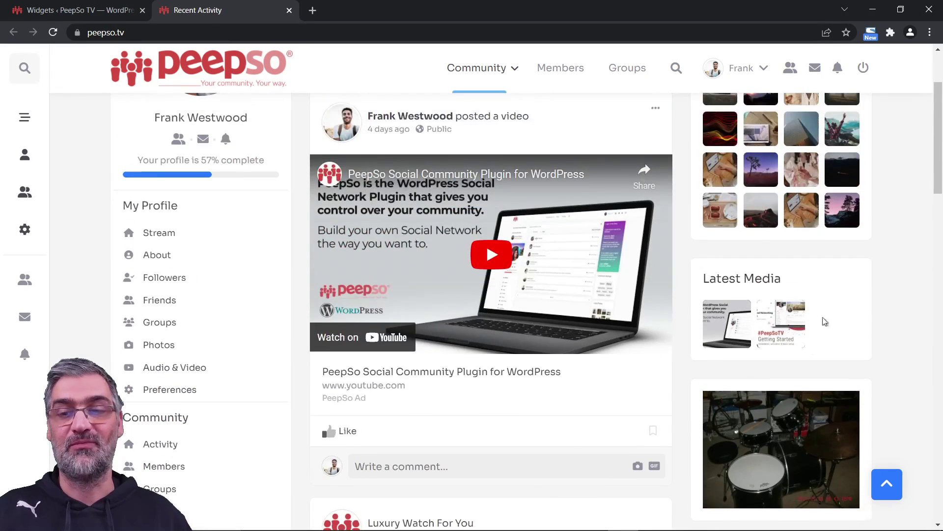
scroll(781, 411, "down", 3)
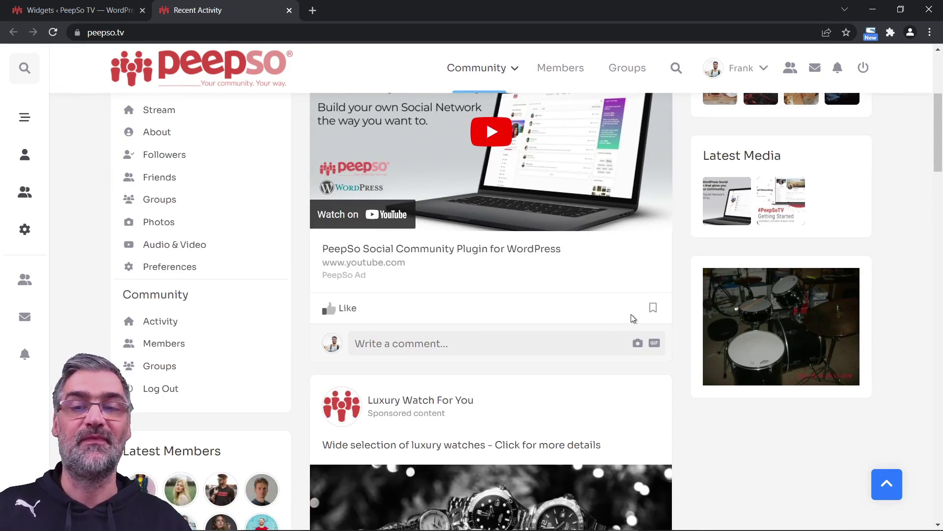
scroll(686, 321, "up", 5)
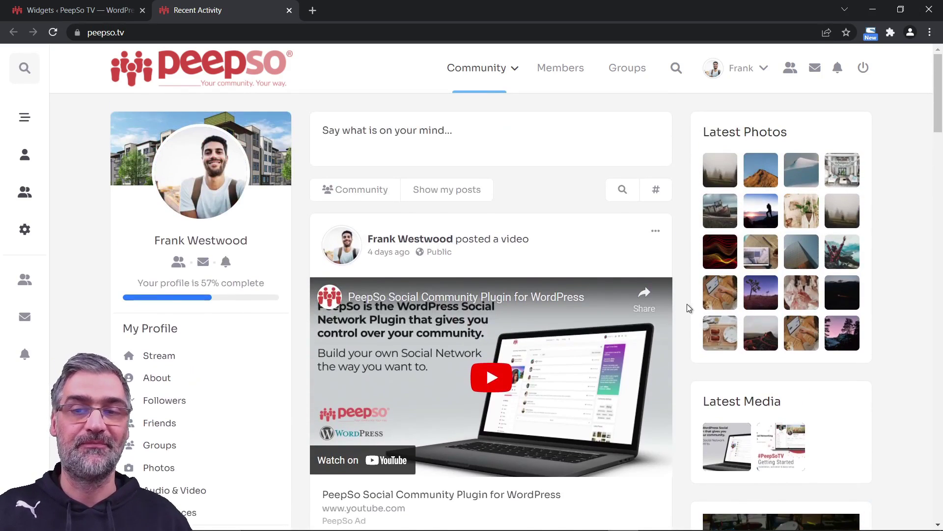
Return to the WordPress admin and open the Formula 1 Tickets ad for editing from the ads list.
left_click(22, 10)
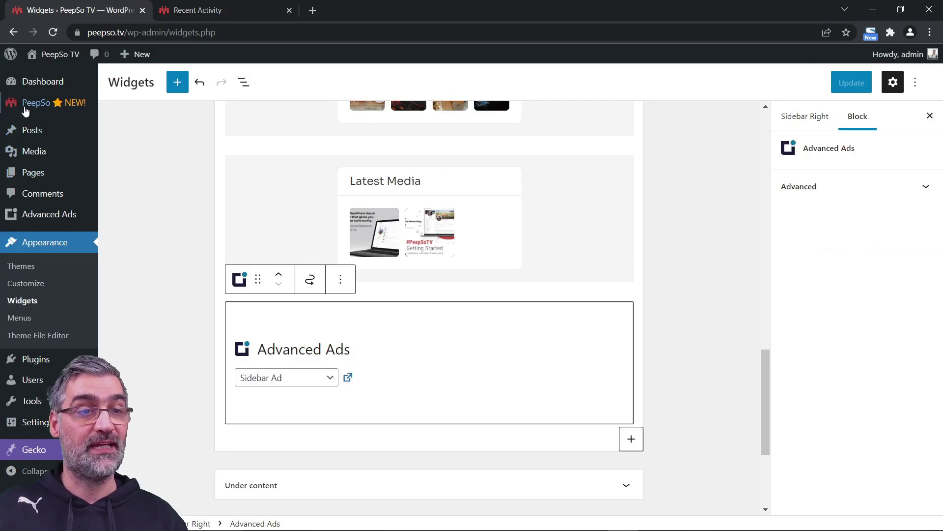
mouse_move(32, 222)
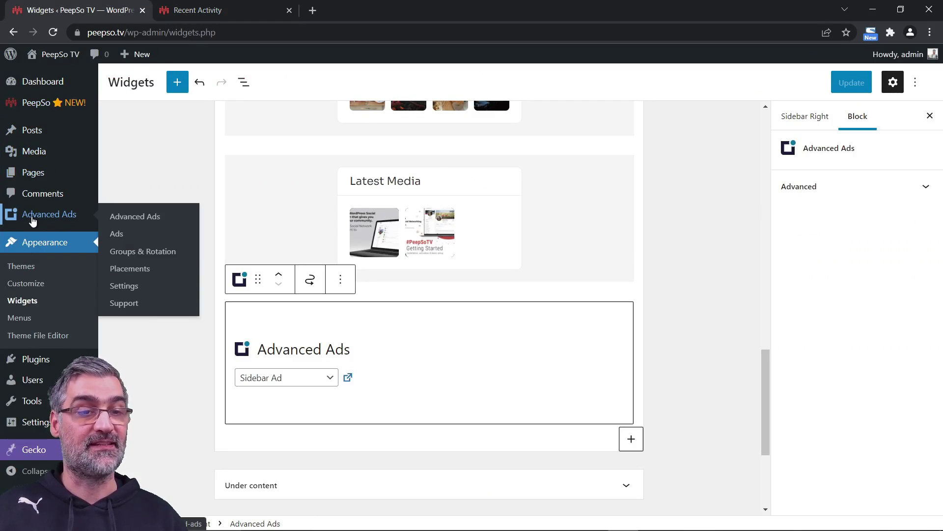
left_click(116, 234)
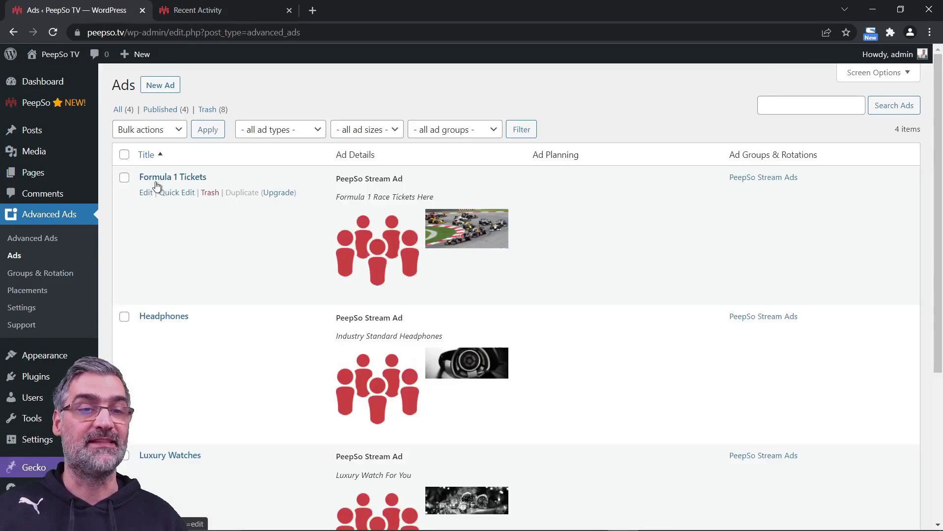
left_click(146, 193)
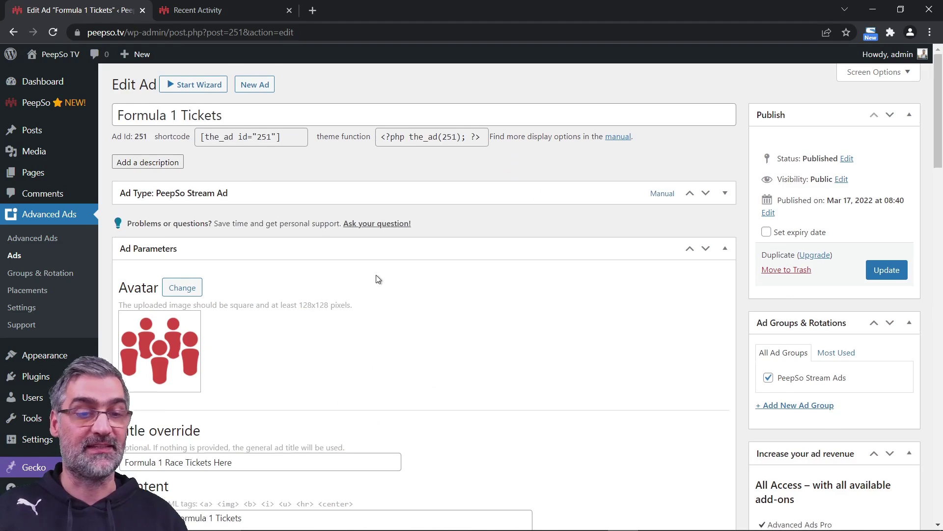
Review the Formula 1 Tickets ad's display conditions and the condition types available for visitors.
scroll(378, 278, "down", 20)
scroll(378, 279, "down", 4)
scroll(378, 280, "up", 2)
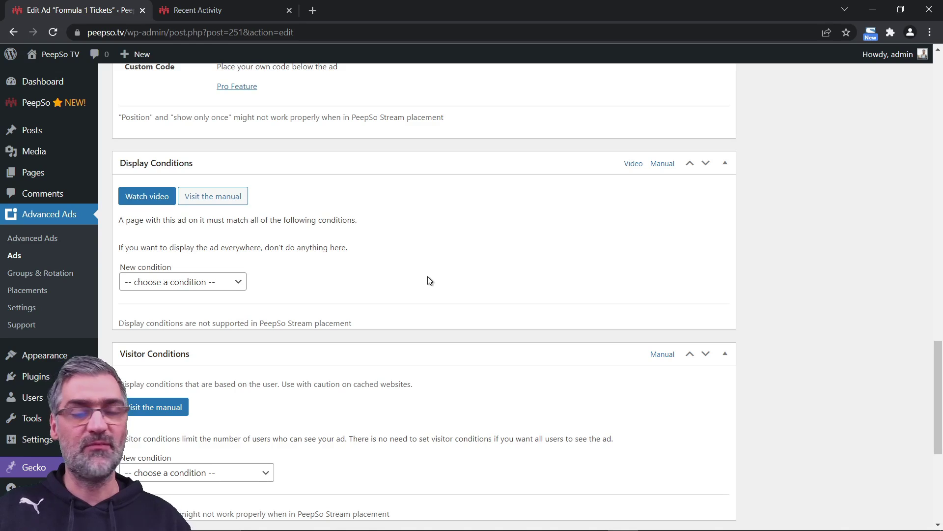
scroll(427, 276, "down", 3)
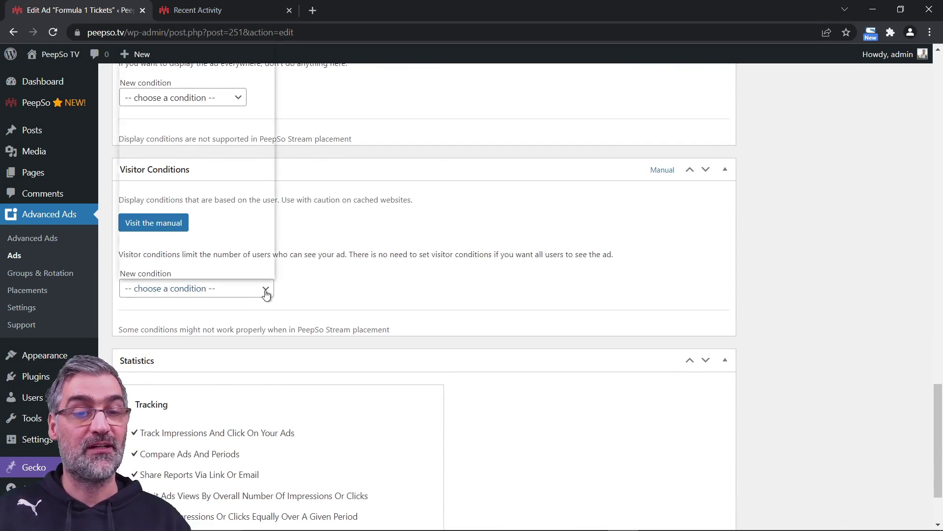
left_click(266, 294)
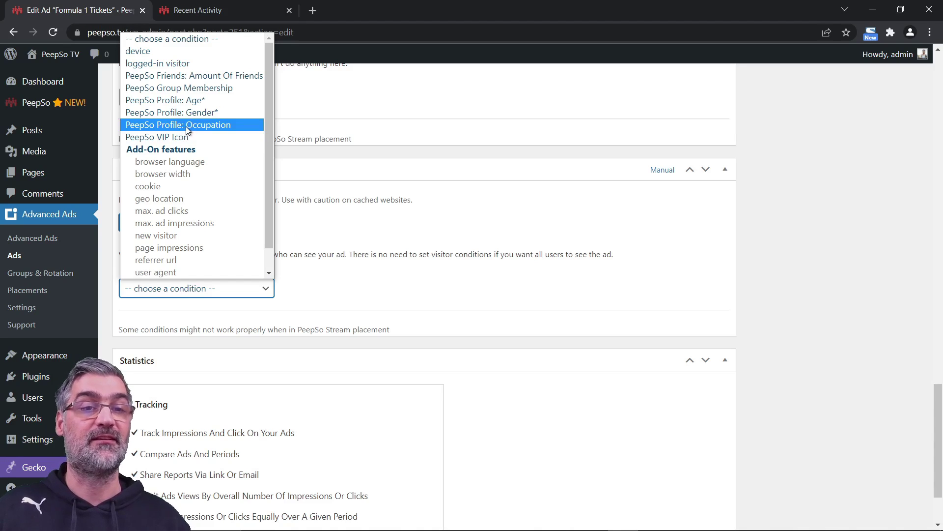
left_click(473, 201)
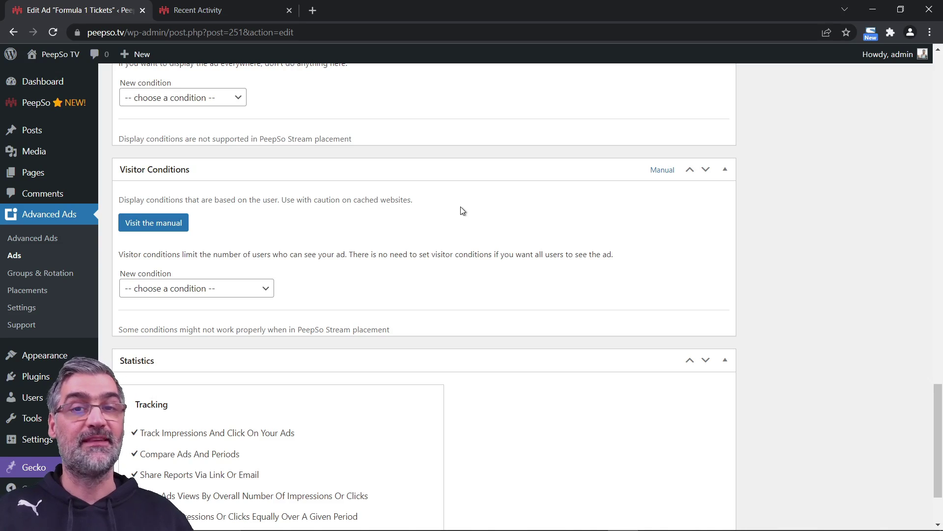
Add the visitor condition PeepSo Friends: Amount Of Friends and set it to more than 5.
left_click(269, 291)
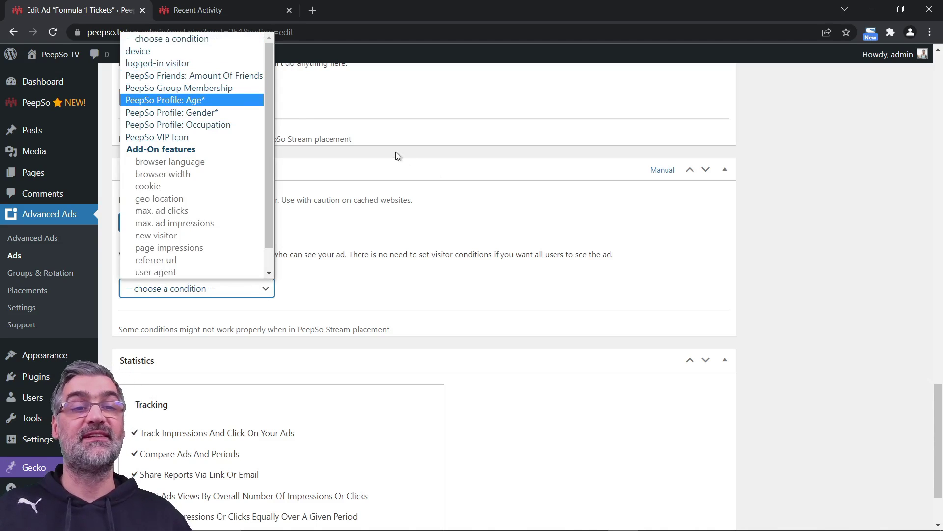
left_click(206, 75)
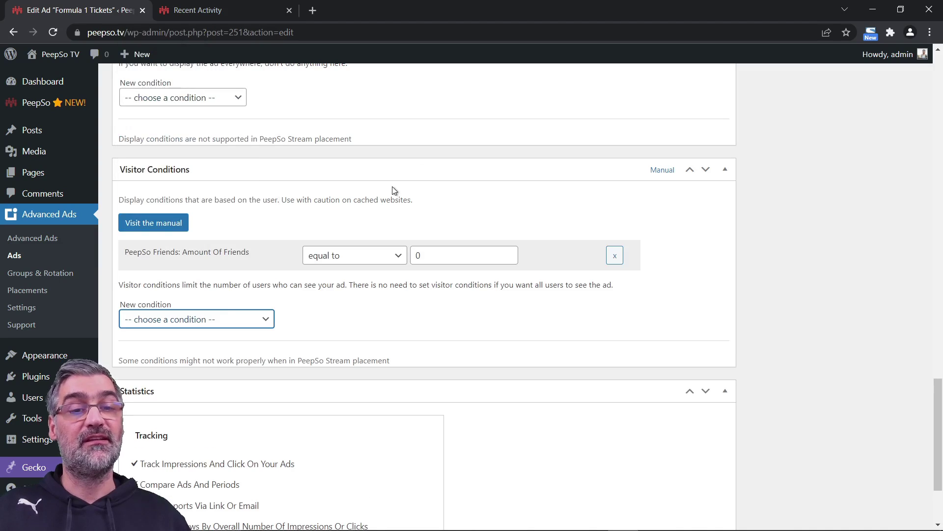
left_click(392, 256)
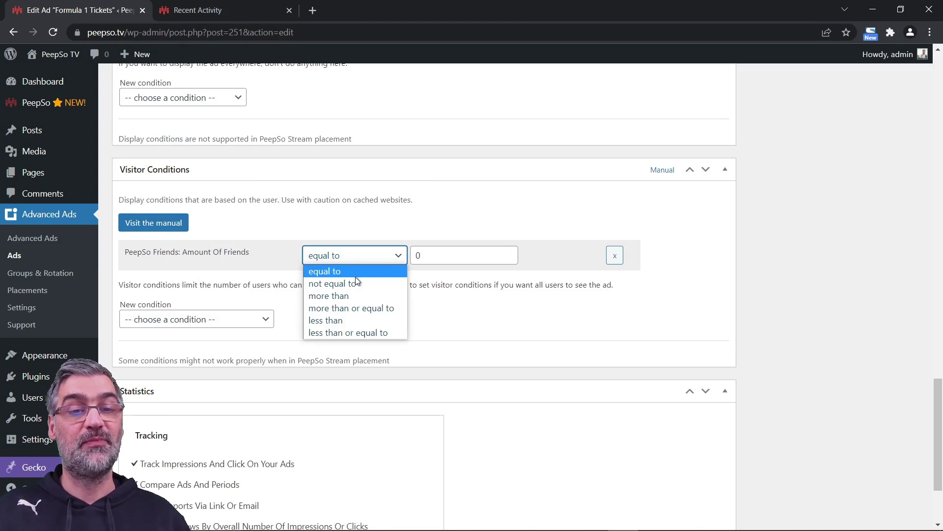
left_click(333, 295)
left_click(429, 251)
key("BackSpace")
type("5")
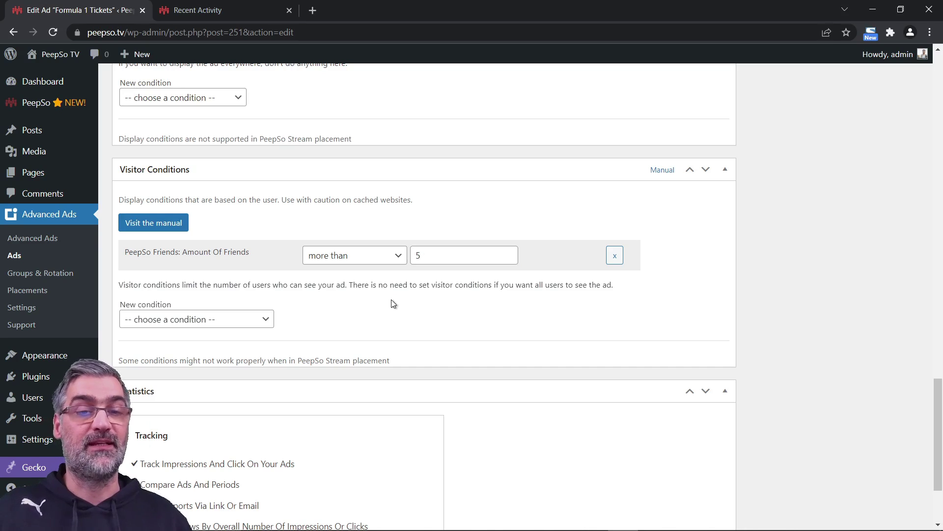
Switch the Amount Of Friends comparison to less than, and remove that visitor condition.
left_click(390, 258)
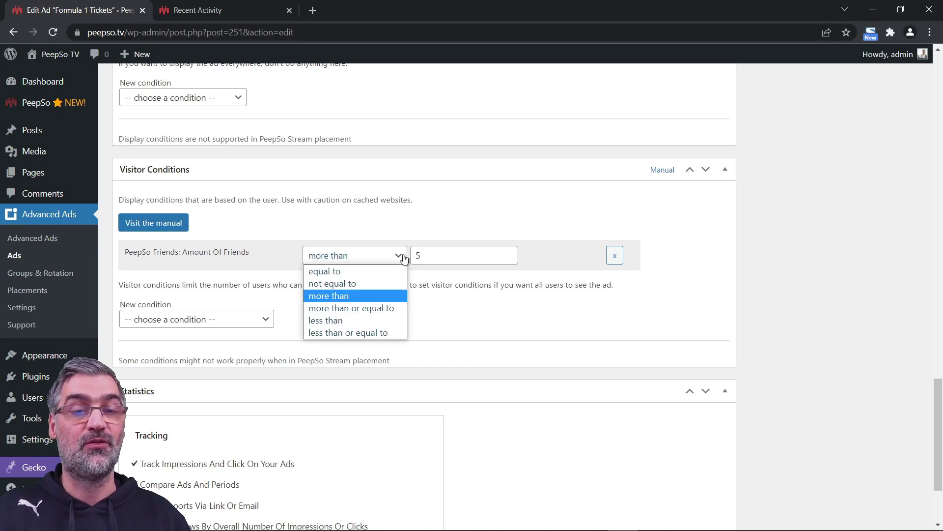
left_click(329, 321)
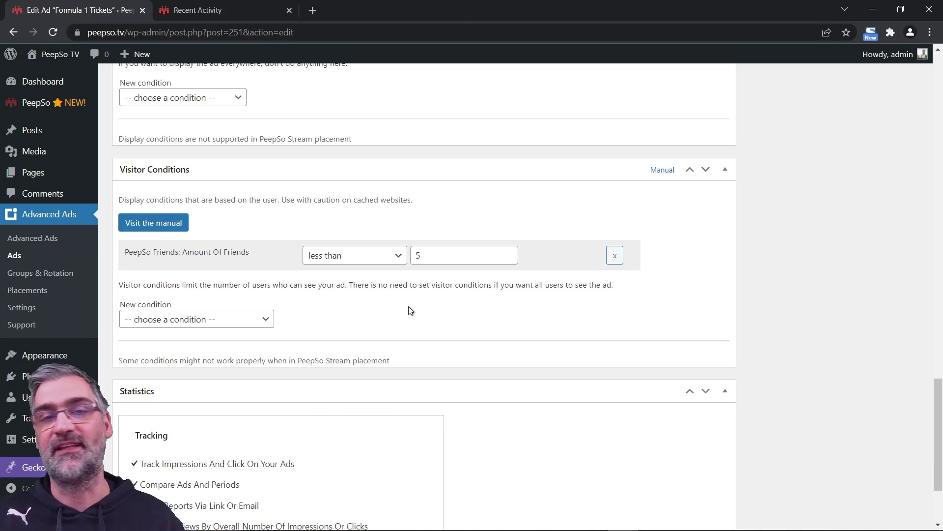
left_click(615, 255)
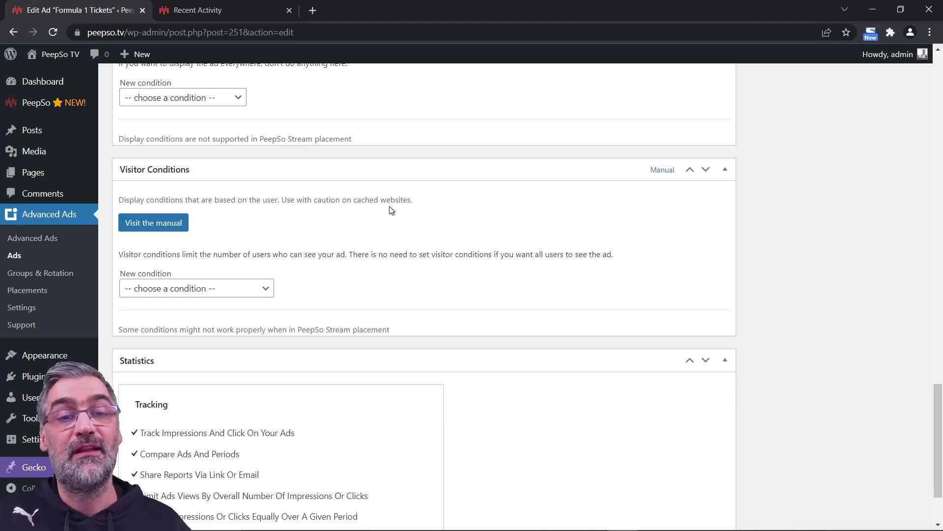
Add the visitor condition PeepSo Group Membership and set it to is Car Group.
left_click(217, 294)
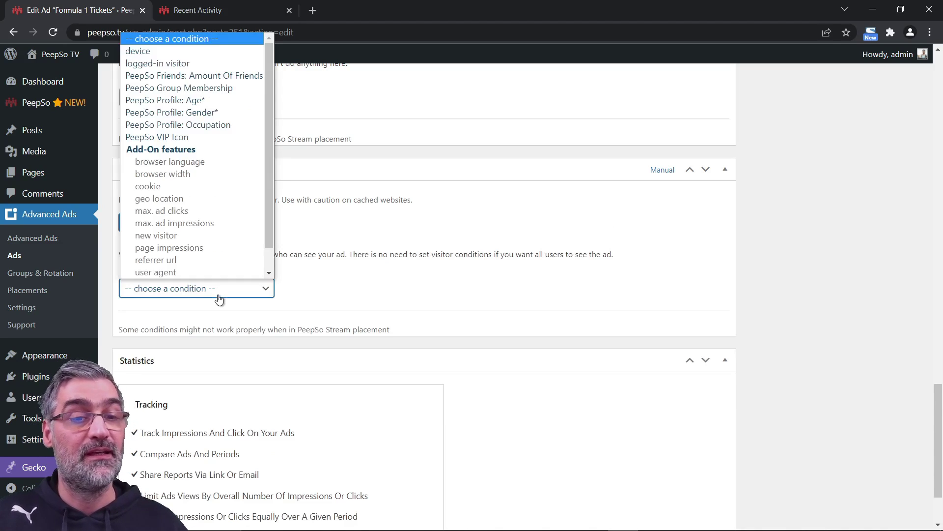
left_click(185, 89)
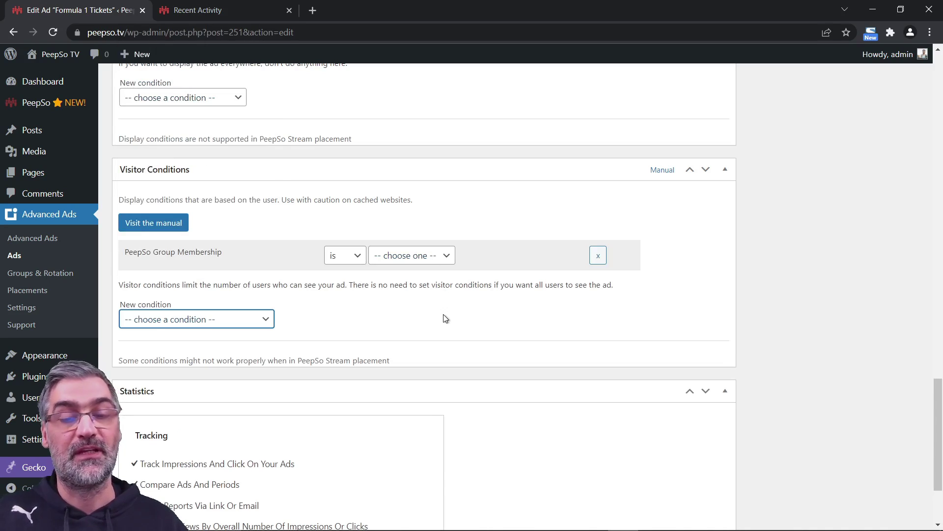
left_click(448, 256)
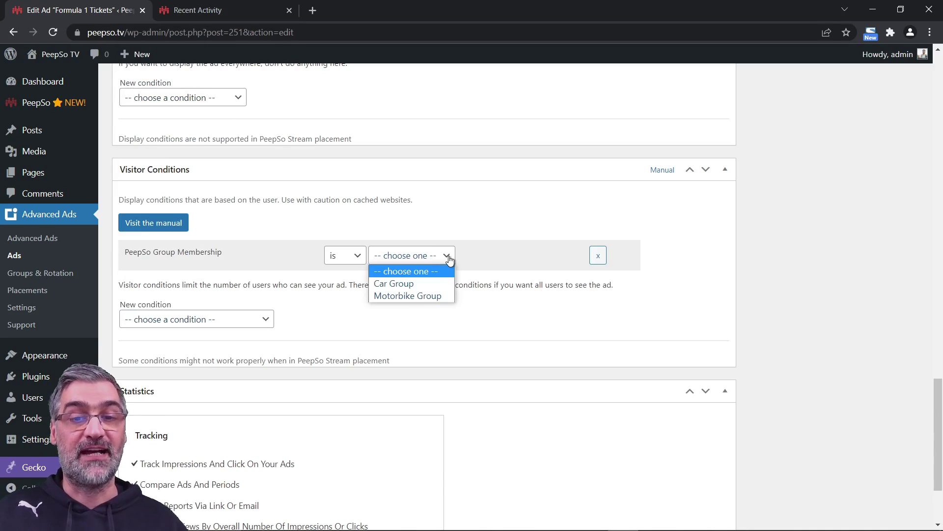
left_click(394, 283)
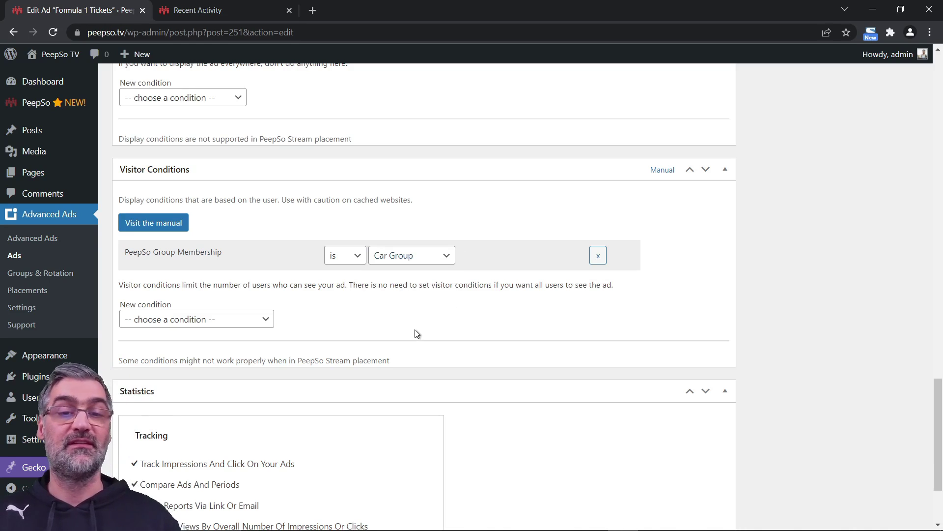
scroll(419, 329, "up", 15)
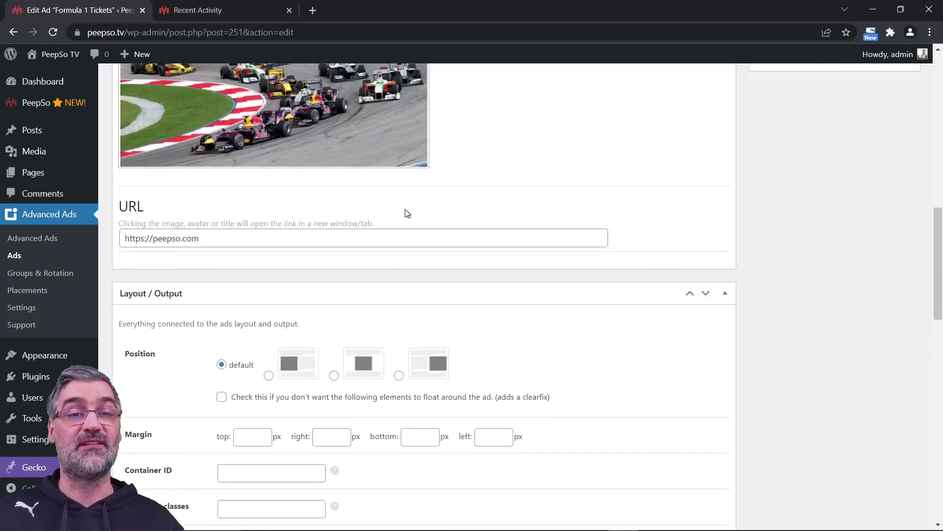
Review the Formula 1 Tickets ad's content, image, URL and layout settings down to its visitor conditions.
scroll(408, 216, "up", 4)
scroll(494, 283, "down", 2)
scroll(494, 288, "down", 10)
scroll(437, 331, "up", 8)
scroll(438, 315, "up", 7)
scroll(388, 302, "up", 3)
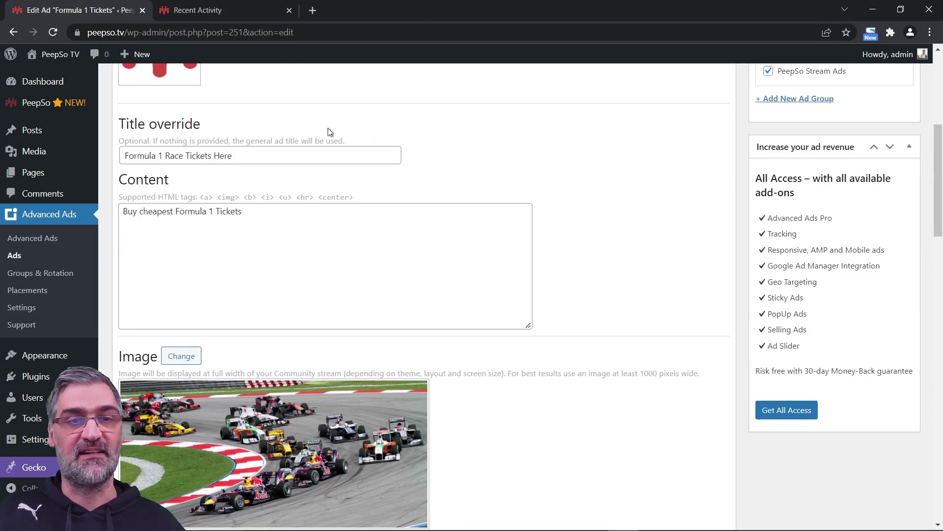
scroll(261, 245, "up", 3)
scroll(305, 263, "down", 12)
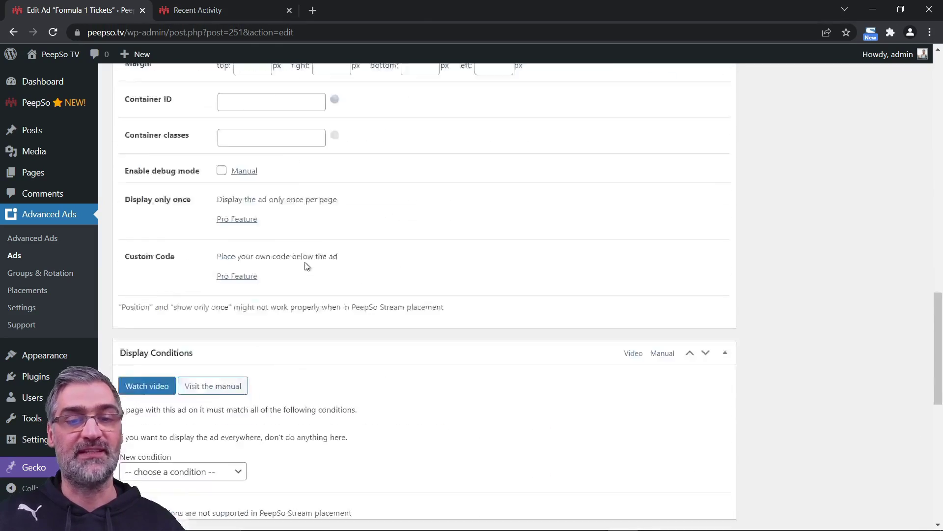
scroll(304, 266, "down", 12)
scroll(387, 293, "up", 2)
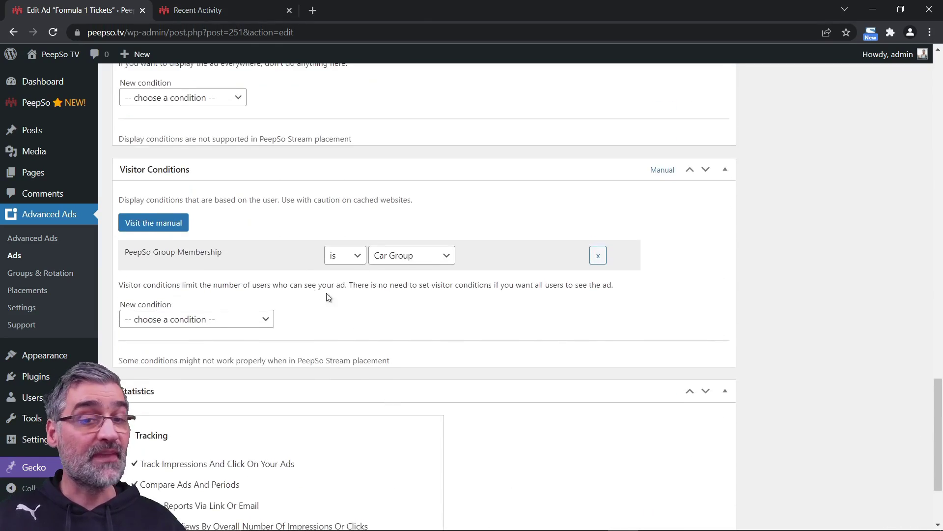
Change the PeepSo Group Membership condition to is not Motorbike Group, and remove that visitor condition.
left_click(447, 257)
left_click(420, 294)
left_click(357, 255)
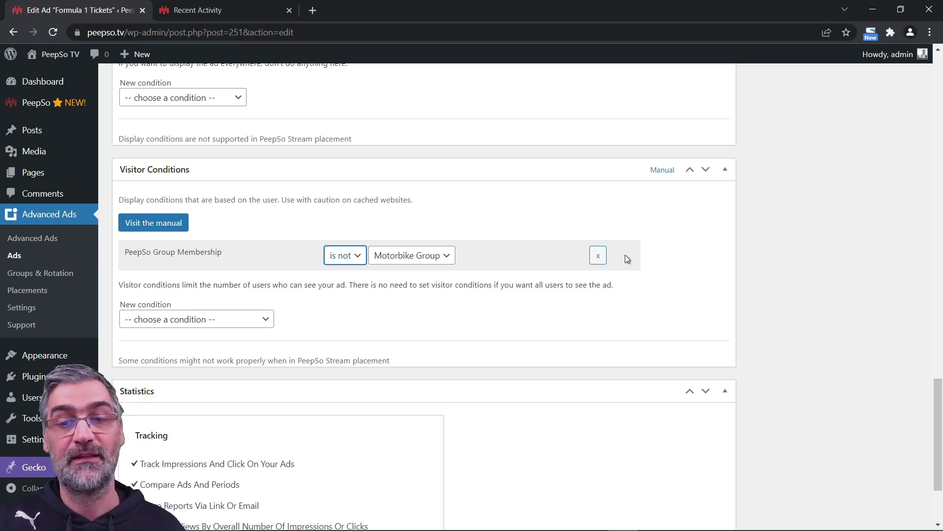
left_click(598, 256)
Add the visitor condition PeepSo VIP Icon and set it to is Verified icon 1.
left_click(269, 293)
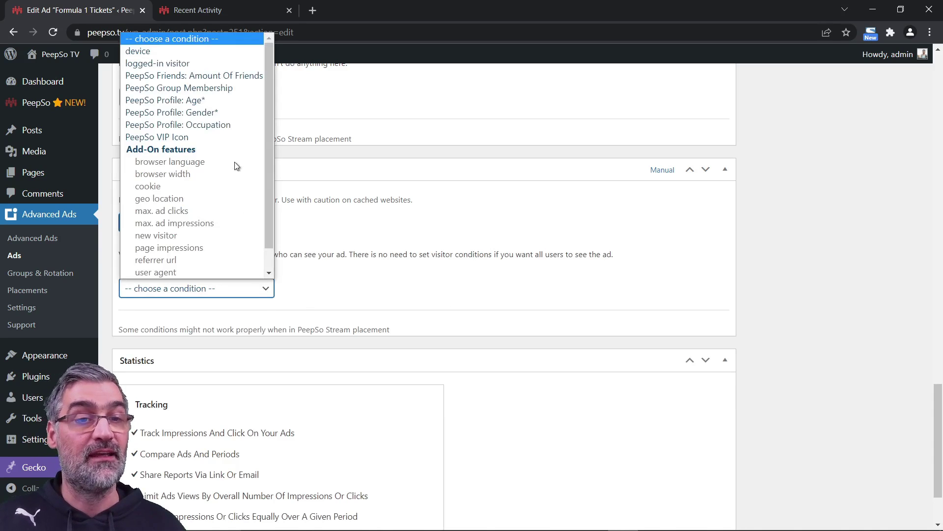
left_click(153, 138)
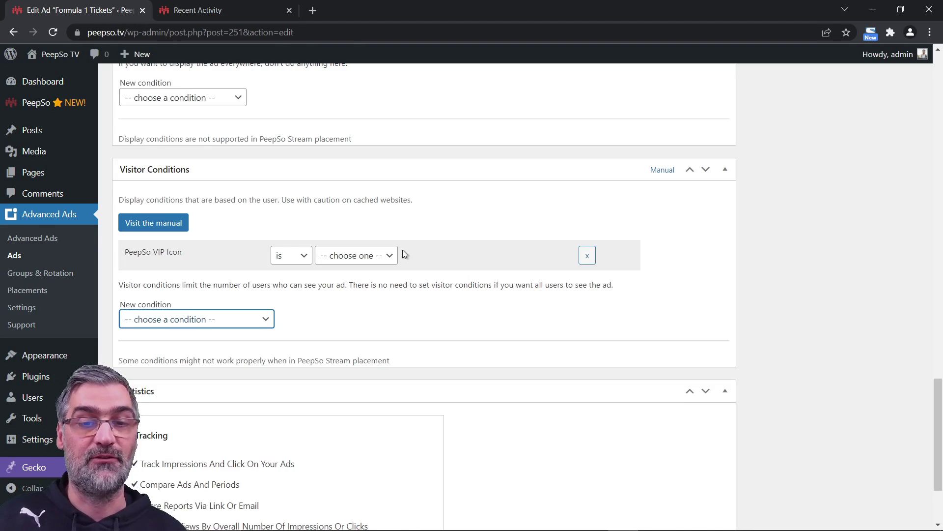
left_click(390, 255)
left_click(330, 281)
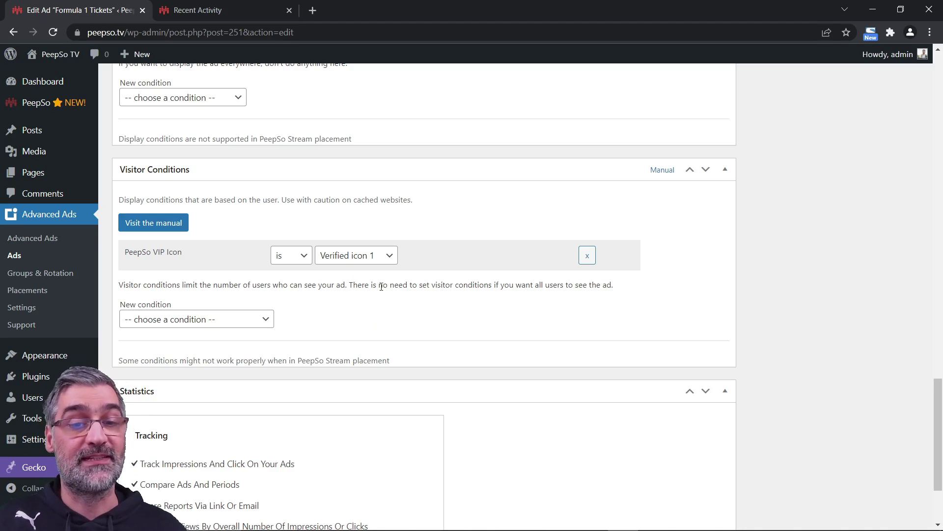
Switch the PeepSo VIP Icon comparison to is not, and remove that visitor condition.
left_click(299, 257)
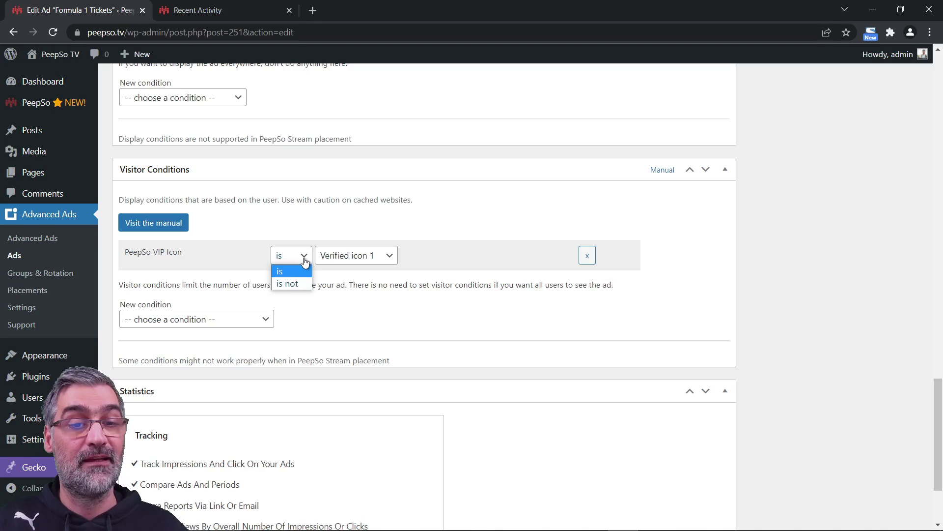
left_click(290, 286)
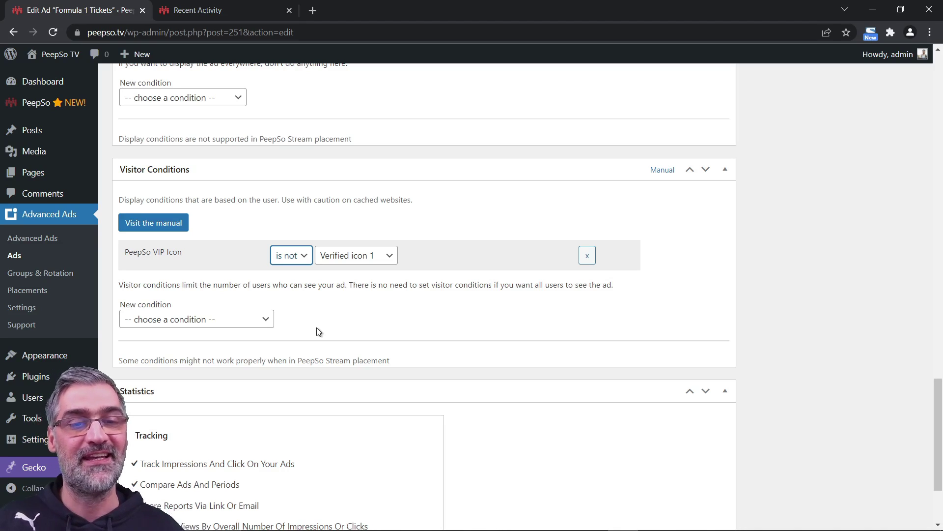
left_click(588, 255)
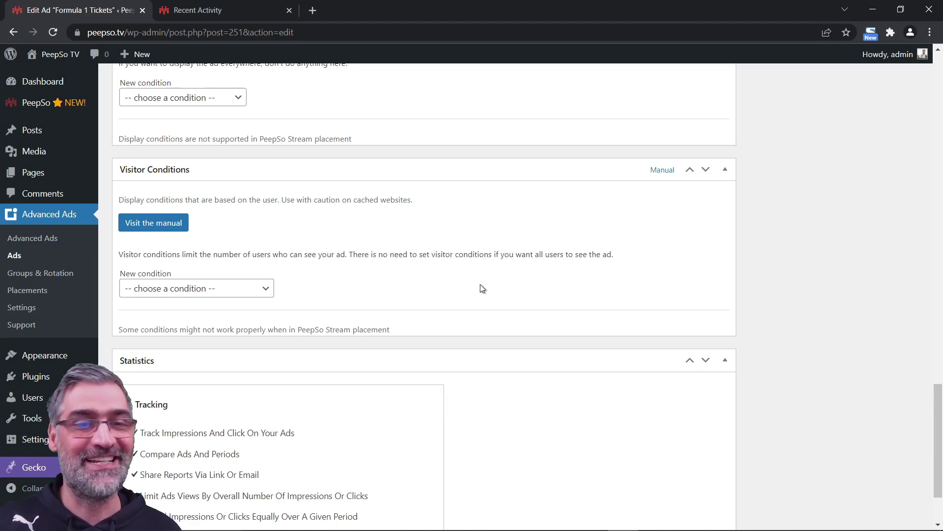
Add visitor conditions for PeepSo VIP Icon, Profile: Occupation, Profile: Age, Friends: Amount Of Friends and a second Profile: Age.
left_click(264, 289)
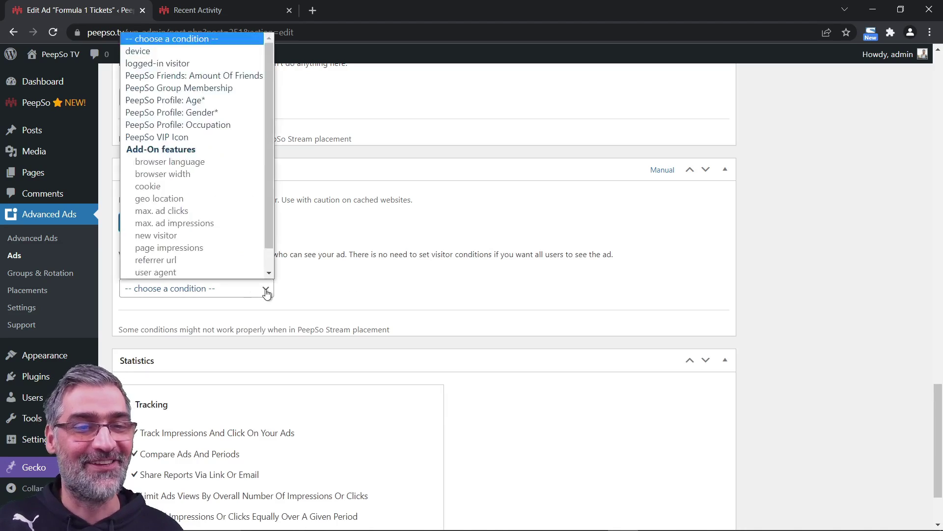
left_click(158, 137)
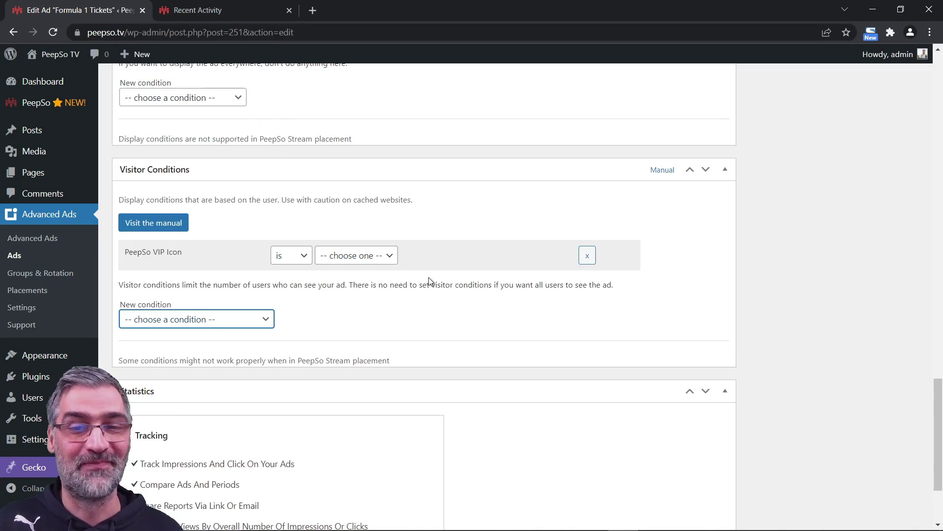
left_click(260, 320)
left_click(192, 162)
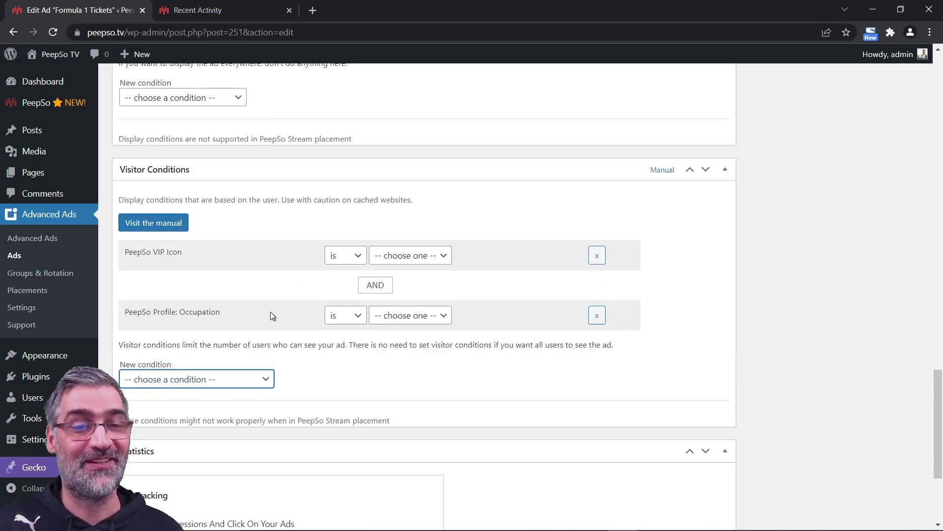
left_click(265, 378)
left_click(192, 197)
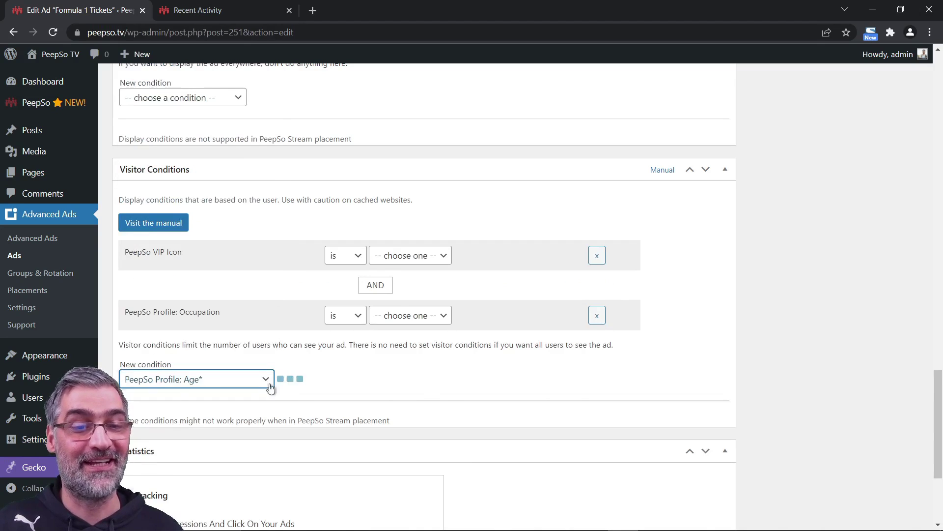
left_click(265, 439)
left_click(197, 226)
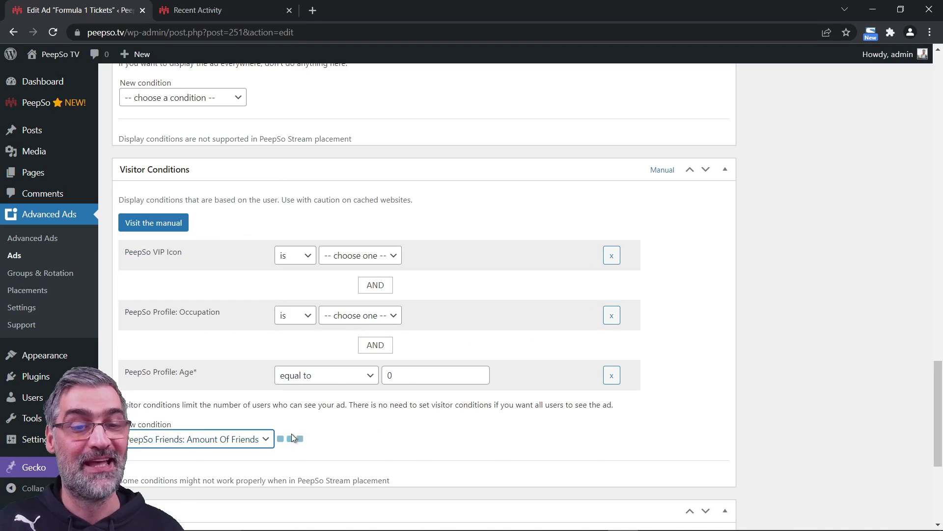
left_click(265, 499)
left_click(187, 311)
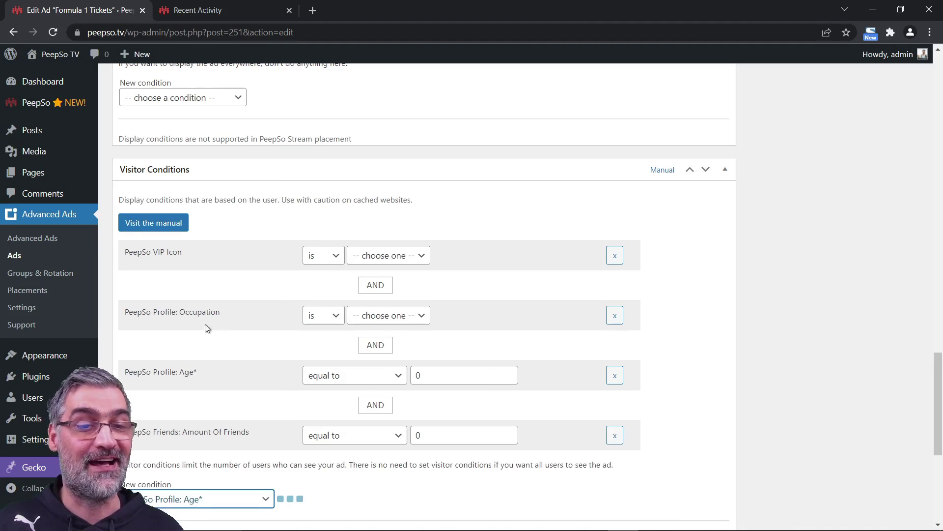
Set the PeepSo VIP Icon condition to Verified icon 1 and the PeepSo Profile: Occupation condition to Teacher.
scroll(506, 333, "down", 4)
scroll(531, 353, "up", 3)
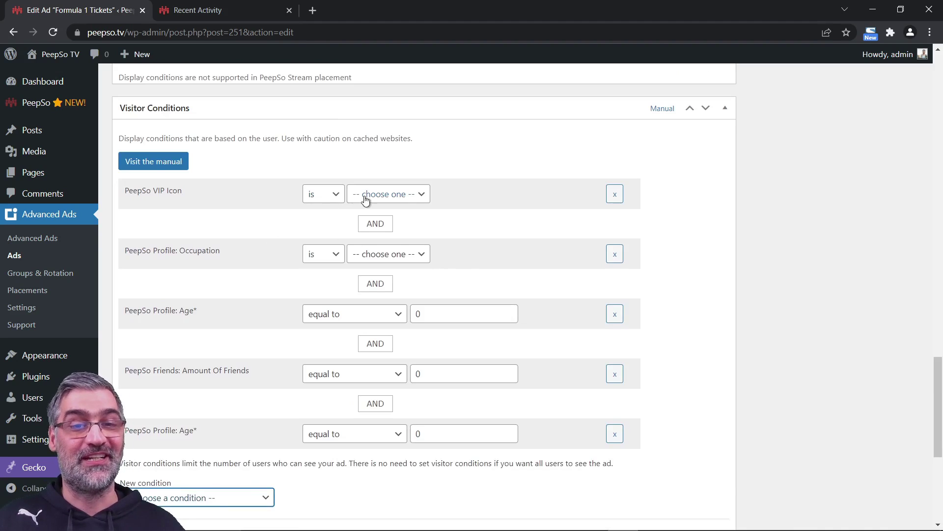
left_click(416, 196)
left_click(384, 220)
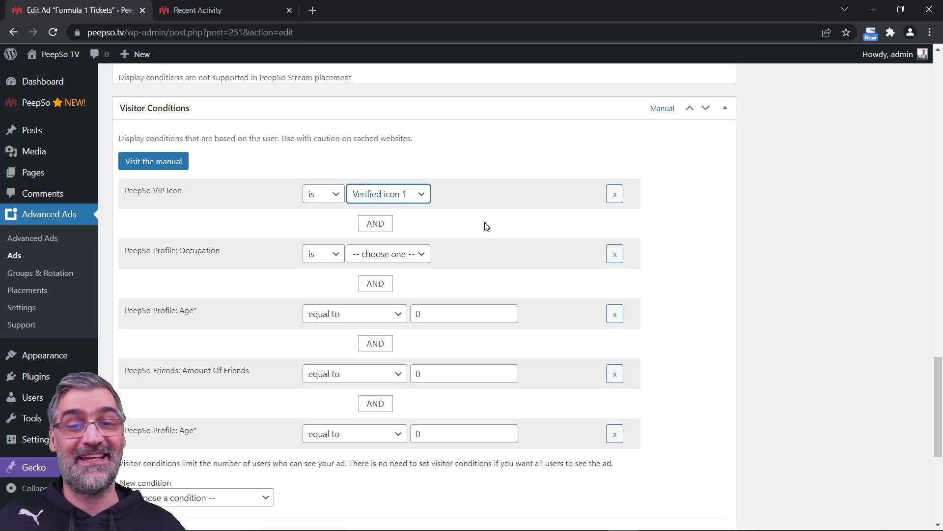
left_click(403, 253)
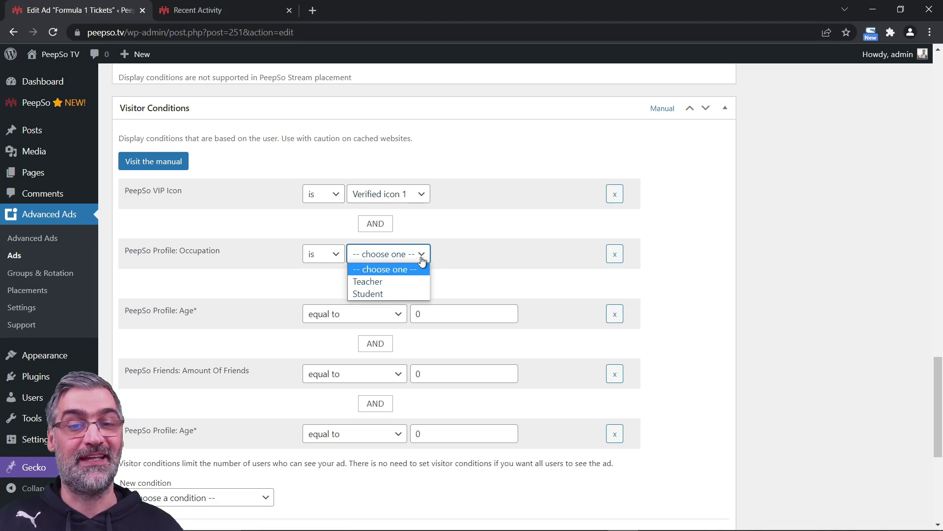
left_click(386, 280)
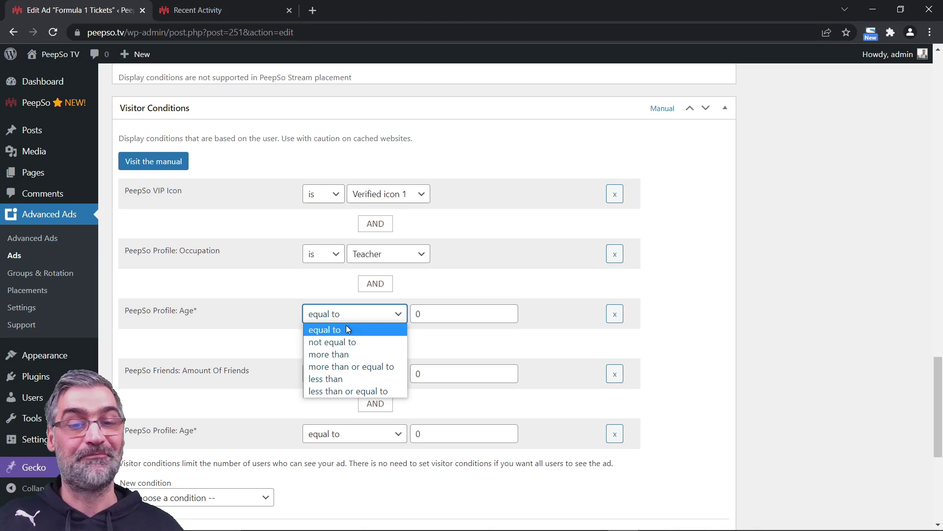
Set the first PeepSo Profile: Age condition to more than 18.
left_click(398, 314)
left_click(317, 343)
left_click(337, 317)
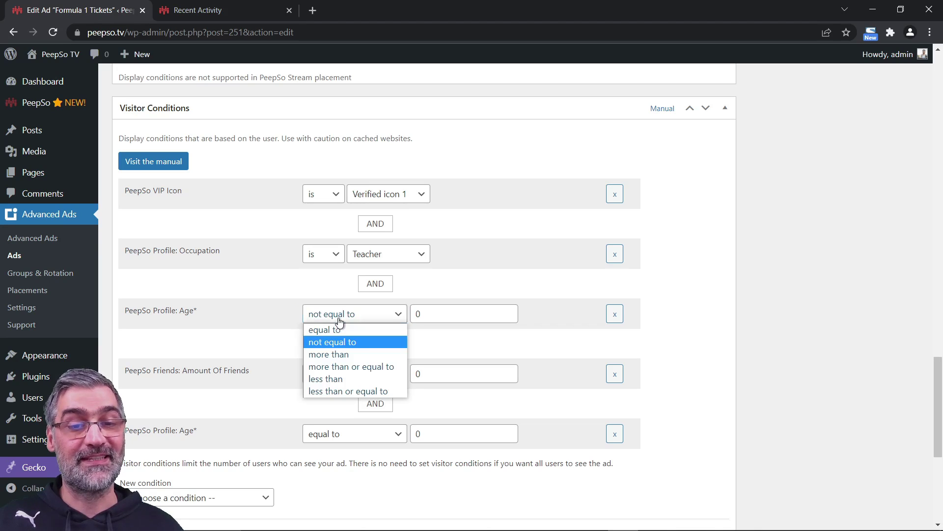
left_click(338, 355)
left_click(421, 312)
key("BackSpace")
type("18")
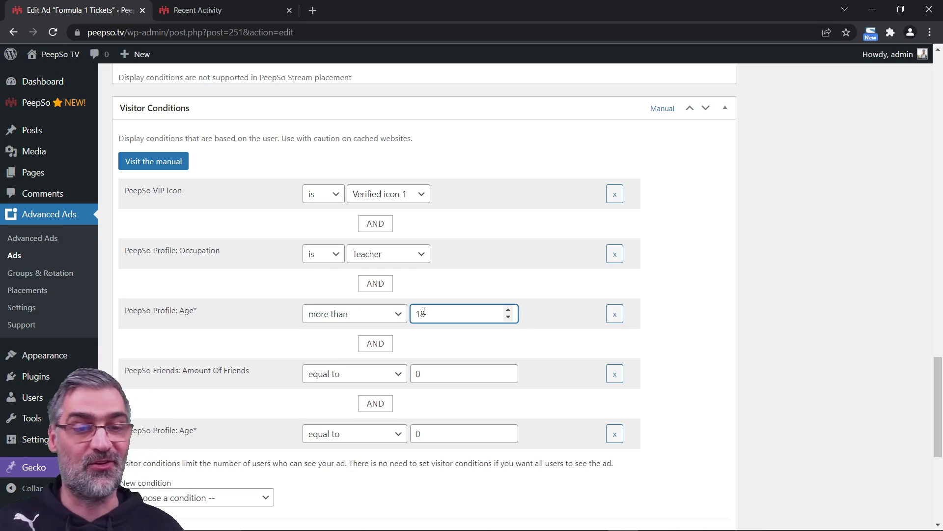
Set the Amount Of Friends condition's value to 3 and remove the second PeepSo Profile: Age condition.
left_click(429, 374)
key("BackSpace")
type("3")
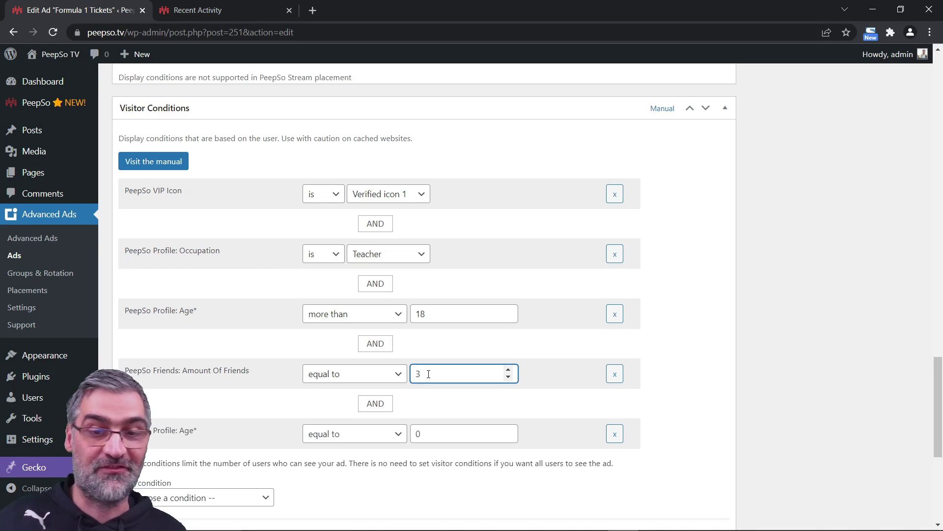
left_click(615, 433)
scroll(400, 396, "down", 2)
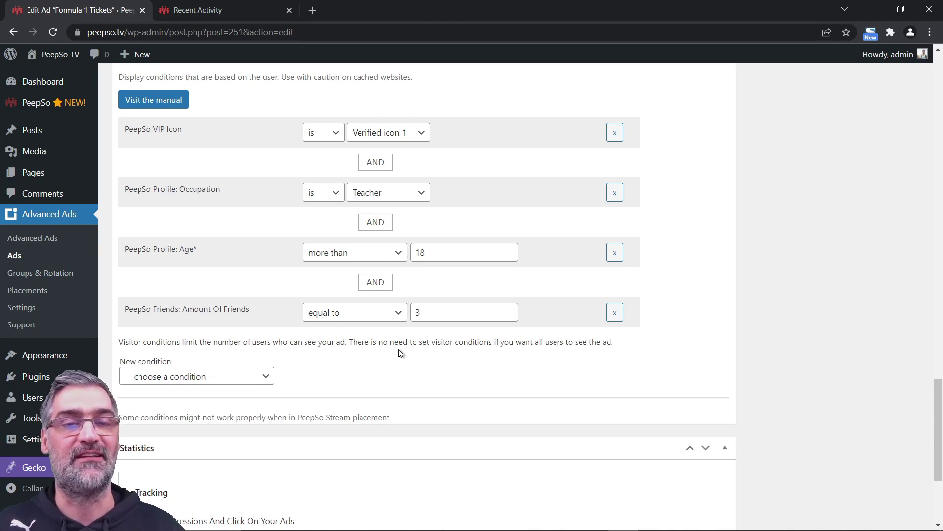
Switch to the community's Recent Activity page and examine the sponsored stream ad and the sidebar image ad.
left_click(267, 7)
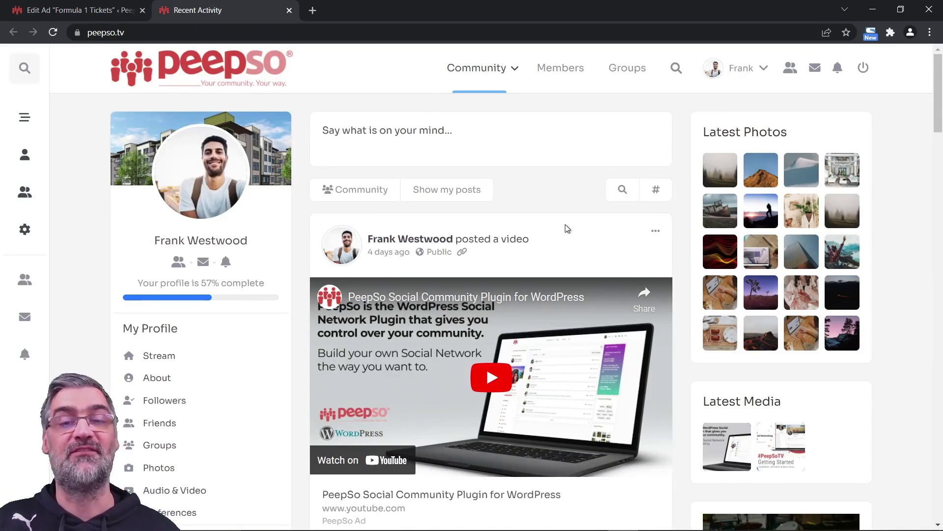
scroll(566, 228, "down", 8)
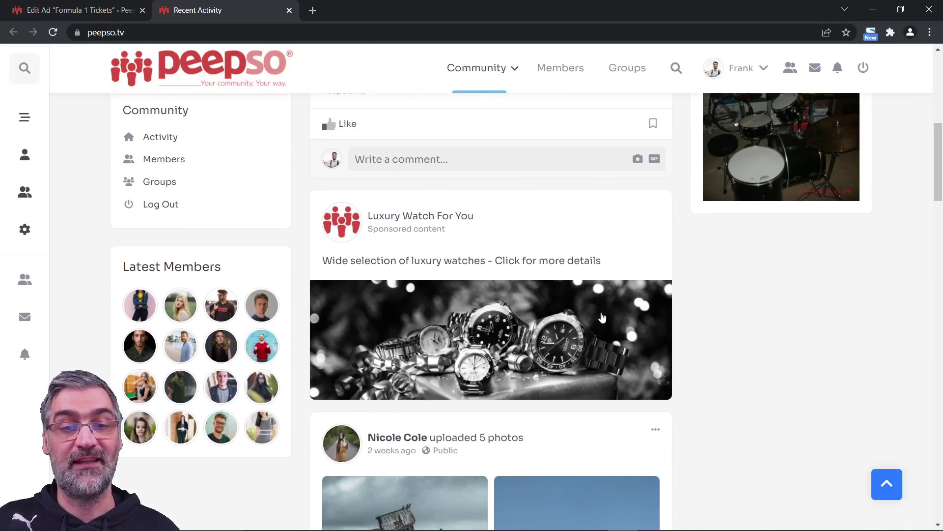
scroll(600, 352, "up", 1)
scroll(600, 353, "up", 3)
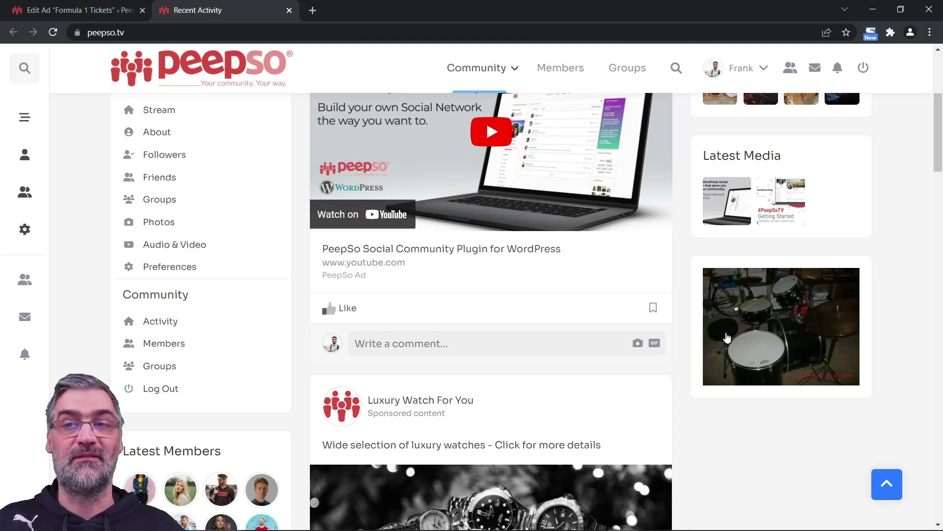
scroll(713, 304, "down", 1)
scroll(688, 246, "up", 5)
scroll(682, 297, "up", 1)
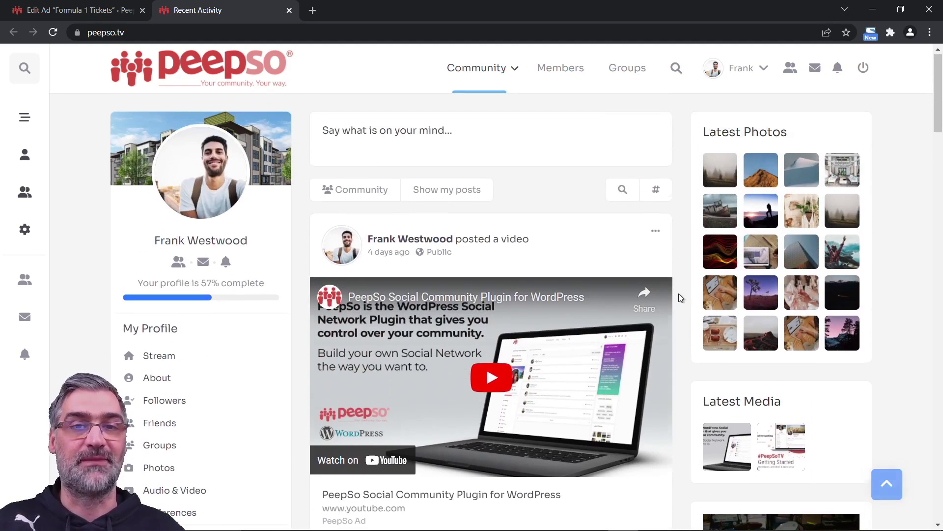